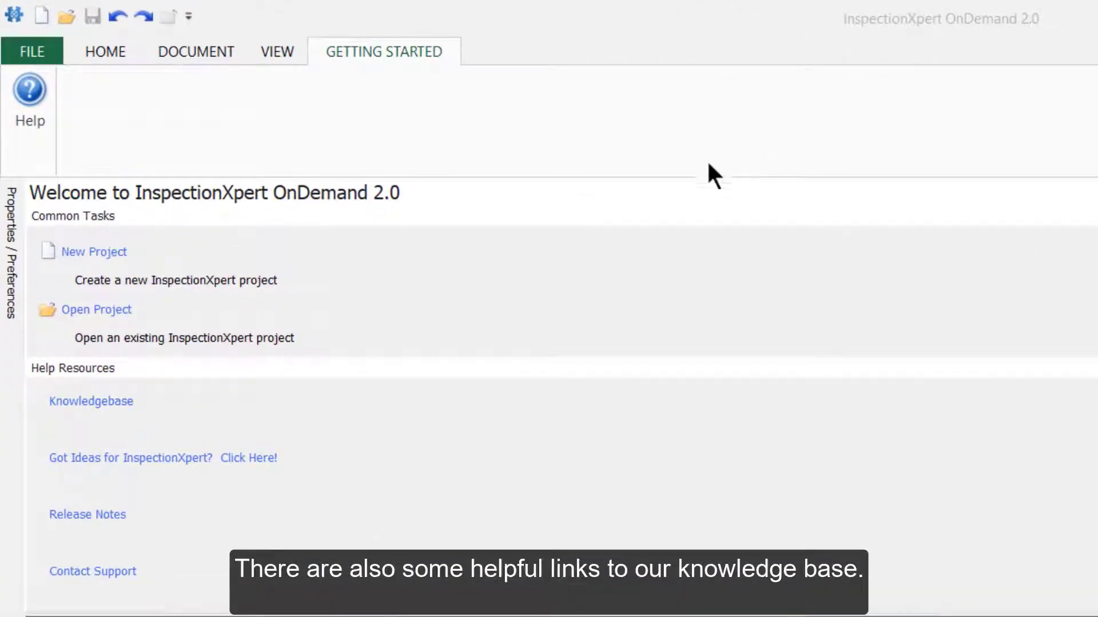
pyautogui.click(118, 413)
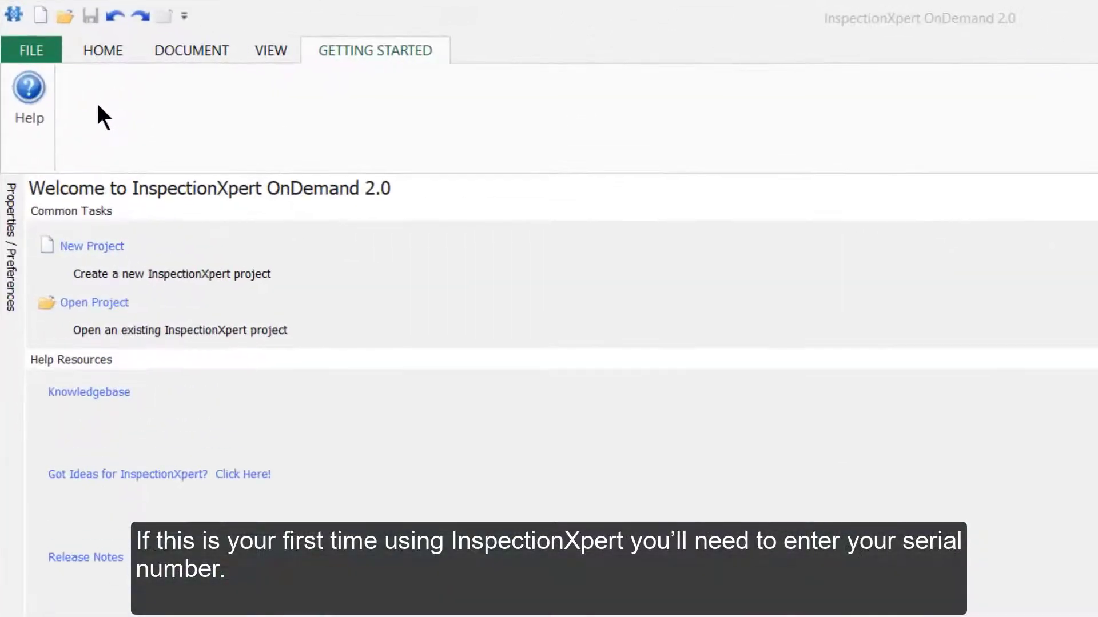
# Step: Check for a license with the OnDemand serial number in the licensing options and display the General application options
pyautogui.click(47, 52)
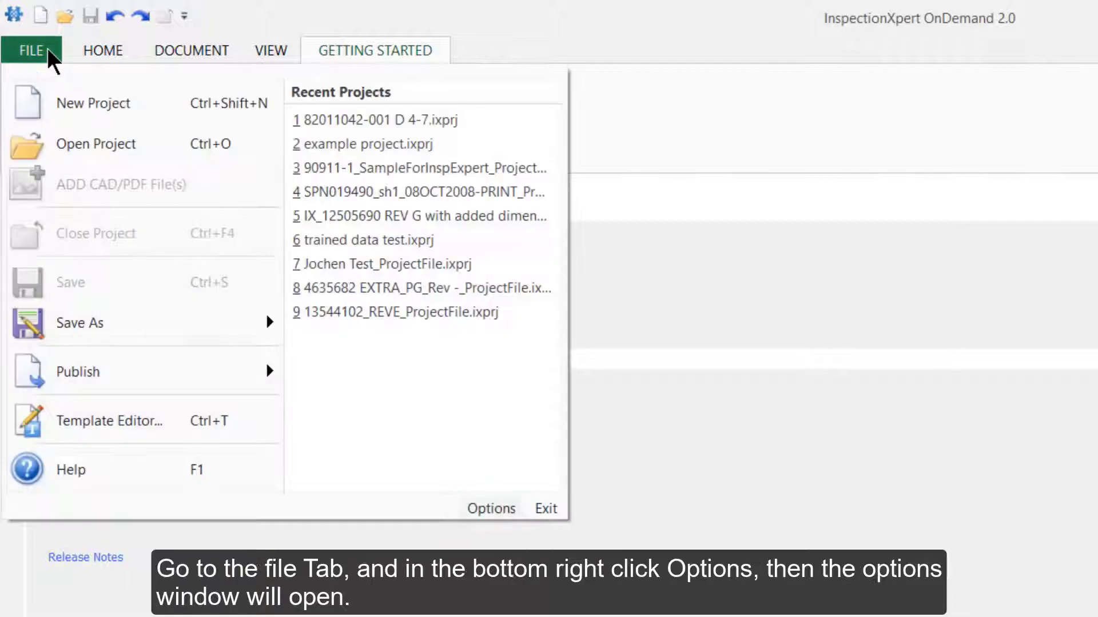
pyautogui.click(506, 510)
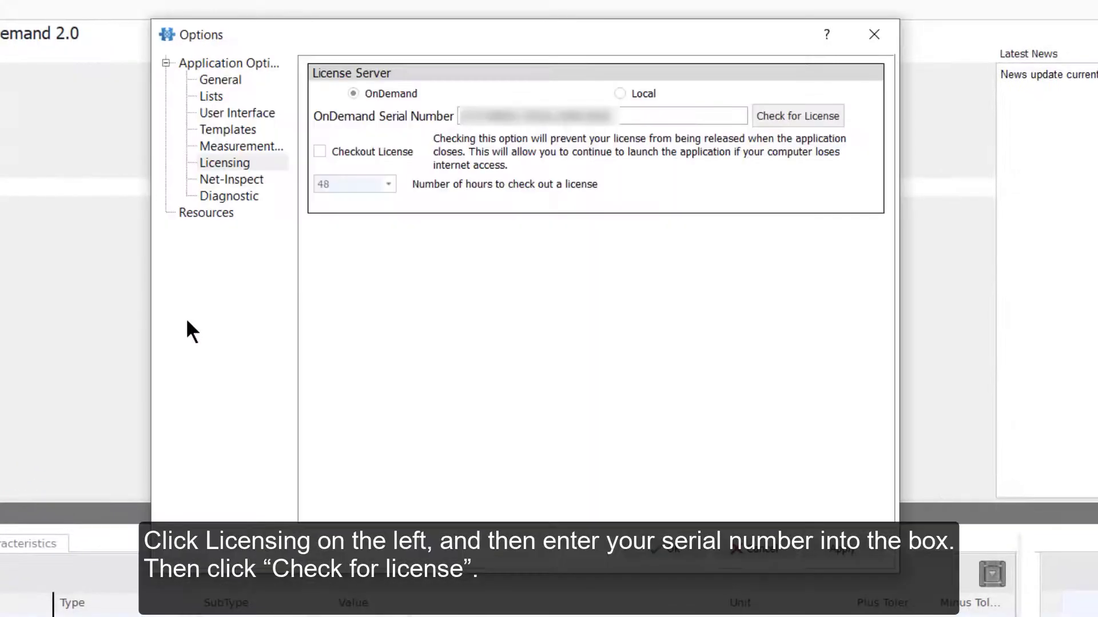
pyautogui.click(254, 165)
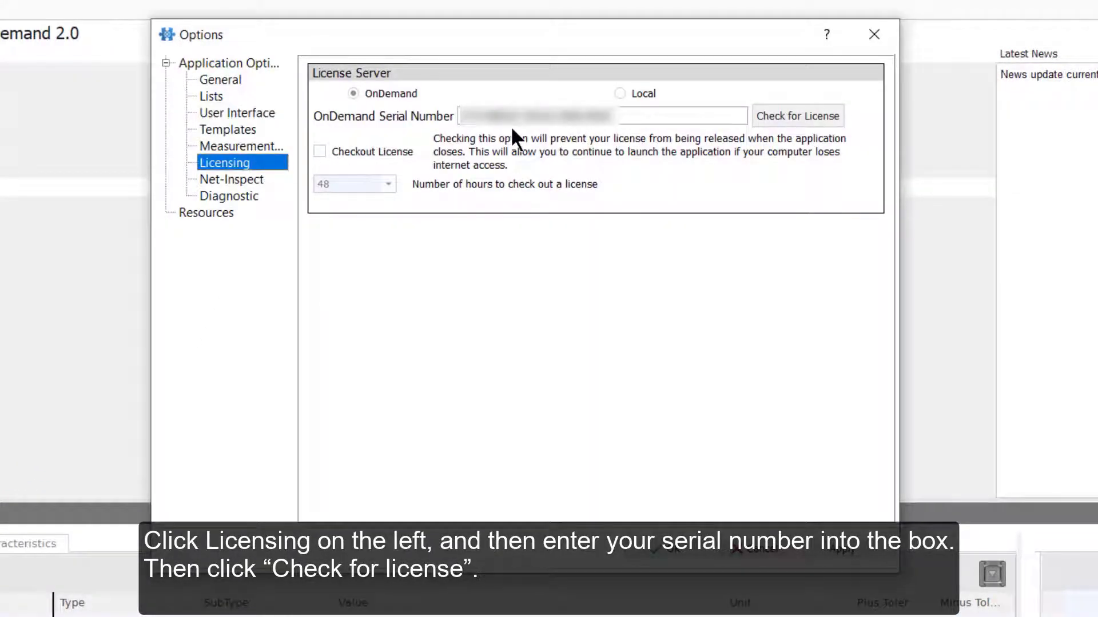
pyautogui.click(804, 113)
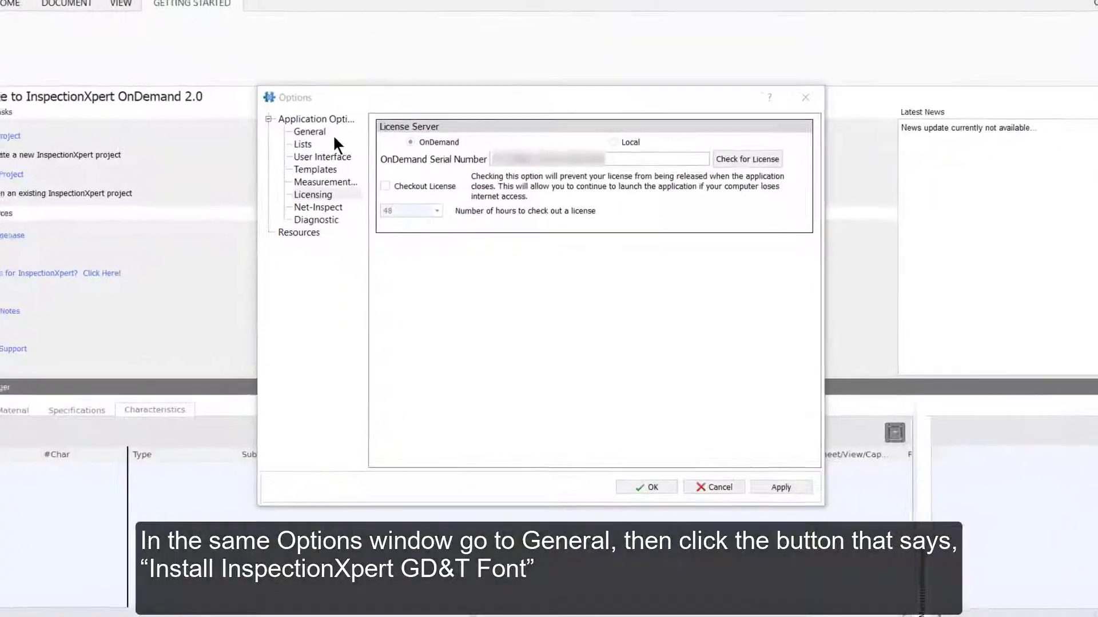
pyautogui.click(319, 133)
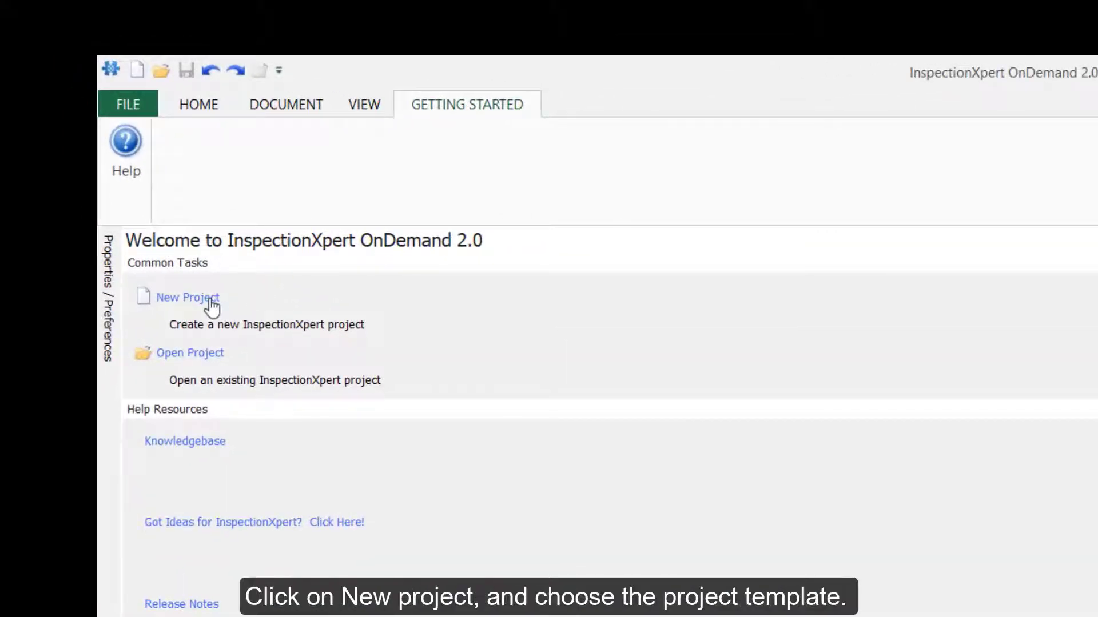
# Step: Create a project from the AS9102 Rev B (Inches).ixpdot template using the drawing Searchable-LOWER PLATE CMM - C4.pdf
pyautogui.click(212, 303)
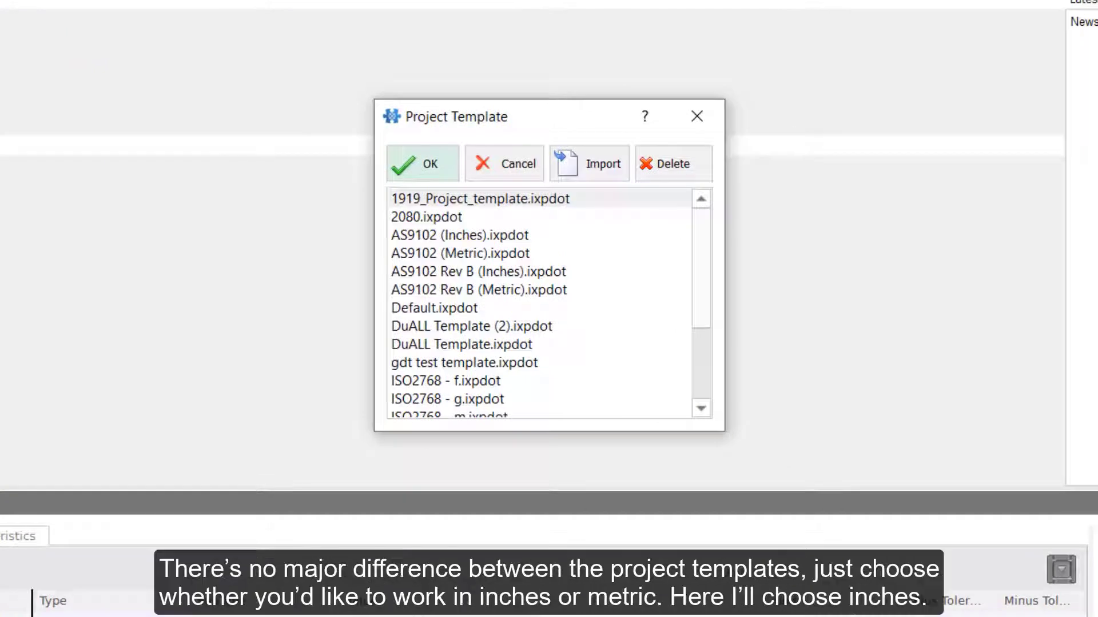
pyautogui.click(560, 275)
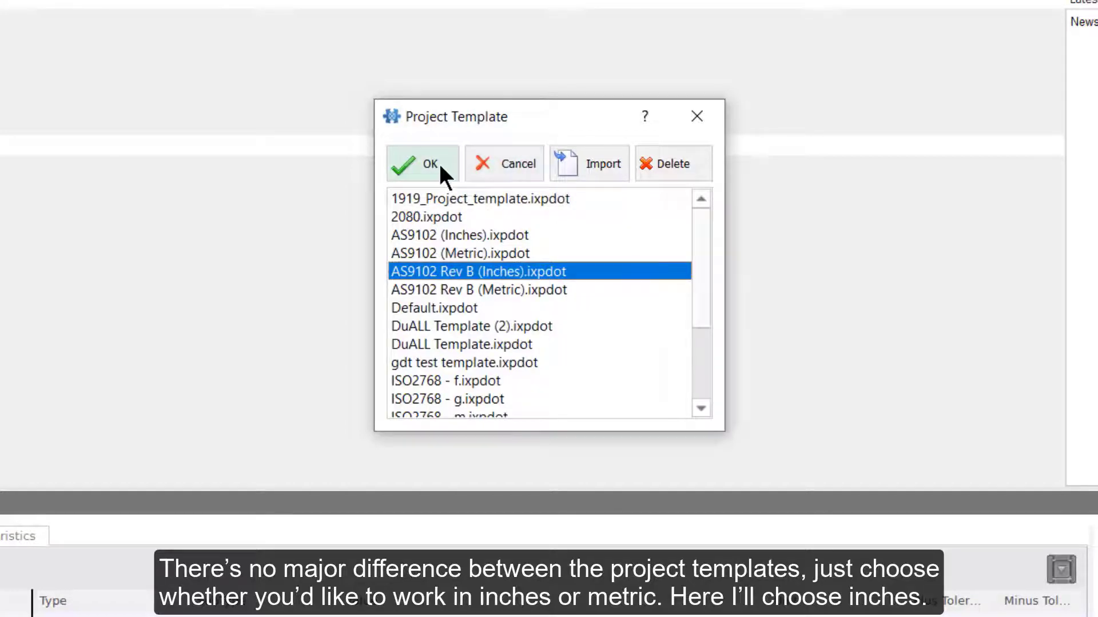
pyautogui.click(430, 164)
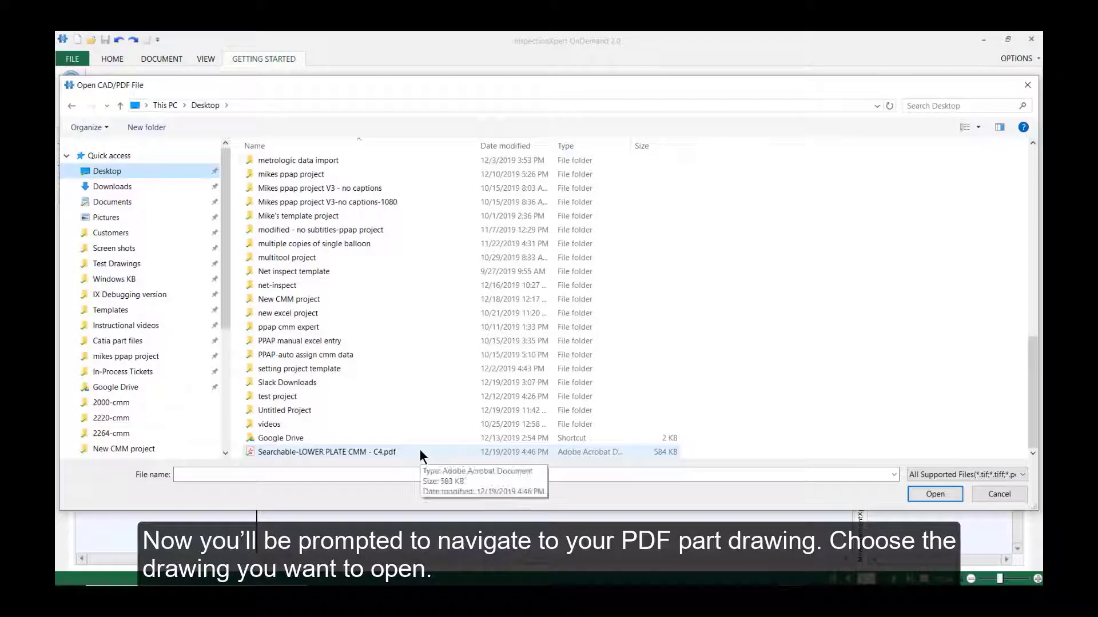
pyautogui.click(400, 451)
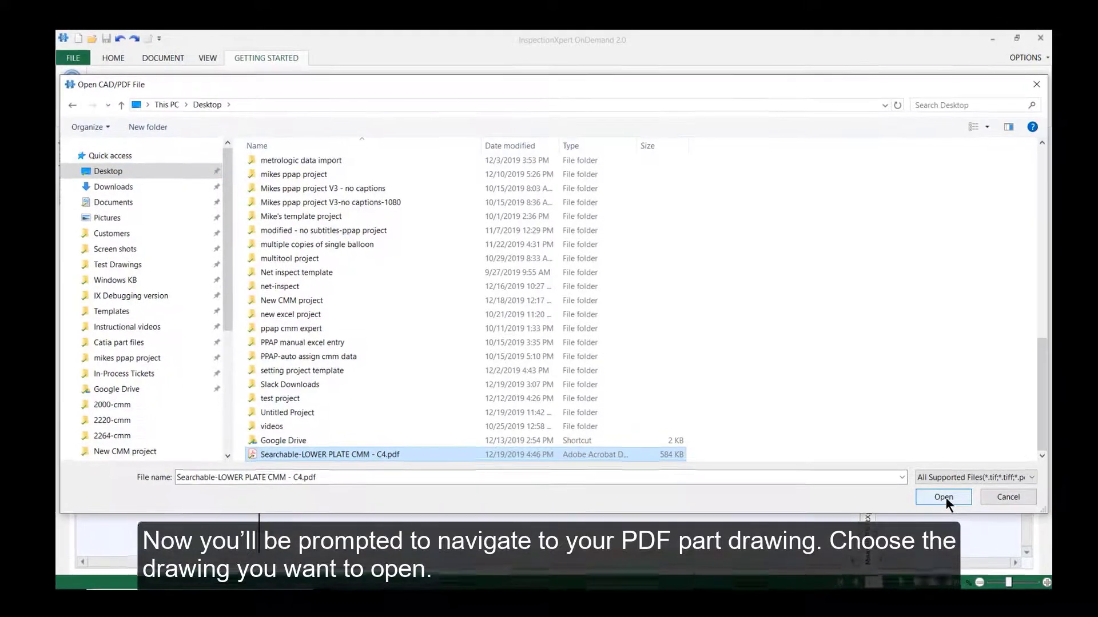
pyautogui.click(943, 497)
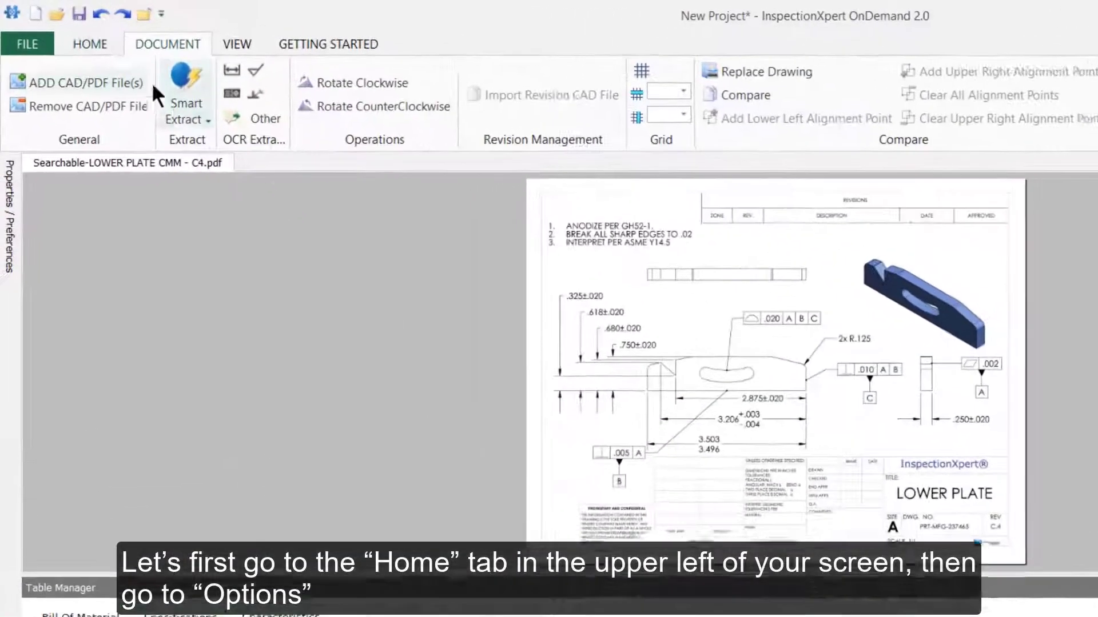
# Step: Open the project's Characteristic options and examine the precision, plus and minus tolerance of the first linear default tolerance row
pyautogui.click(79, 38)
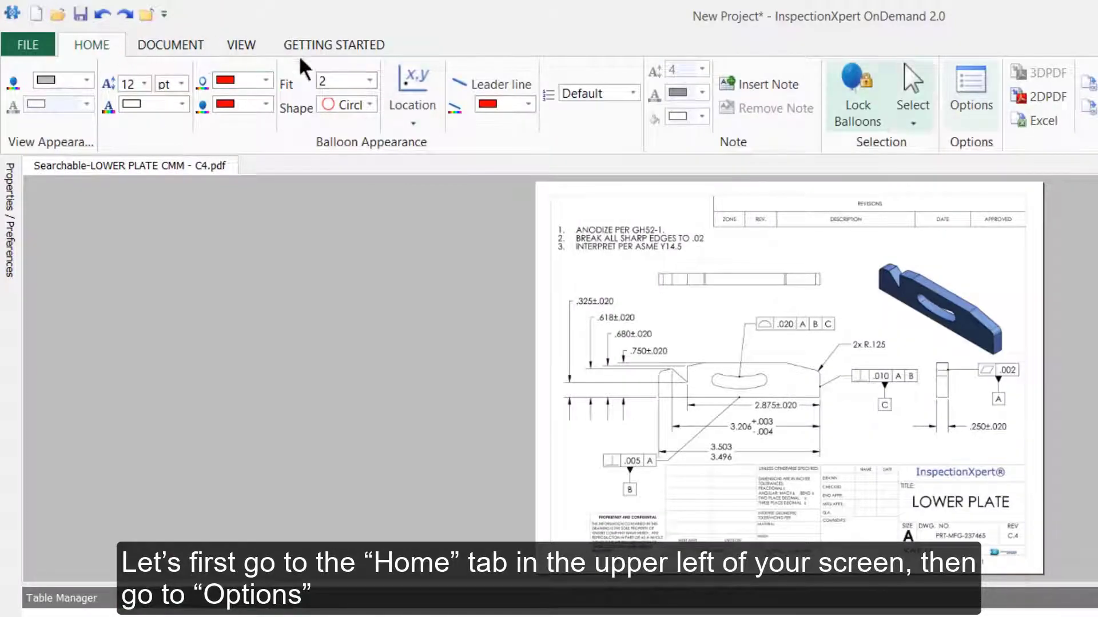
pyautogui.click(981, 107)
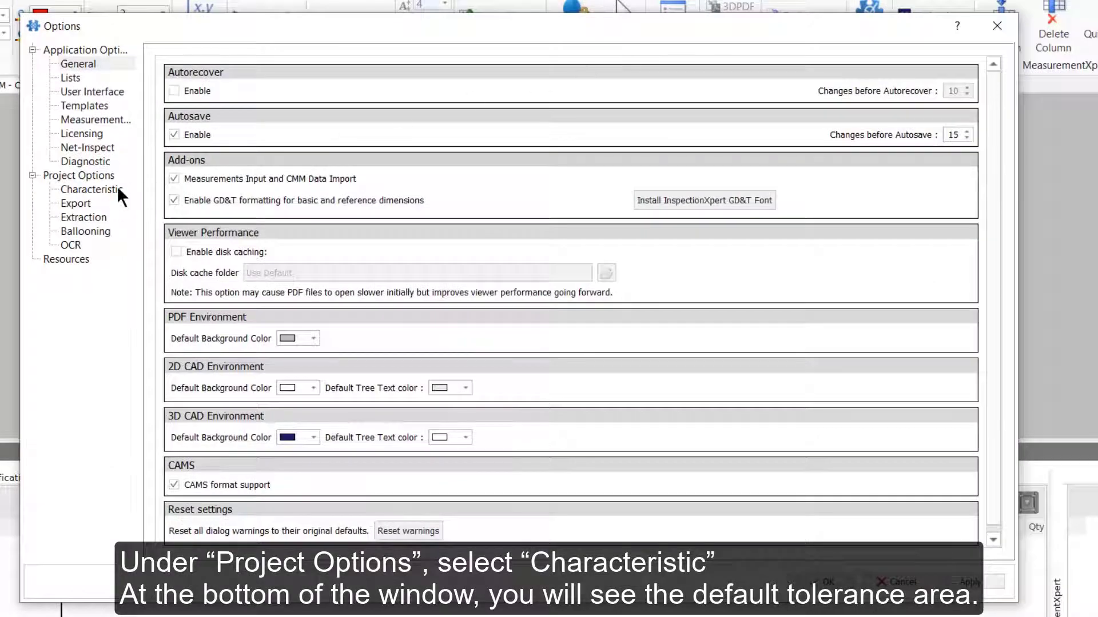
pyautogui.click(118, 190)
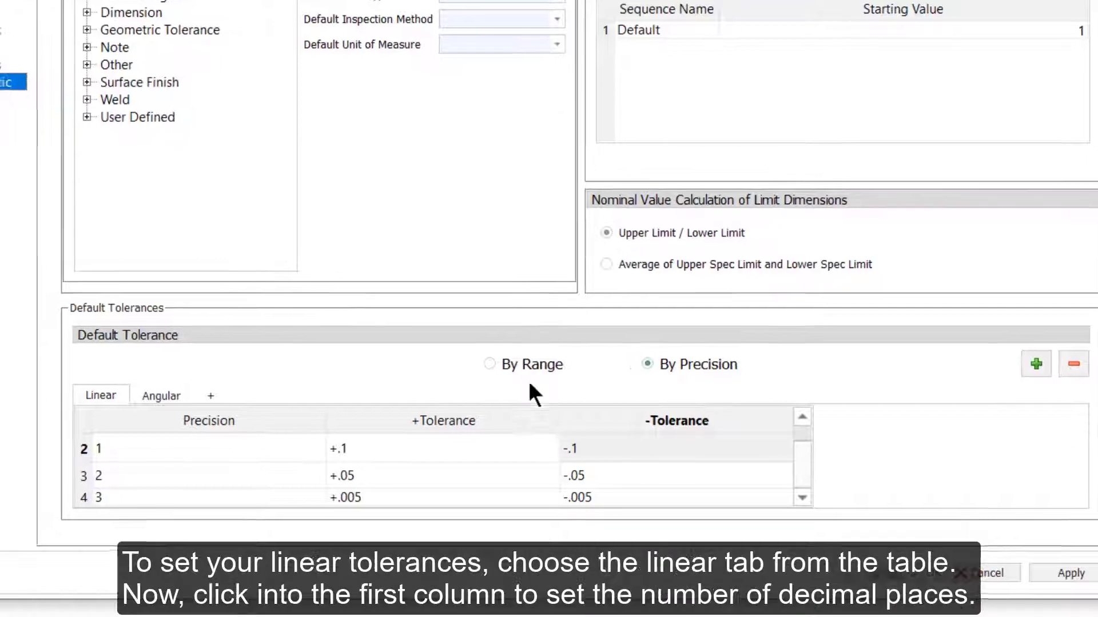
pyautogui.scroll(1, 156, 434)
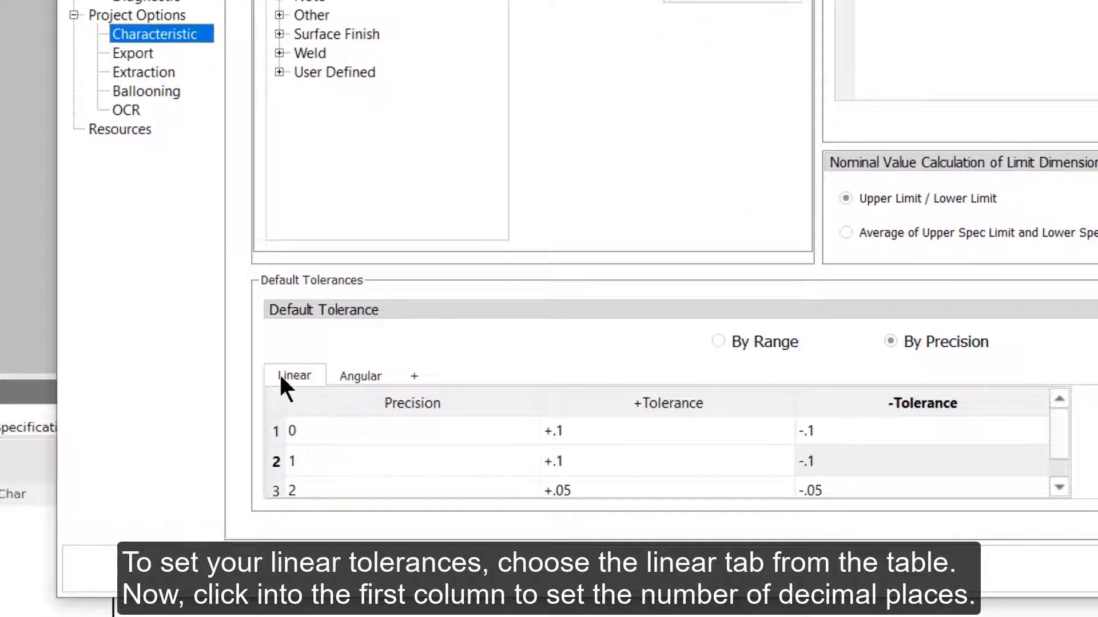
pyautogui.click(328, 430)
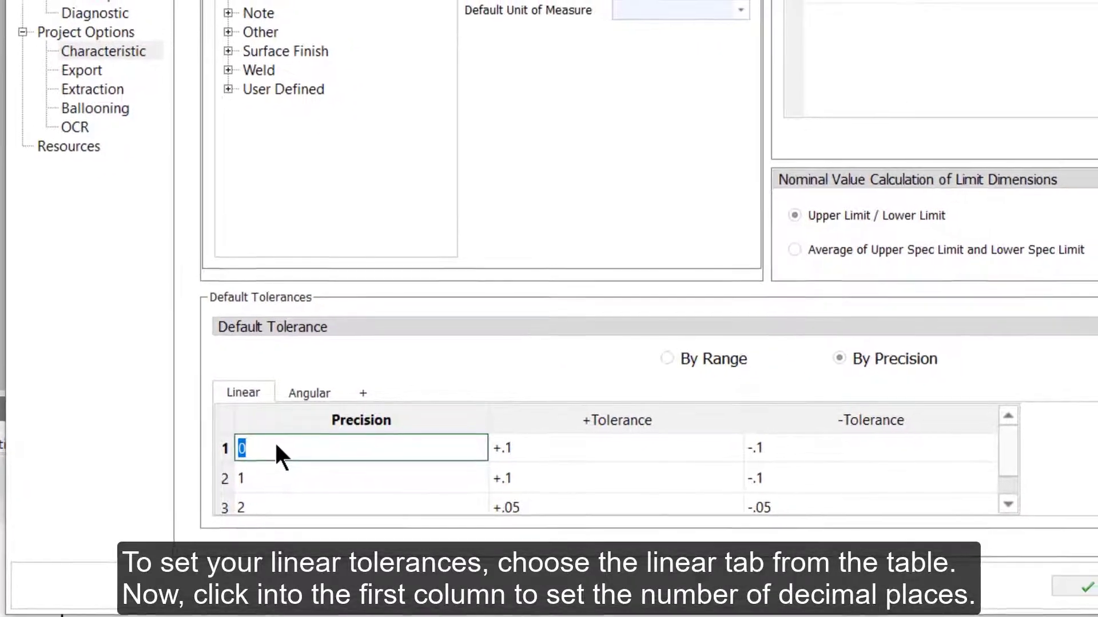
pyautogui.click(551, 449)
pyautogui.click(814, 449)
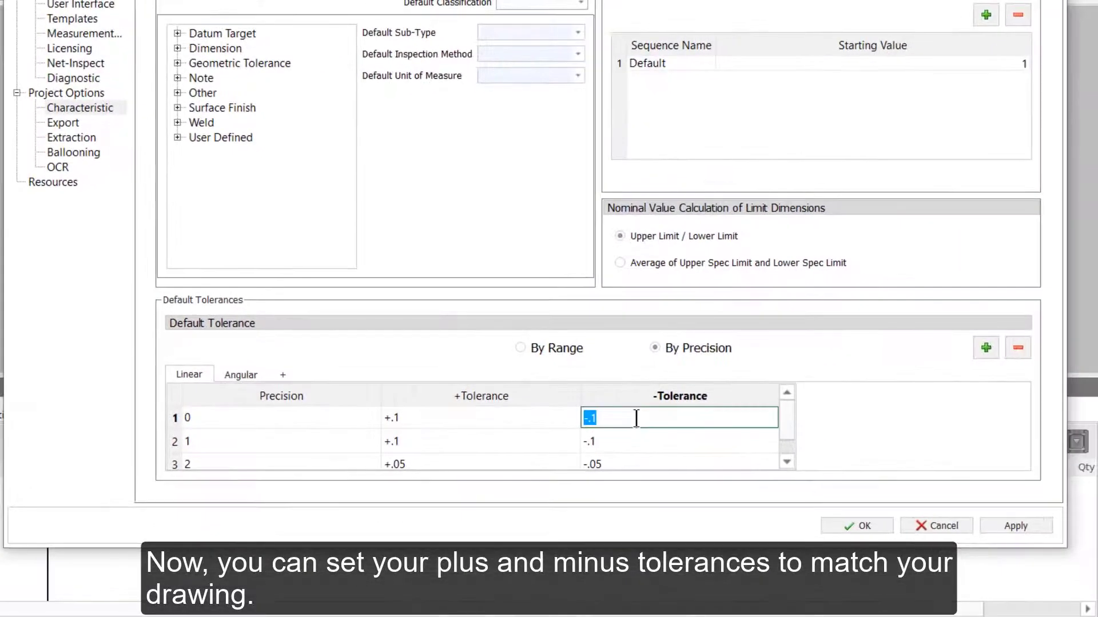
# Step: Add an empty row to the end of the linear default tolerance table and display the angular tolerances
pyautogui.moveTo(785, 417); pyautogui.dragTo(781, 449)
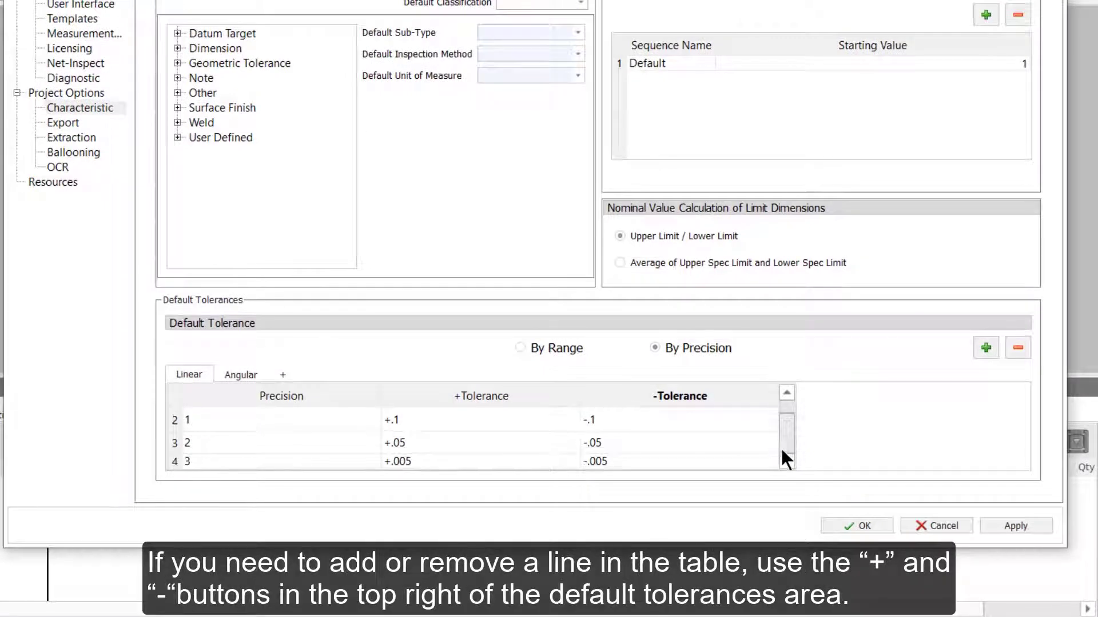
pyautogui.click(985, 348)
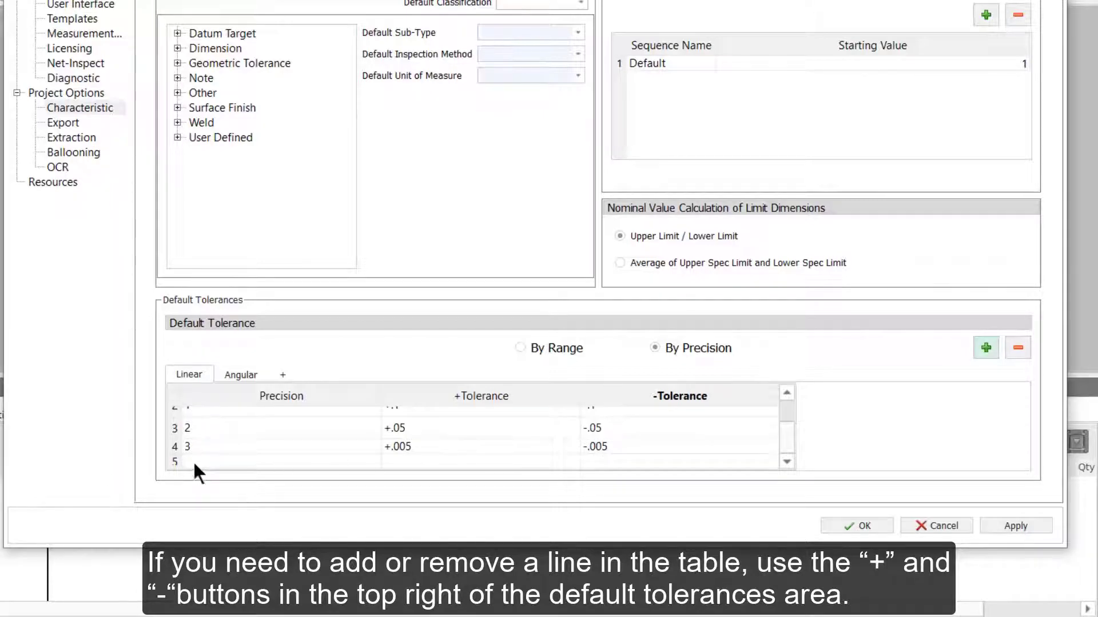
pyautogui.click(244, 376)
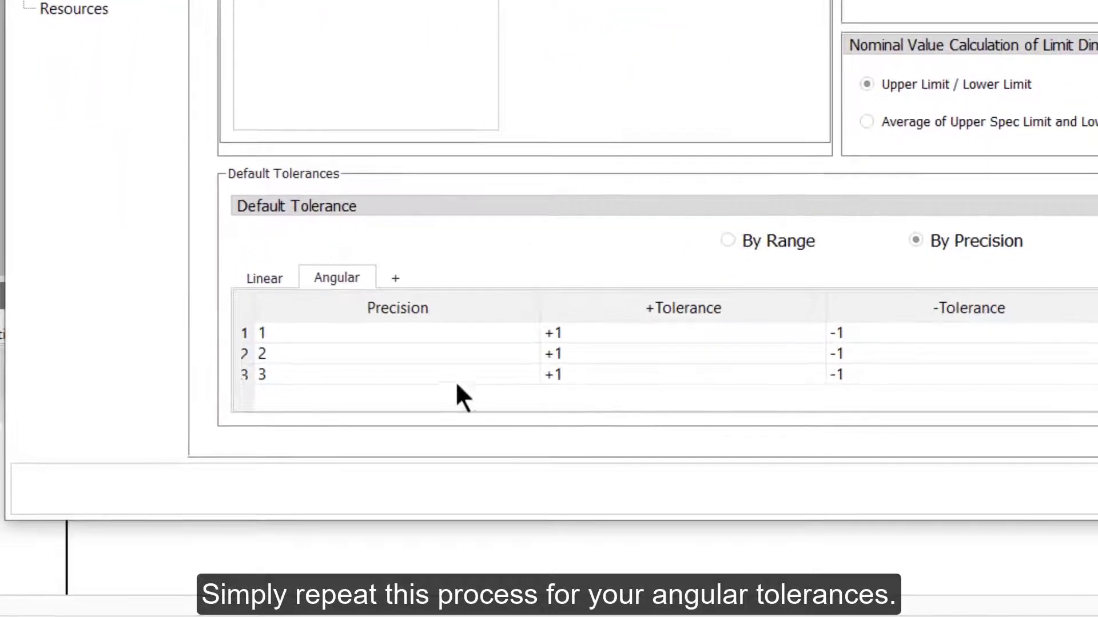
# Step: Add a custom table to the default tolerances and accept New Tolerance as its name
pyautogui.click(395, 279)
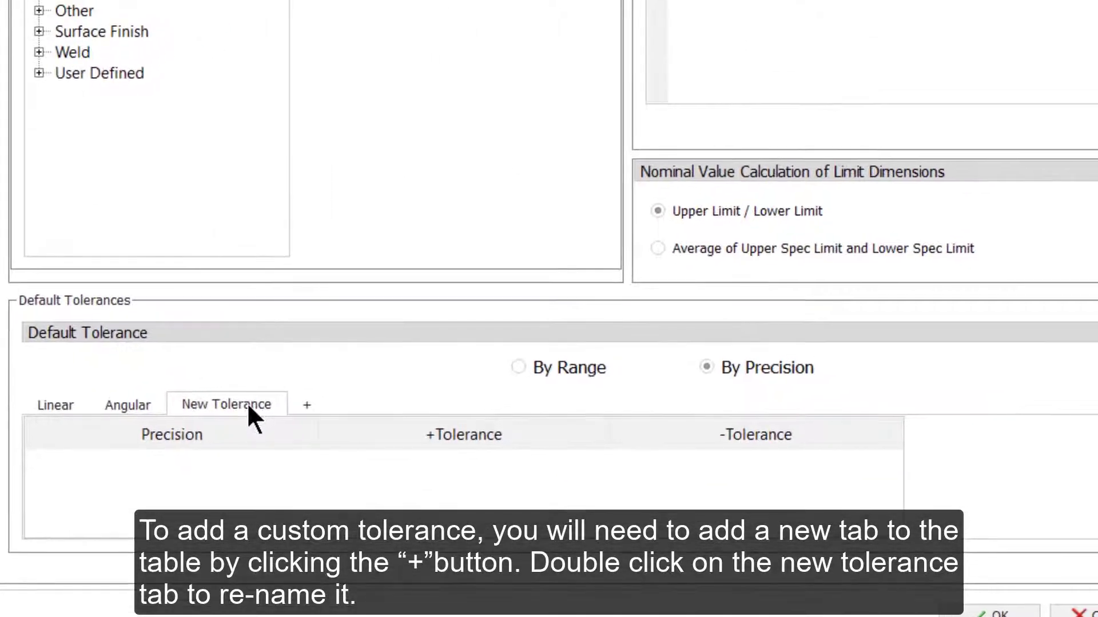
pyautogui.doubleClick(249, 406)
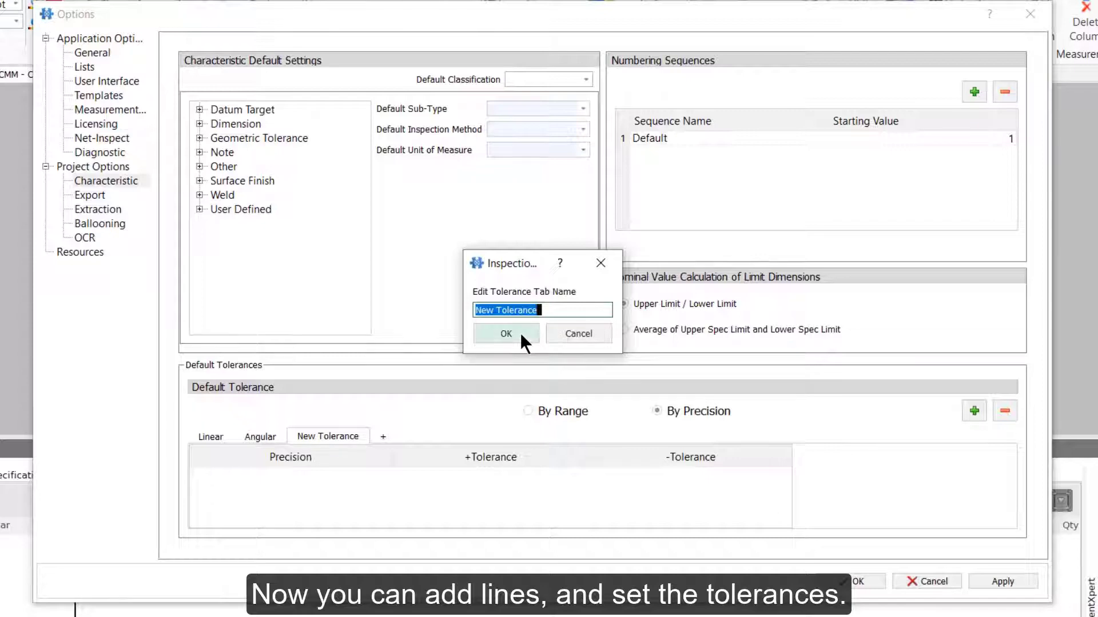
pyautogui.click(519, 333)
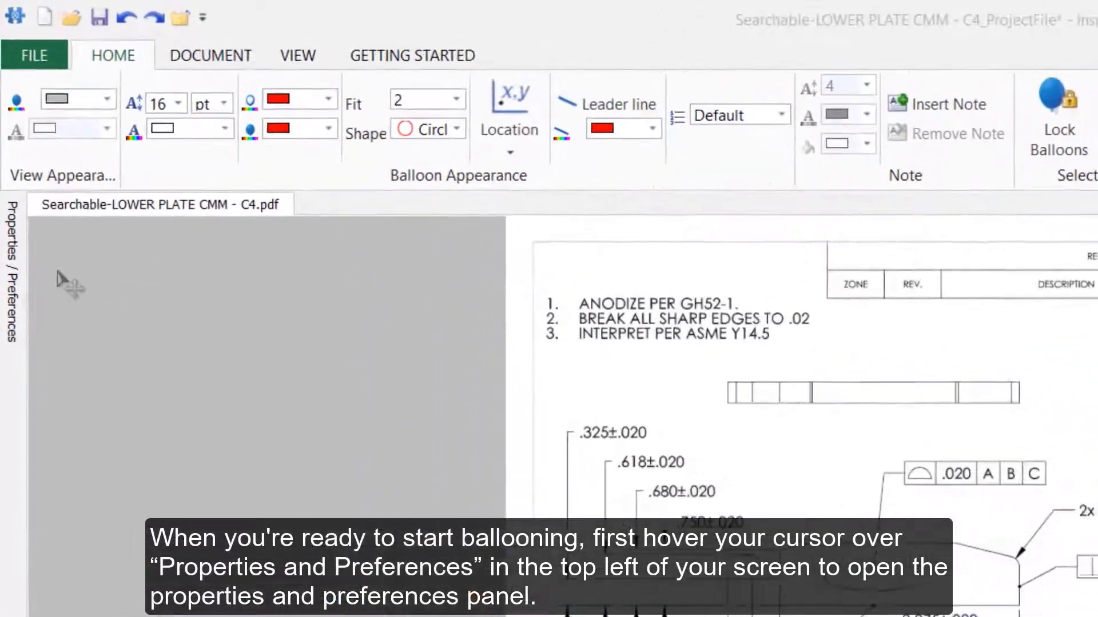
# Step: Pin the Properties / Preferences panel open and visit its Part Name, Part Number and Part Revision fields
pyautogui.moveTo(7, 156)
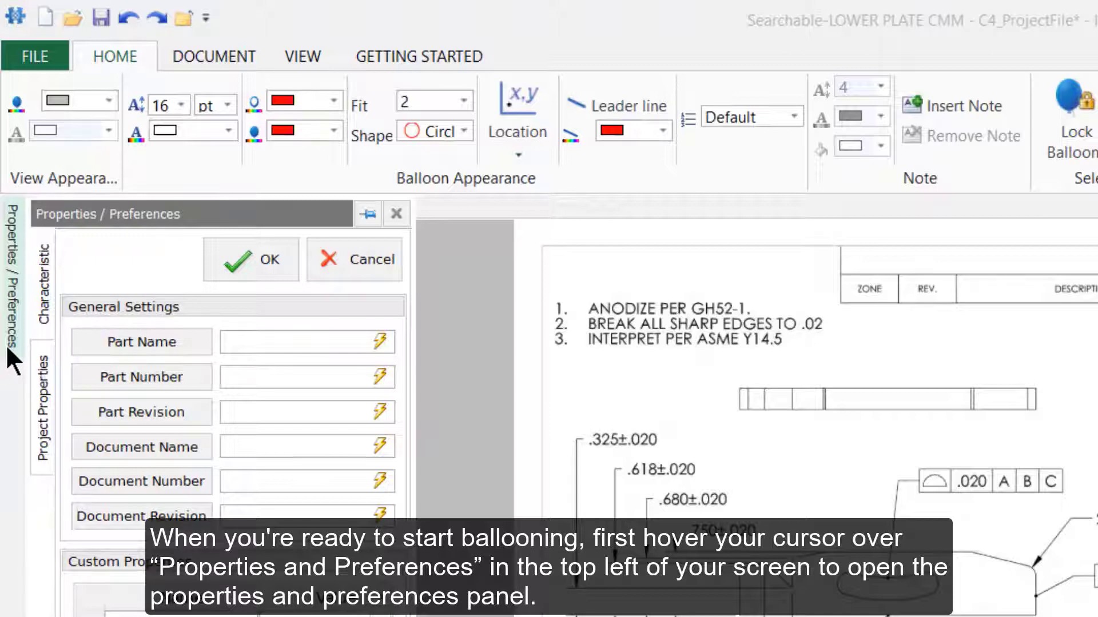
pyautogui.click(368, 214)
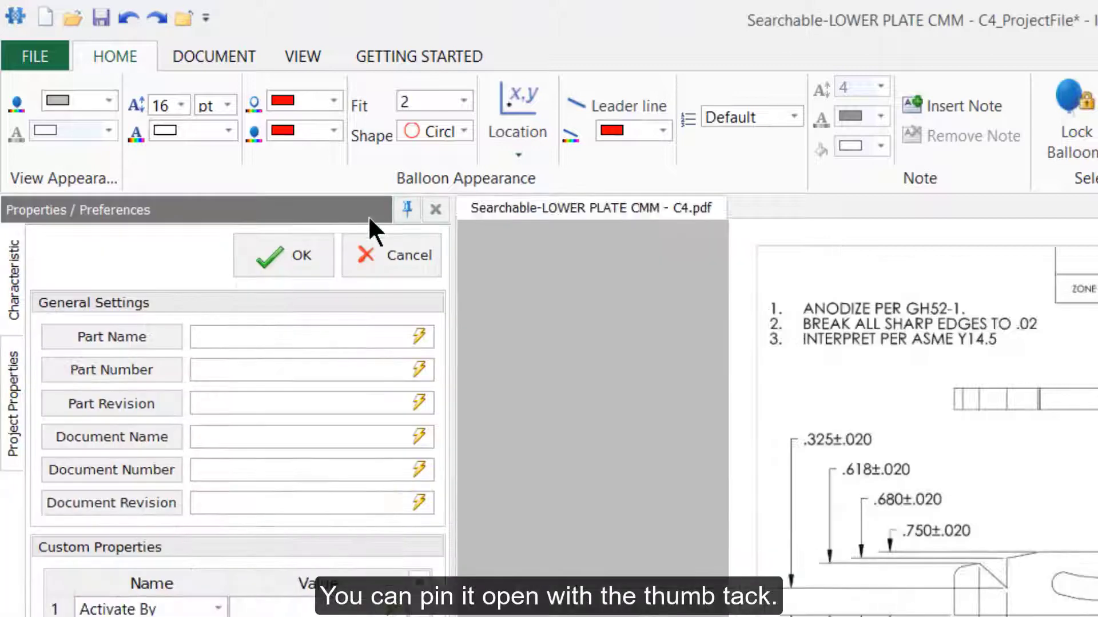
pyautogui.click(395, 340)
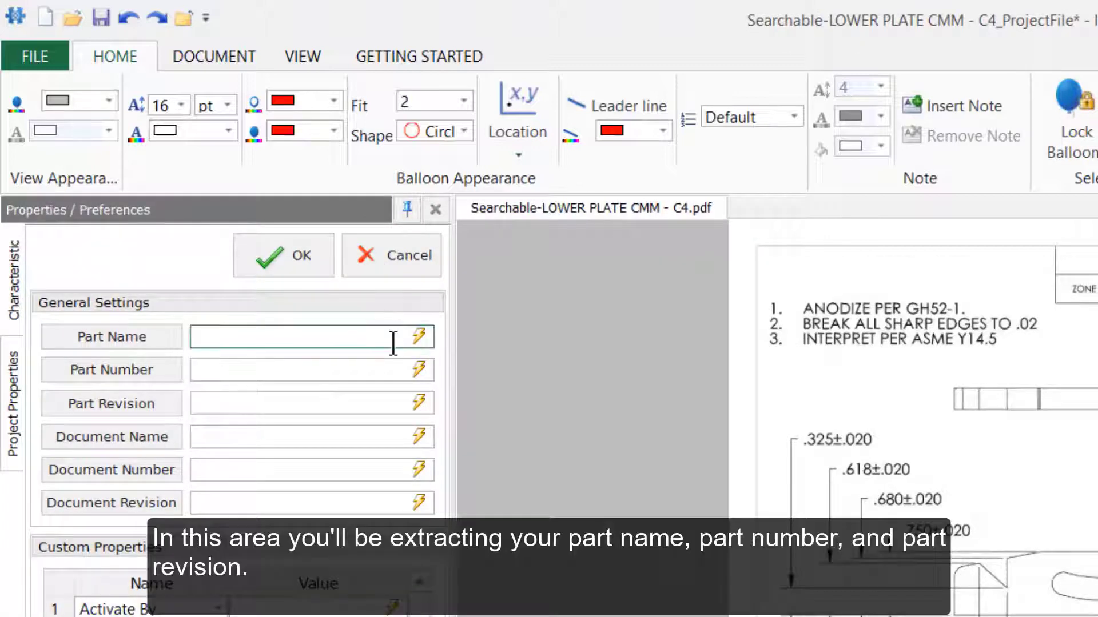
pyautogui.click(380, 369)
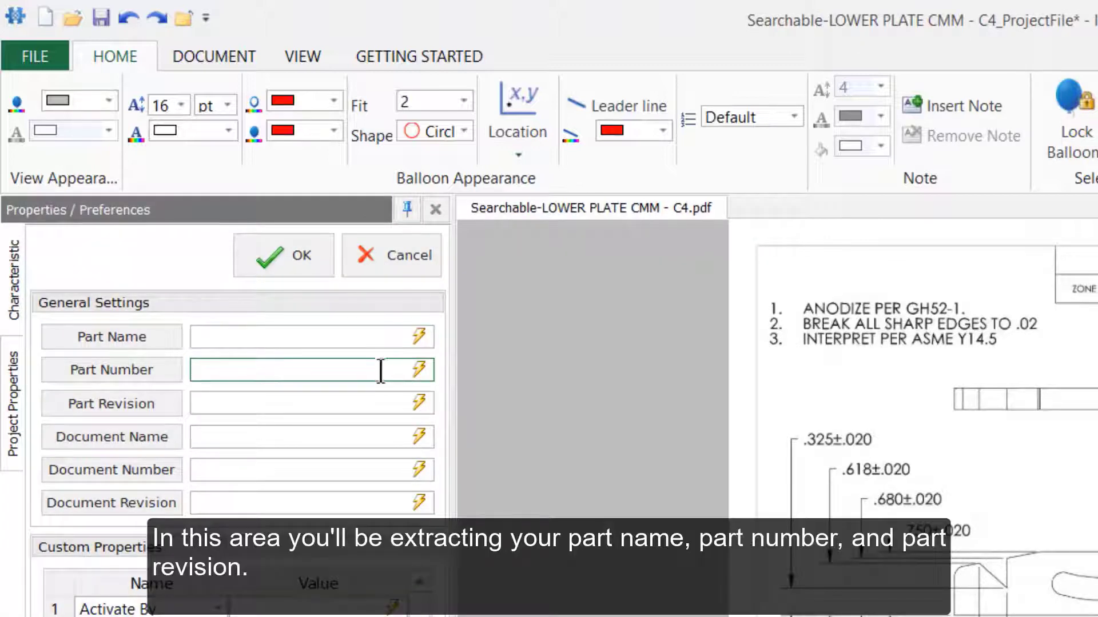
pyautogui.click(373, 402)
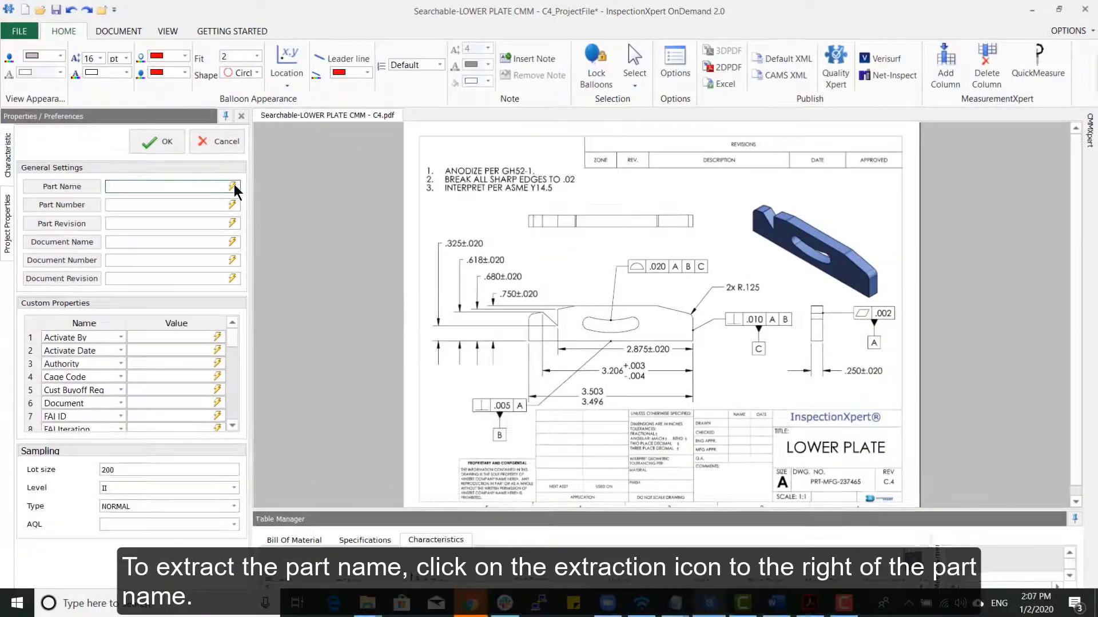
# Step: Extract the part name LOWER PLATE and the part number PRT-MFG-237465 from the drawing's title block
pyautogui.click(232, 187)
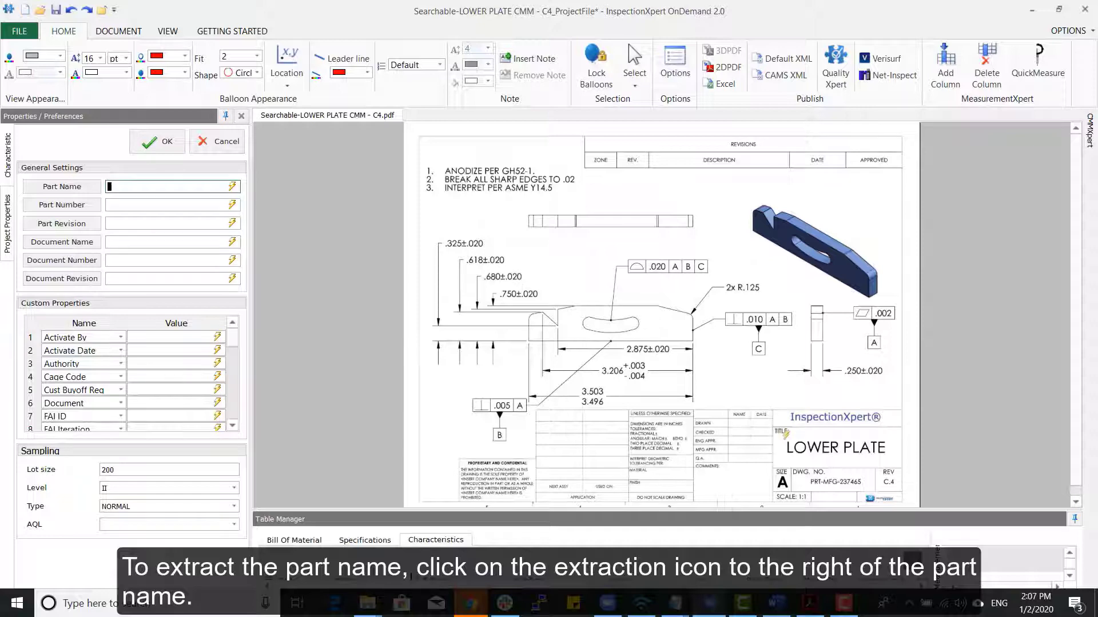
pyautogui.moveTo(785, 439); pyautogui.dragTo(894, 457)
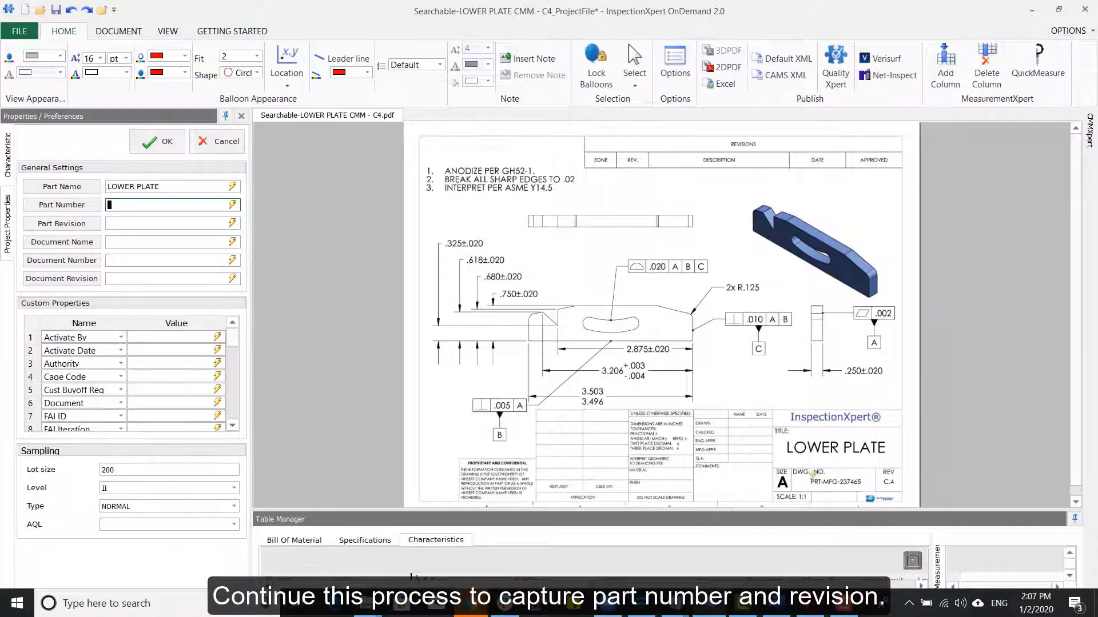
pyautogui.moveTo(809, 476); pyautogui.dragTo(865, 486)
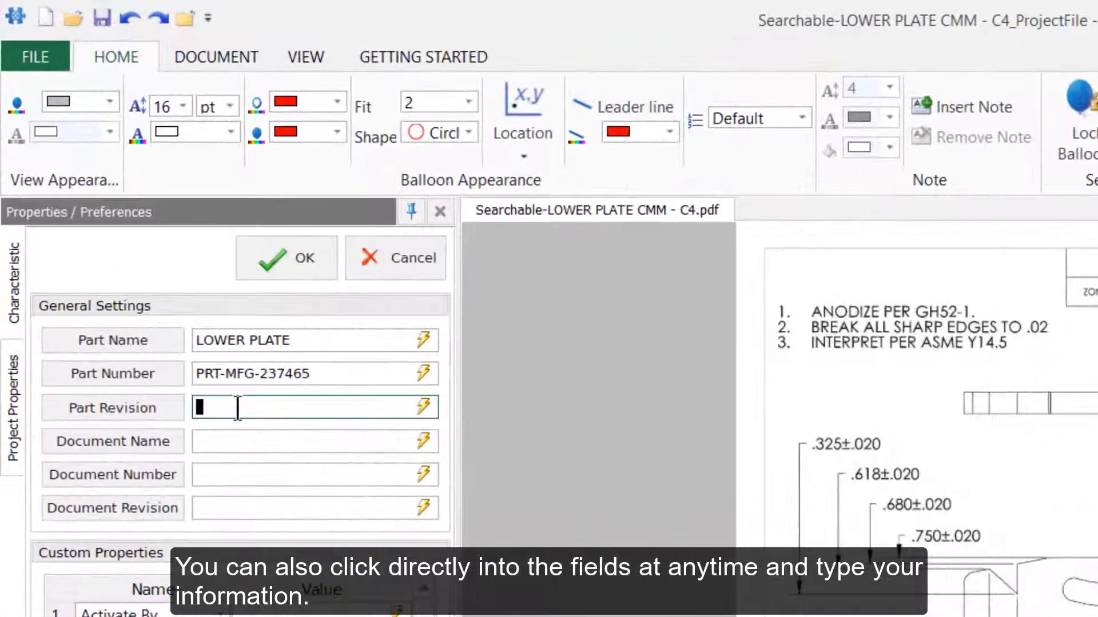
# Step: Set the part revision to C4 and accept the project properties
pyautogui.click(134, 224)
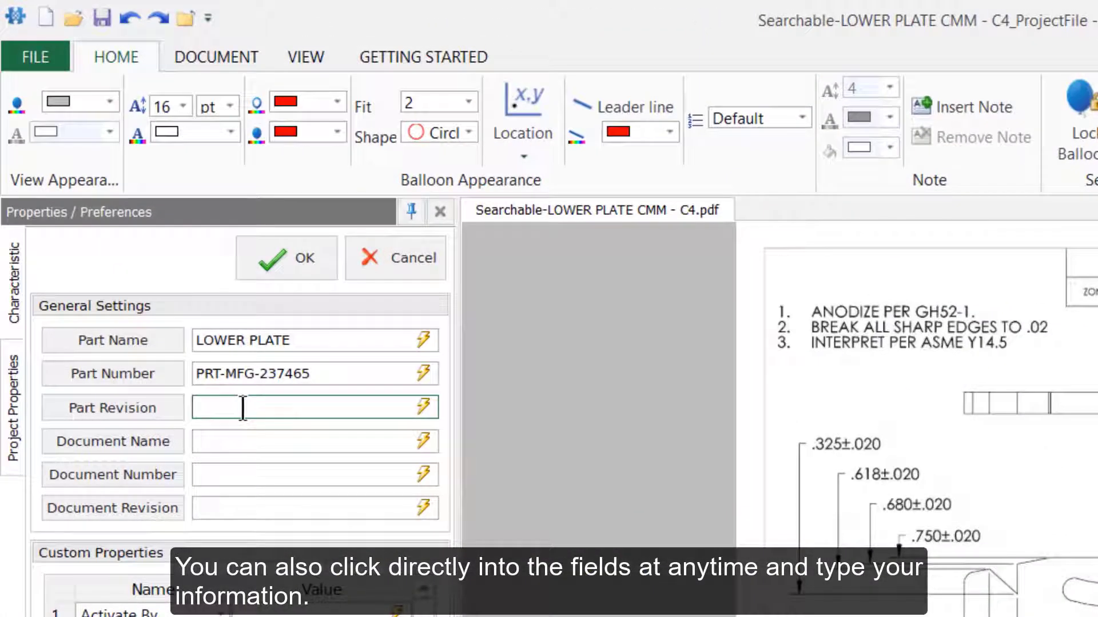
pyautogui.write('C')
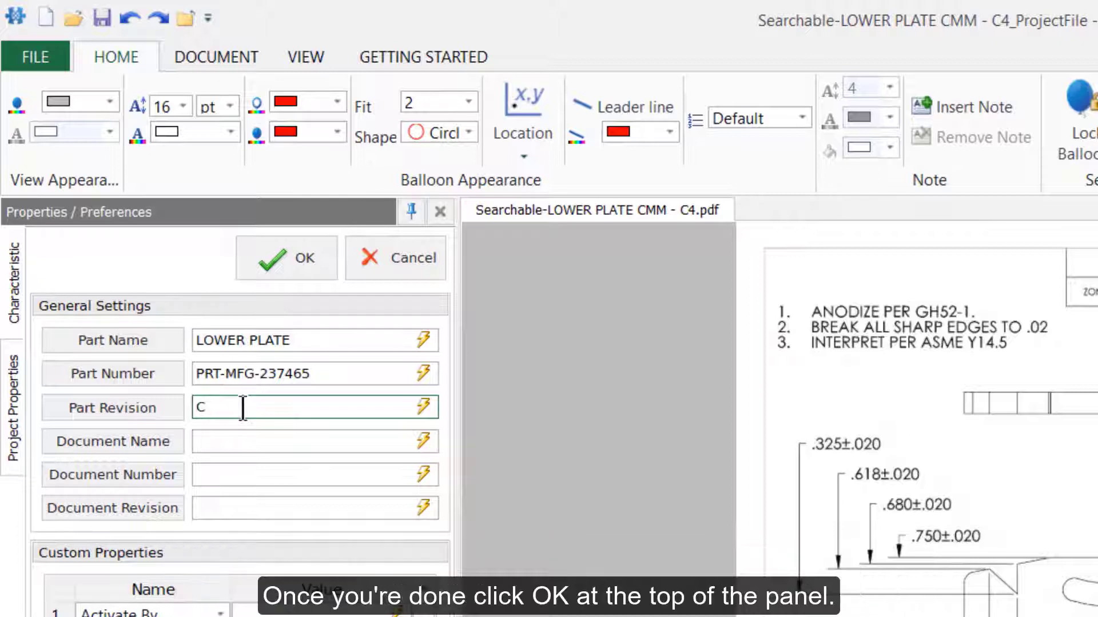
pyautogui.write('4')
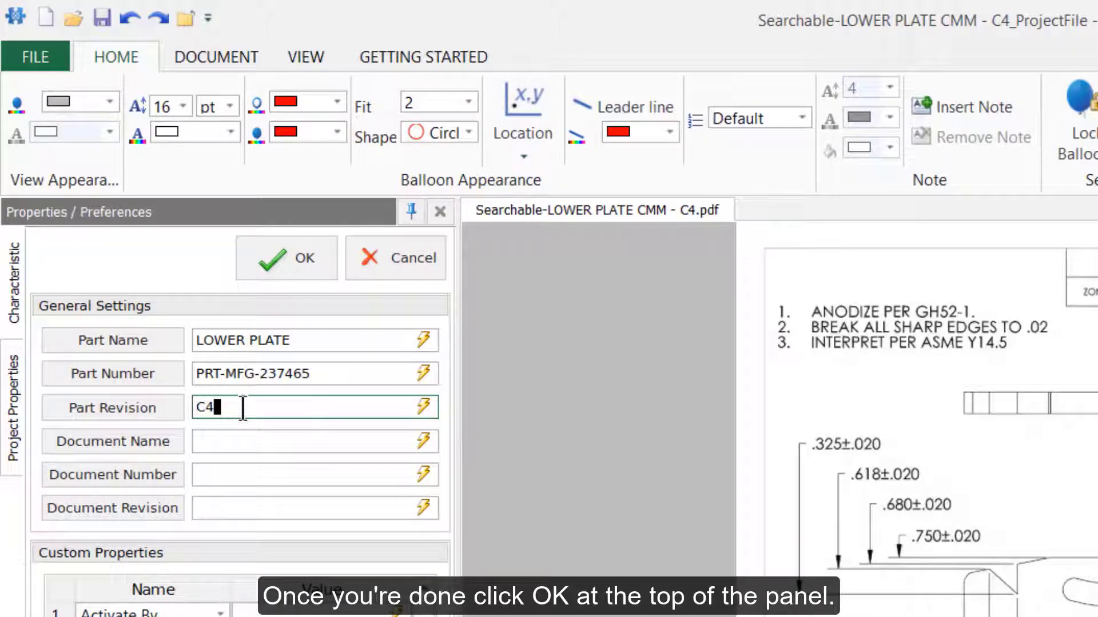
pyautogui.click(323, 258)
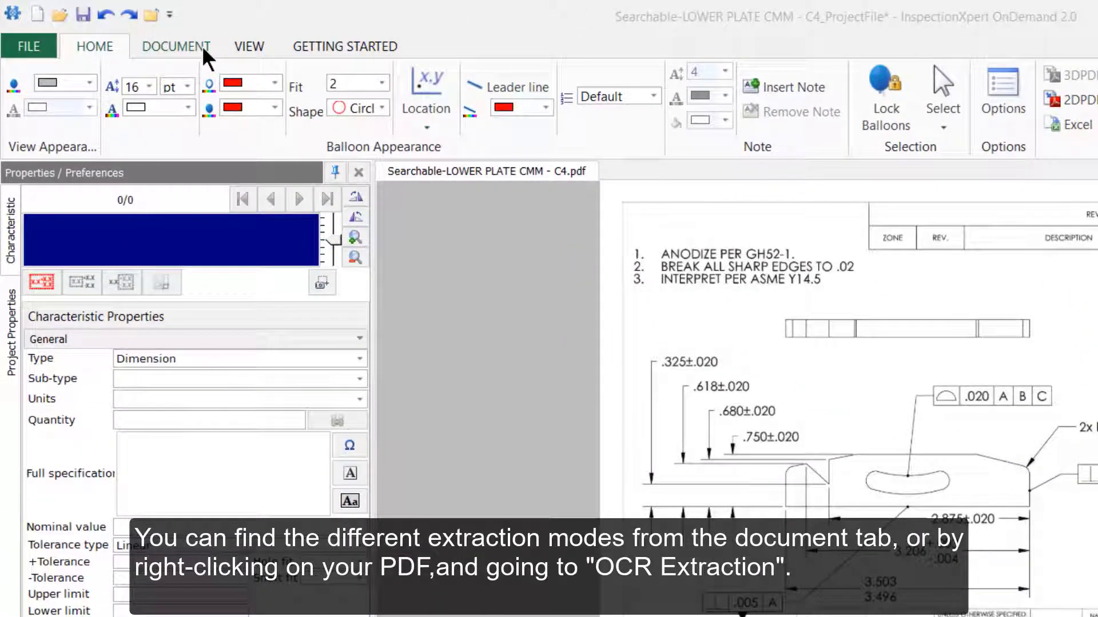
# Step: Capture the note ANODIZE PER GH52-1. from the drawing using the note extraction mode
pyautogui.click(202, 46)
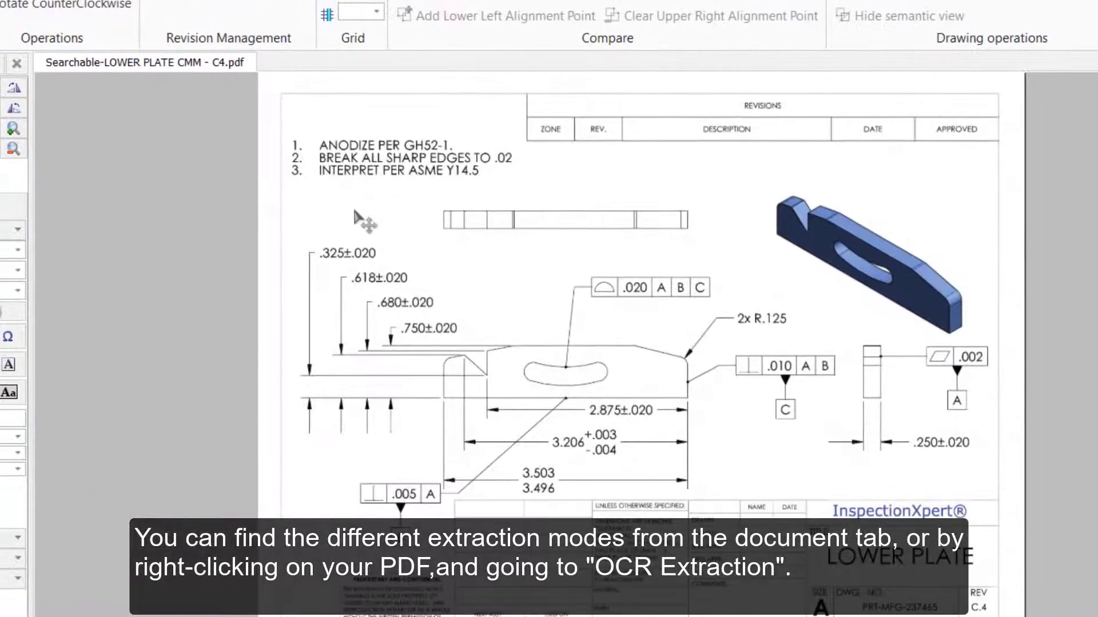
pyautogui.rightClick(355, 217)
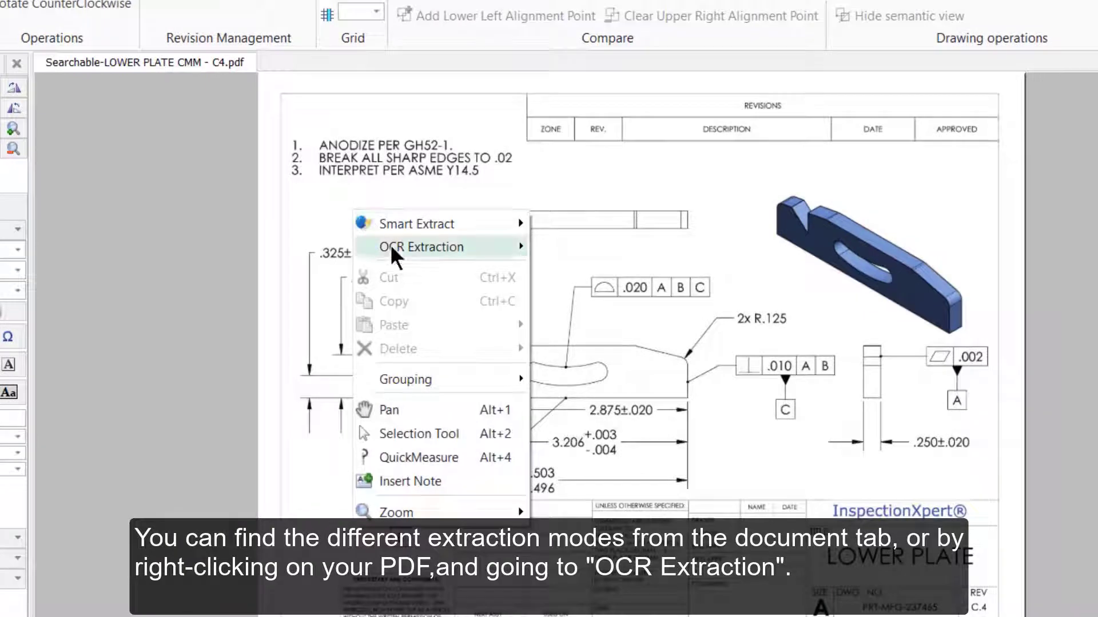
pyautogui.moveTo(400, 247)
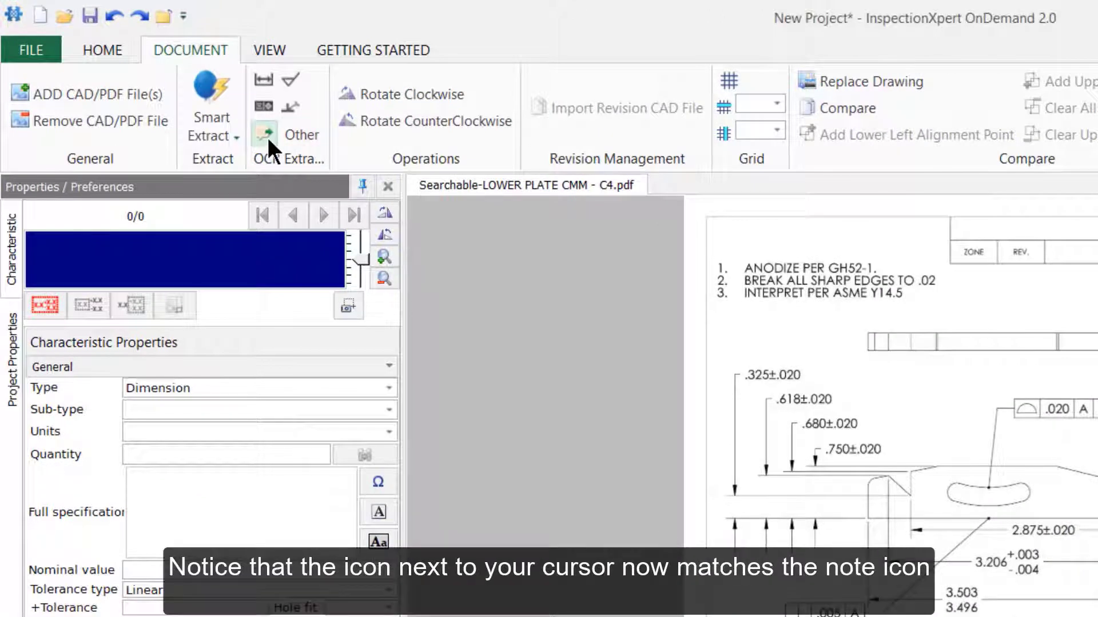
pyautogui.click(266, 135)
pyautogui.scroll(2, 809, 277)
pyautogui.scroll(1, 808, 276)
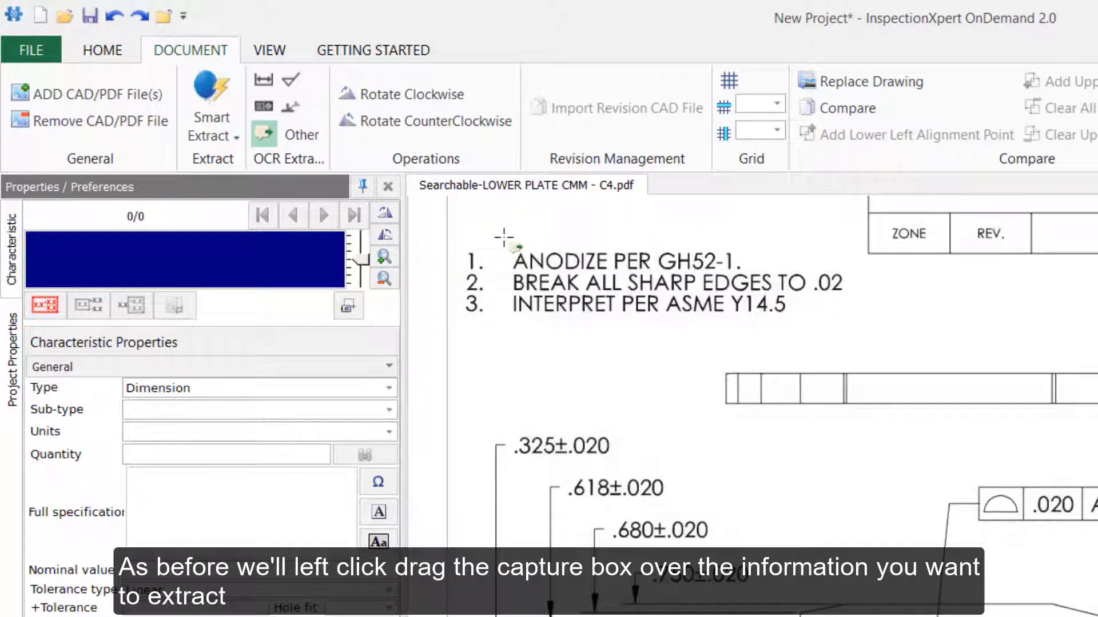
pyautogui.moveTo(504, 237); pyautogui.dragTo(754, 272)
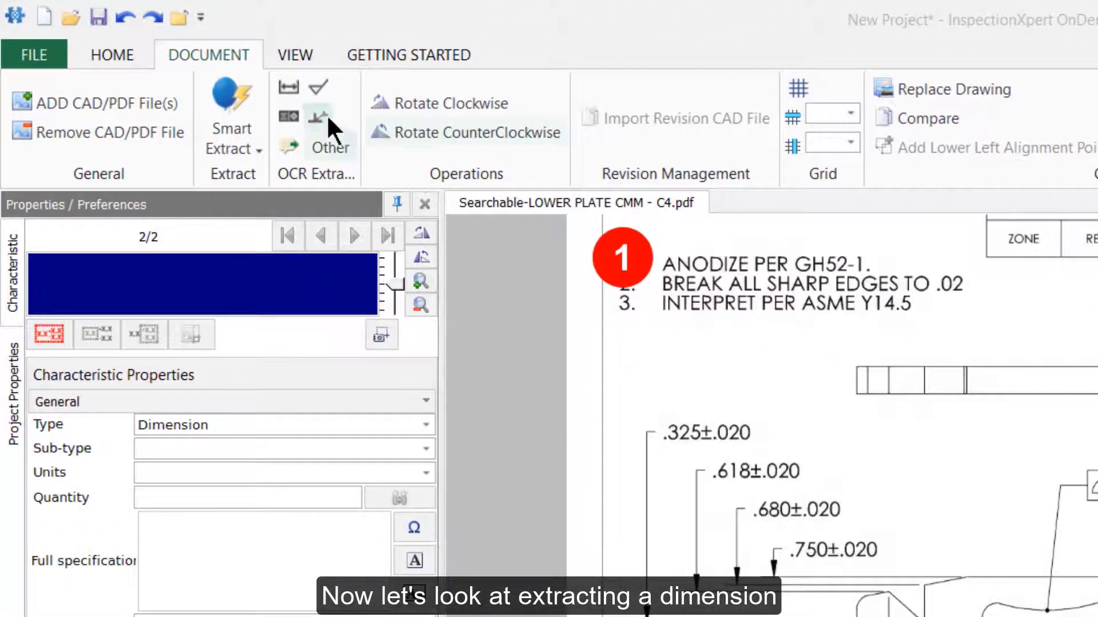
# Step: Capture the .325±.020 dimension from the drawing using the dimension extraction mode
pyautogui.click(289, 87)
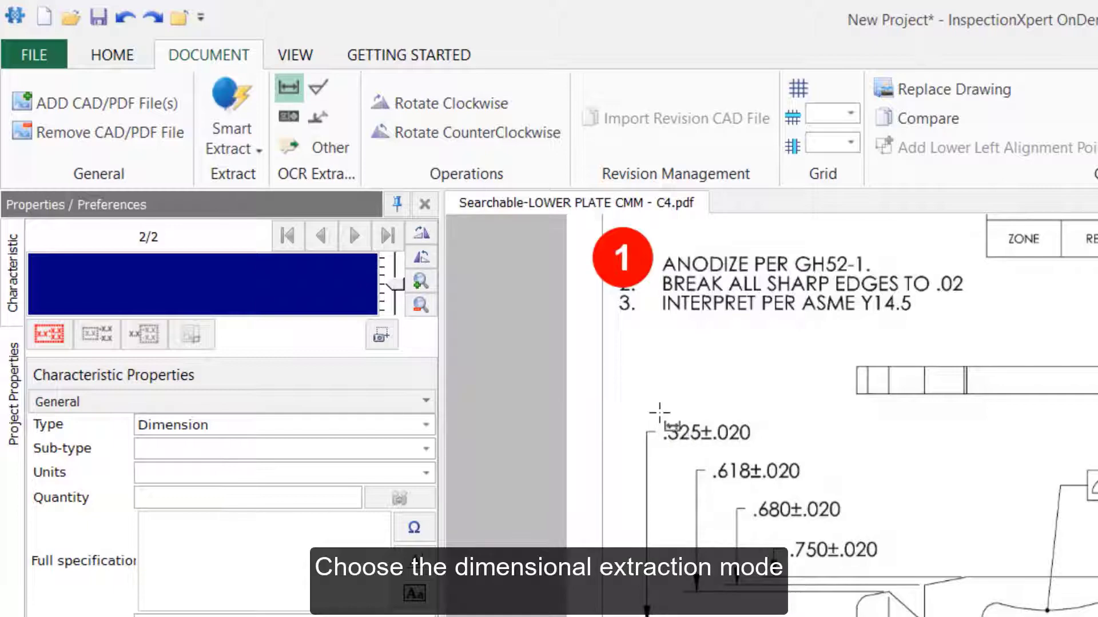
pyautogui.scroll(2, 659, 412)
pyautogui.moveTo(533, 420); pyautogui.dragTo(685, 465)
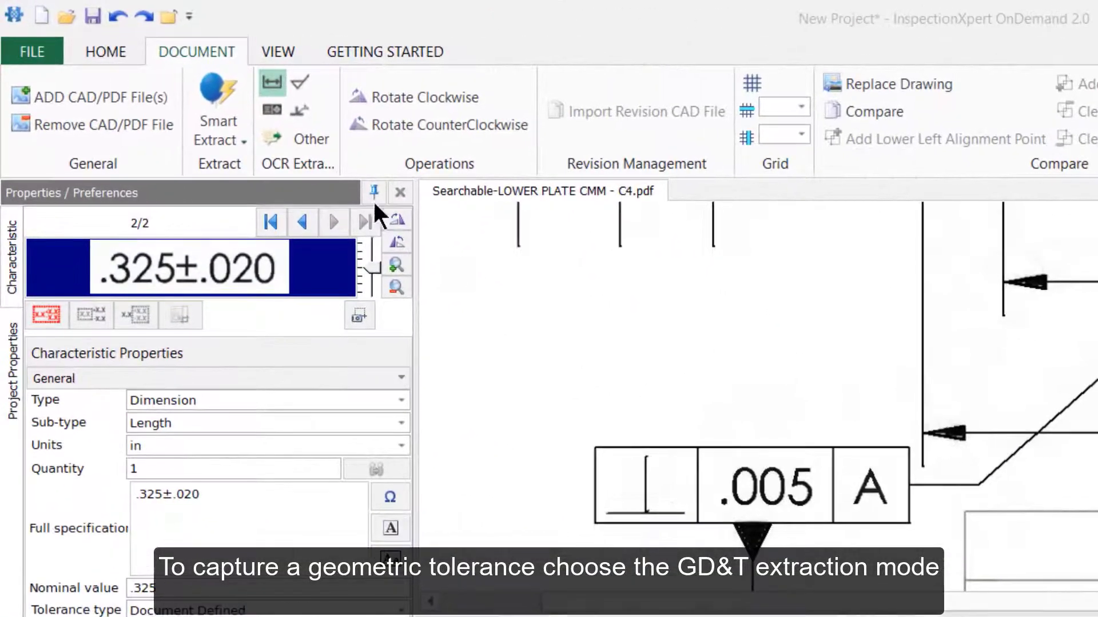
# Step: Capture the .005 A perpendicularity callout with the GD&T extraction mode, staying inside its feature control frame
pyautogui.click(272, 104)
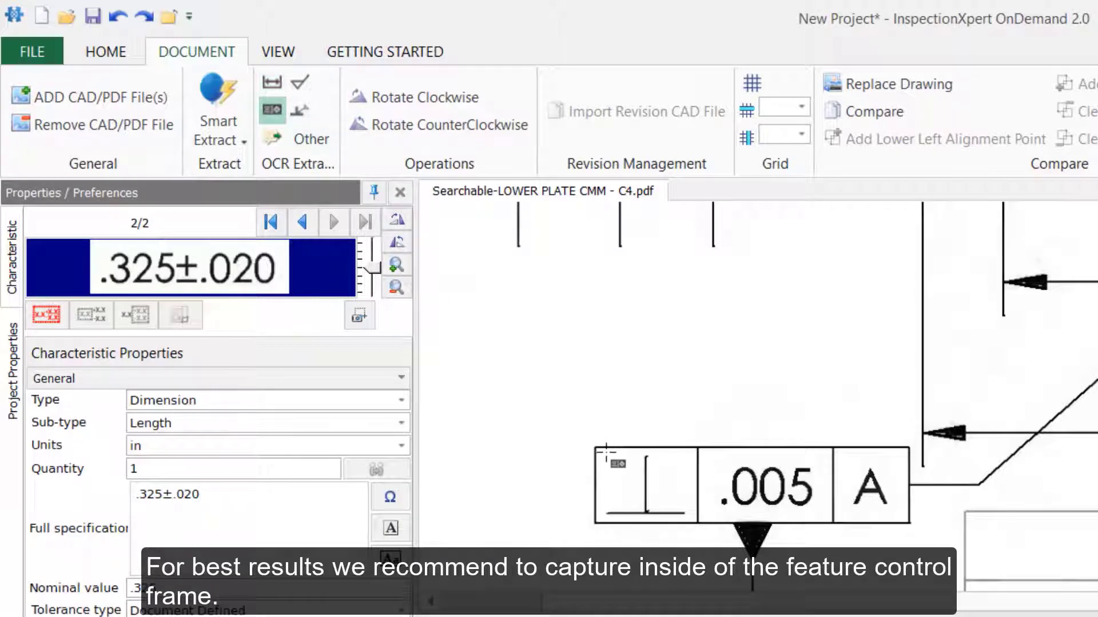
pyautogui.moveTo(604, 451); pyautogui.dragTo(892, 521)
pyautogui.moveTo(892, 452); pyautogui.dragTo(895, 450)
pyautogui.moveTo(894, 330); pyautogui.dragTo(895, 331)
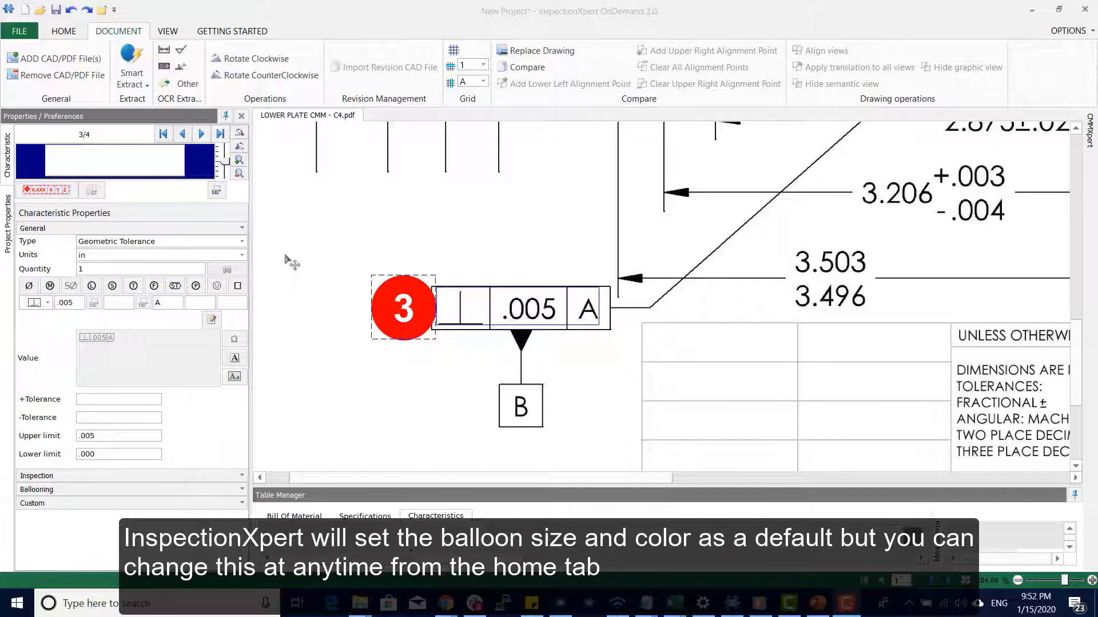
# Step: Set the size of balloon 3 to 8 pt and its shape to the VDA balloon
pyautogui.click(68, 31)
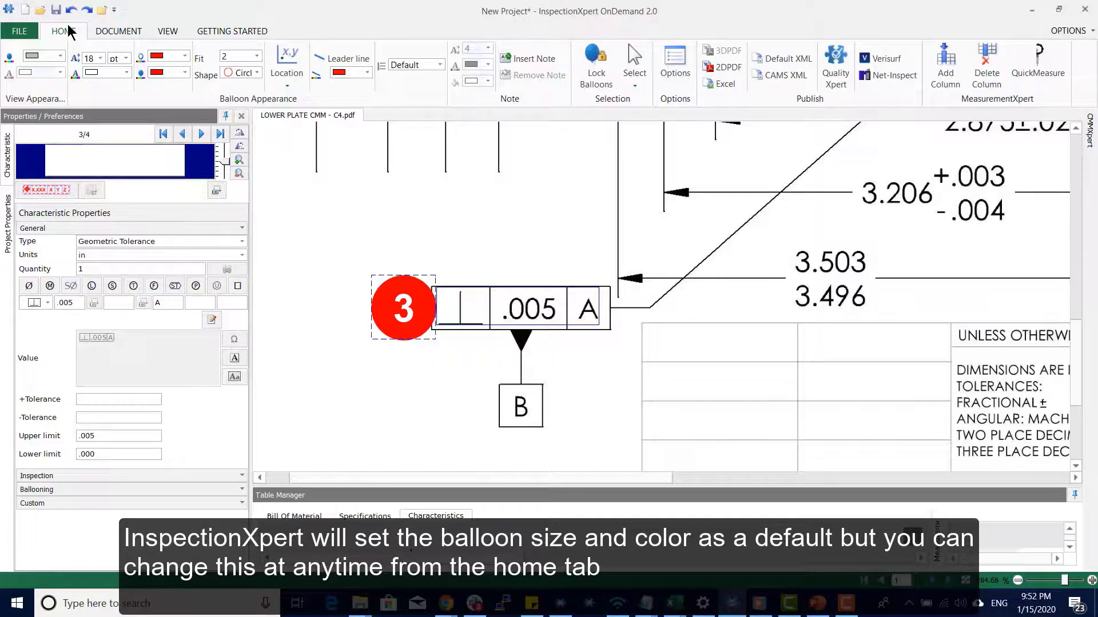
pyautogui.click(59, 56)
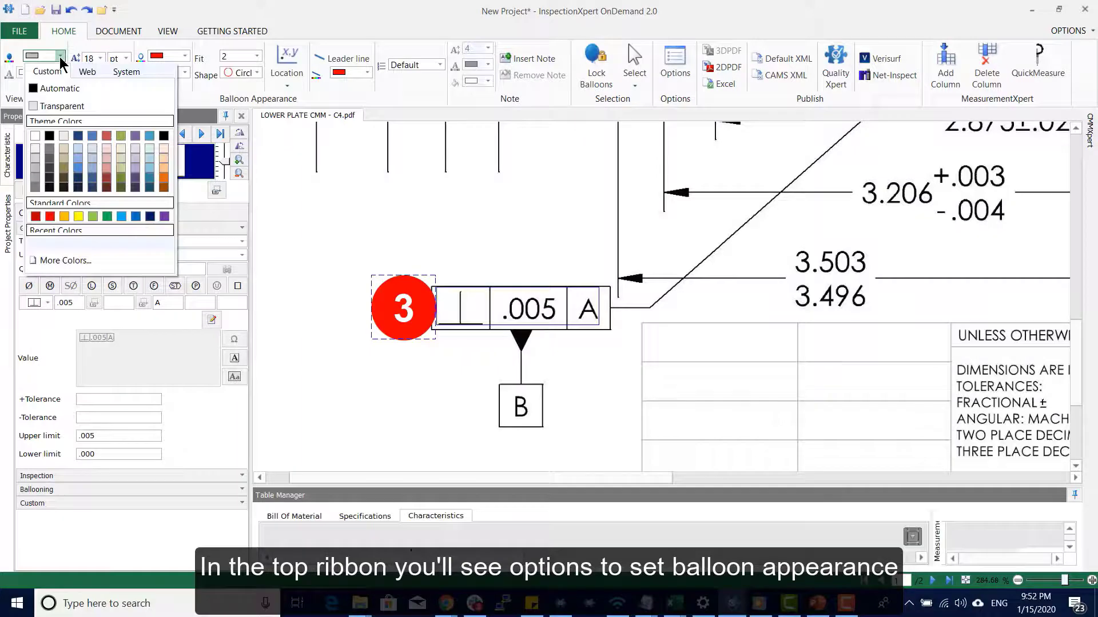
pyautogui.click(189, 97)
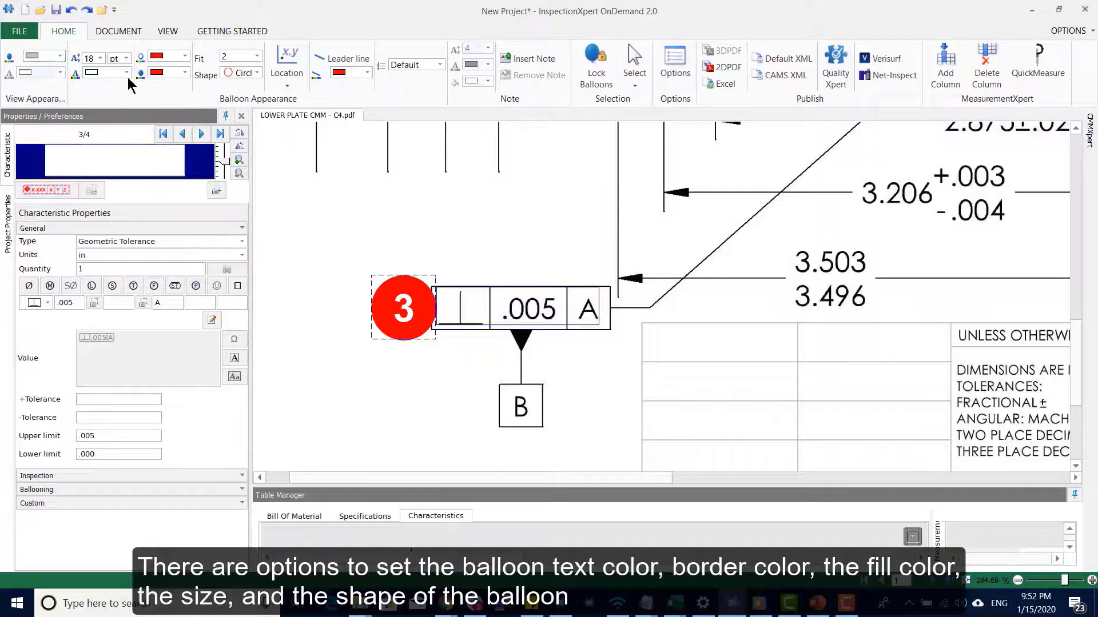
pyautogui.click(101, 57)
pyautogui.click(88, 104)
pyautogui.click(257, 72)
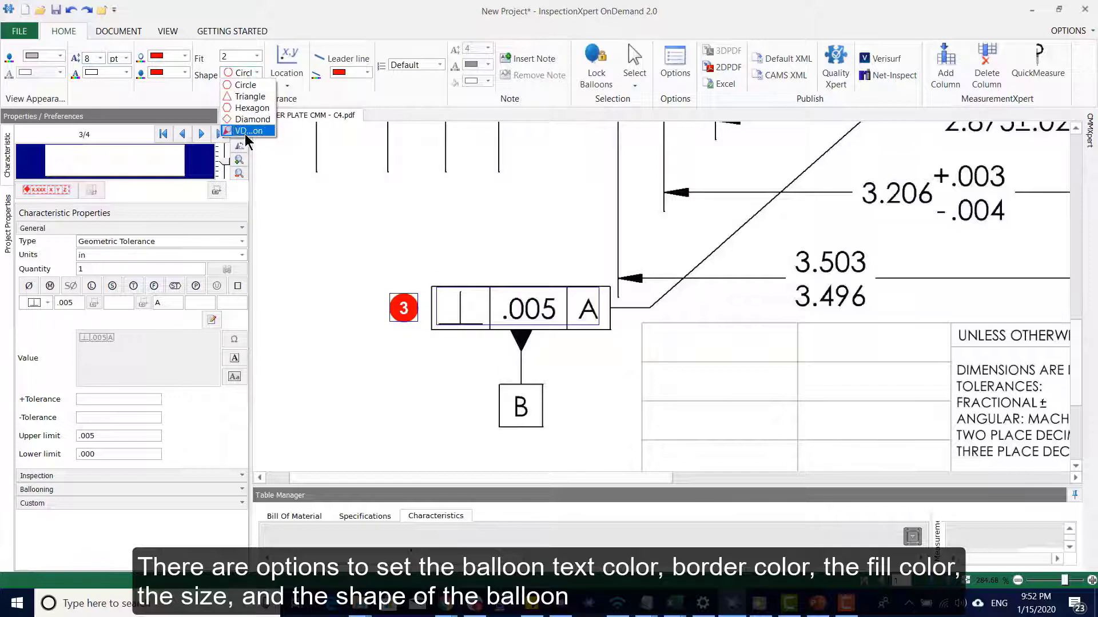
pyautogui.click(248, 130)
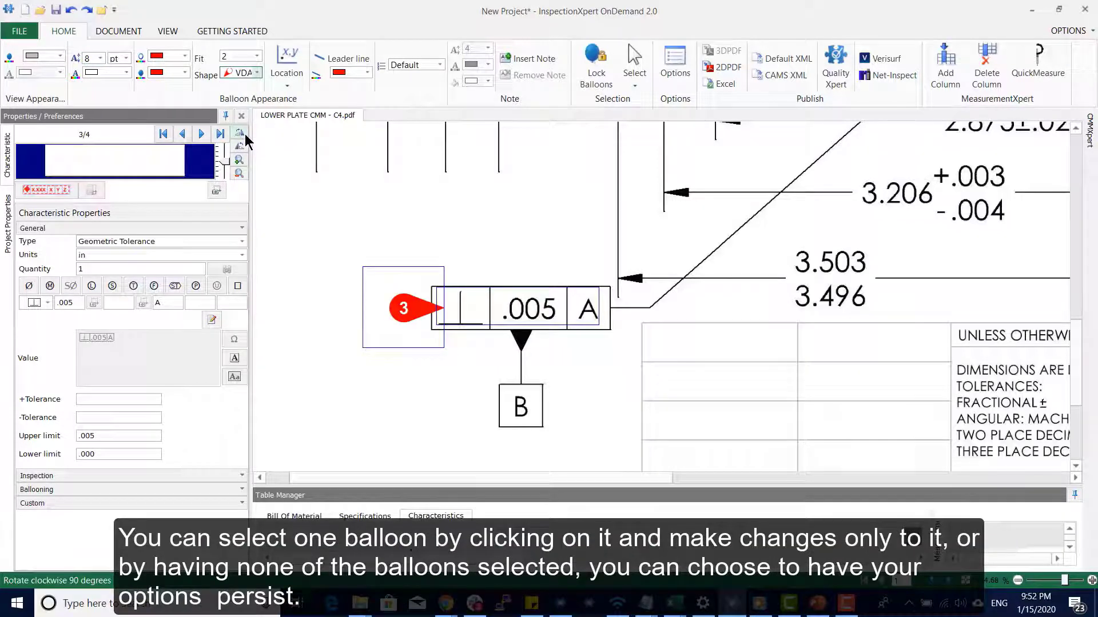
# Step: With no balloon selected, set the default balloon location to the upper left of the characteristic and accept the notice
pyautogui.click(414, 317)
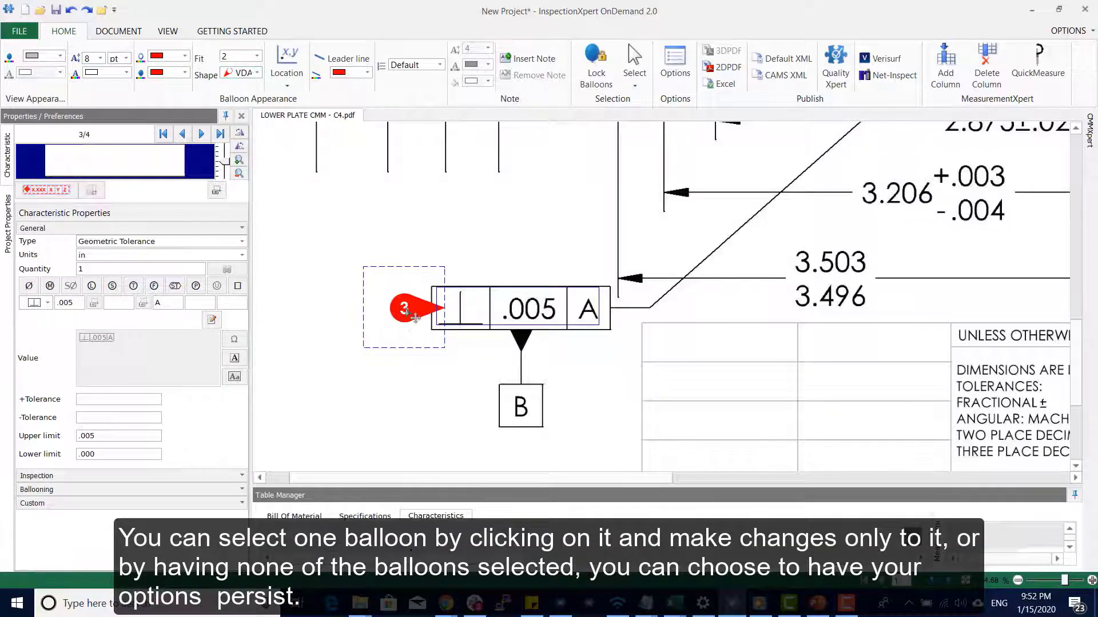
pyautogui.click(355, 243)
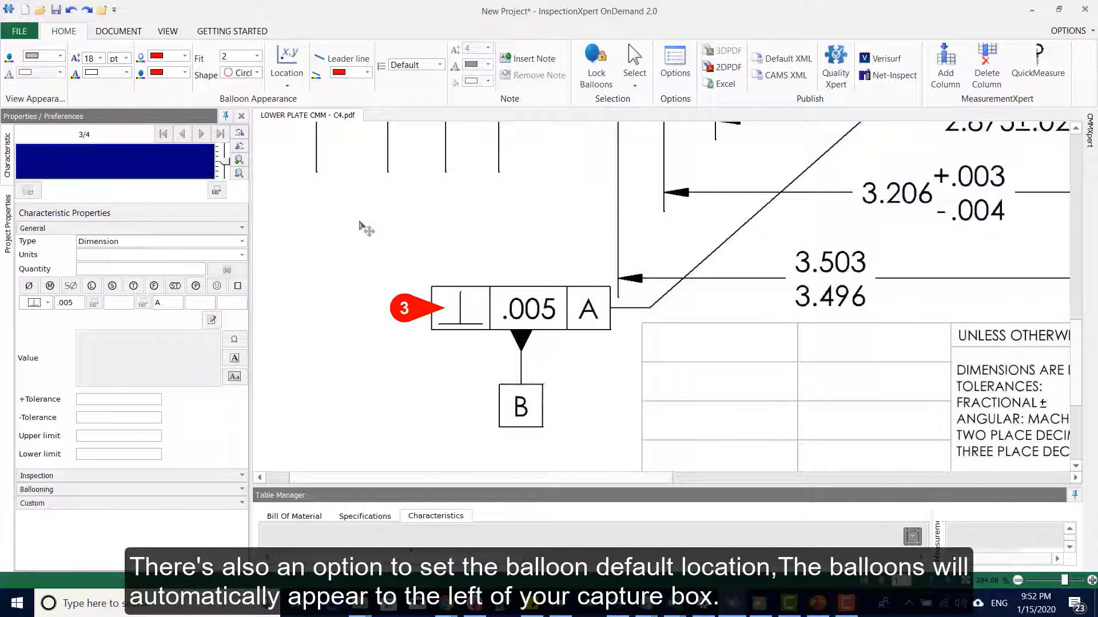
pyautogui.click(304, 69)
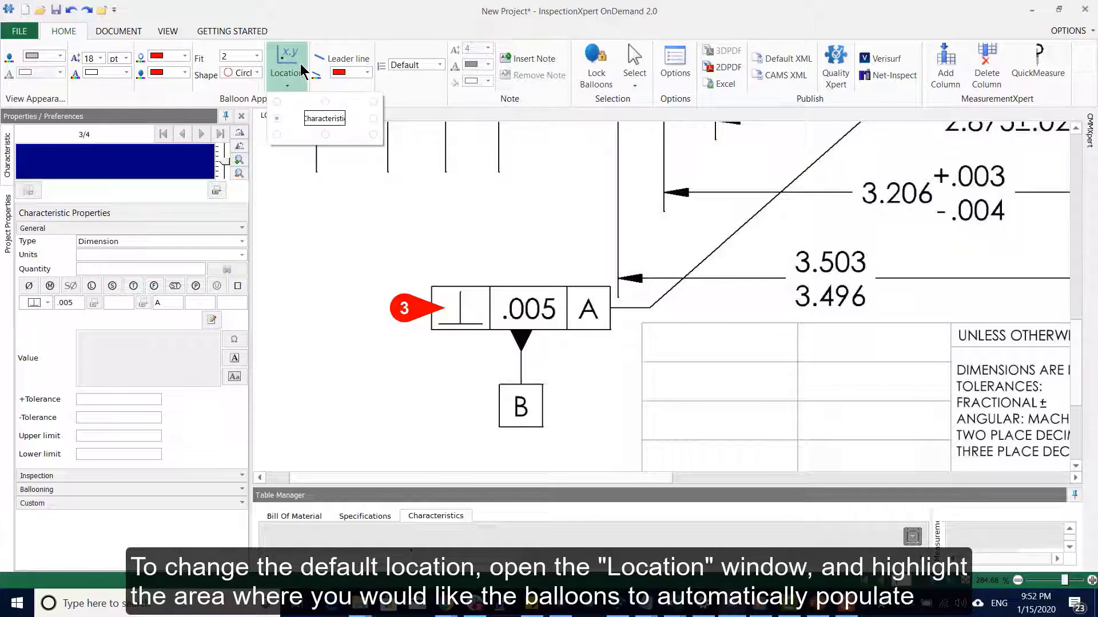
pyautogui.click(278, 101)
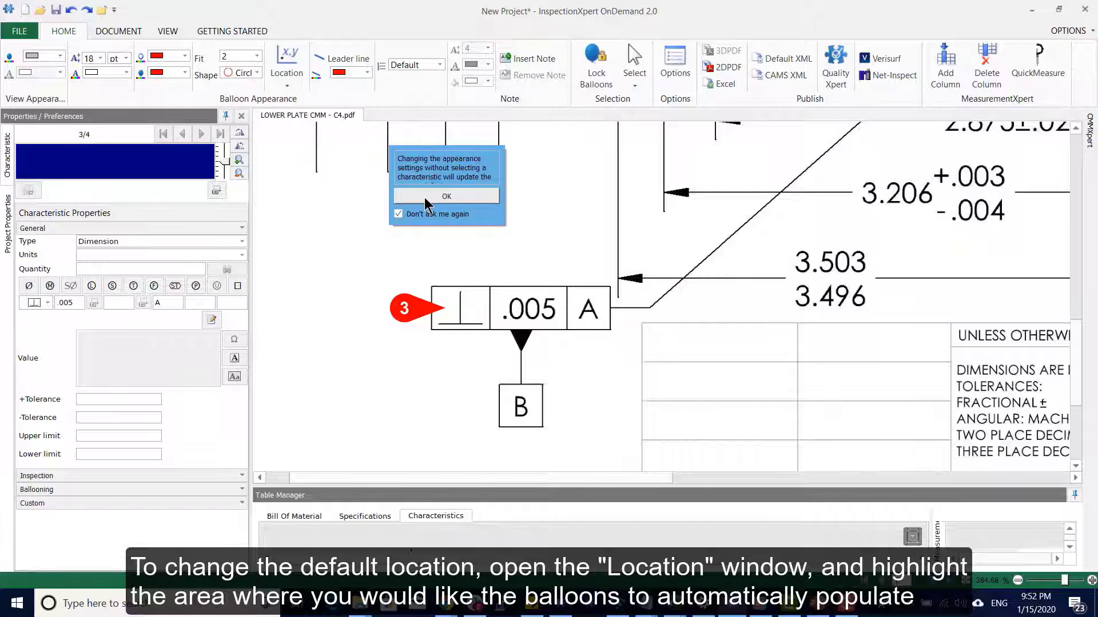
pyautogui.click(440, 196)
# Step: Move balloon 3 above and to the left of its feature control frame and add a leader line to it
pyautogui.click(406, 310)
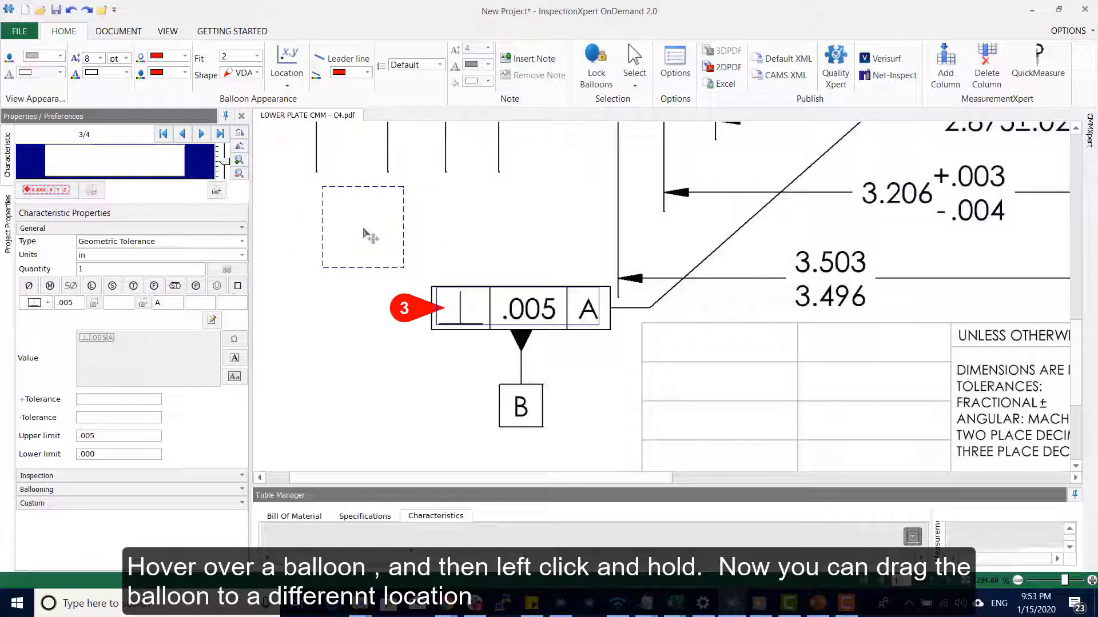
pyautogui.moveTo(365, 235); pyautogui.dragTo(364, 231)
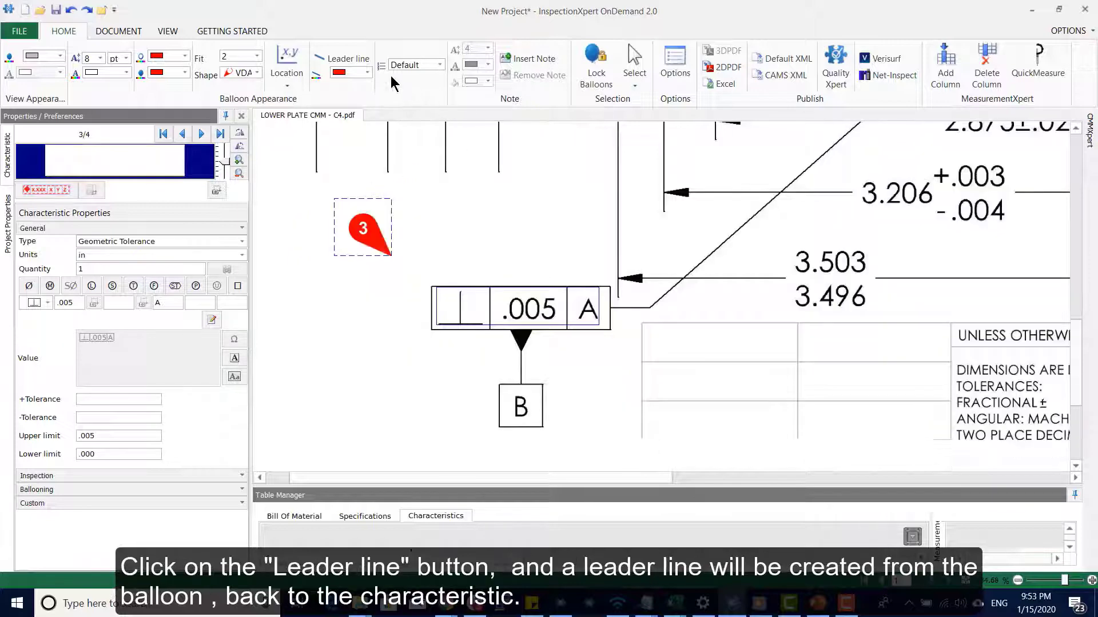
pyautogui.click(360, 64)
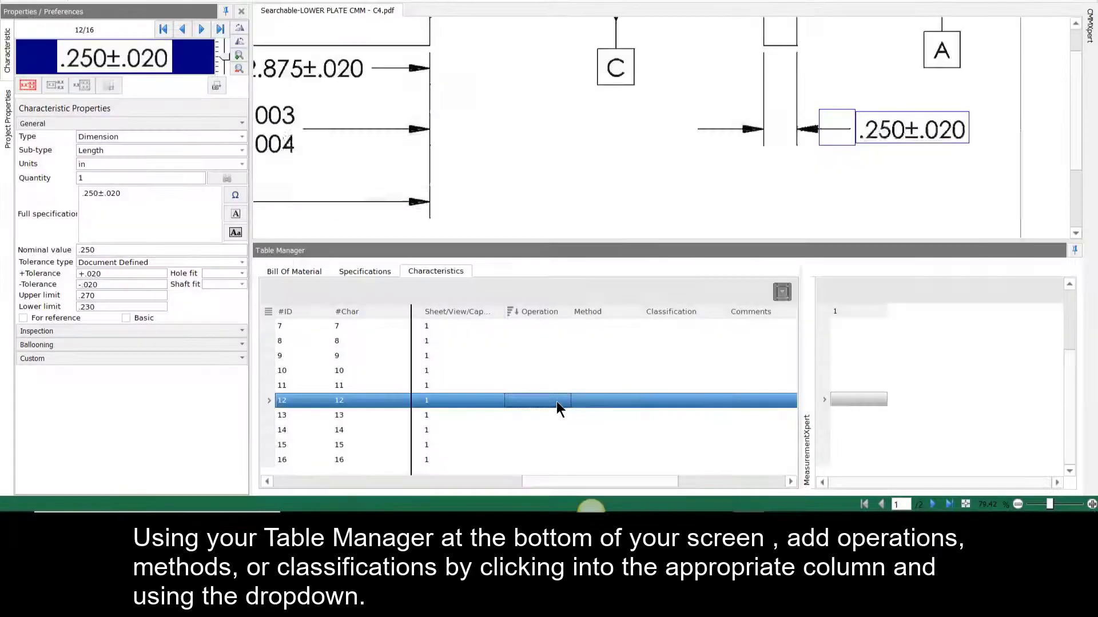
# Step: Set the operation of characteristic 12 to Milling in the Table Manager
pyautogui.click(557, 401)
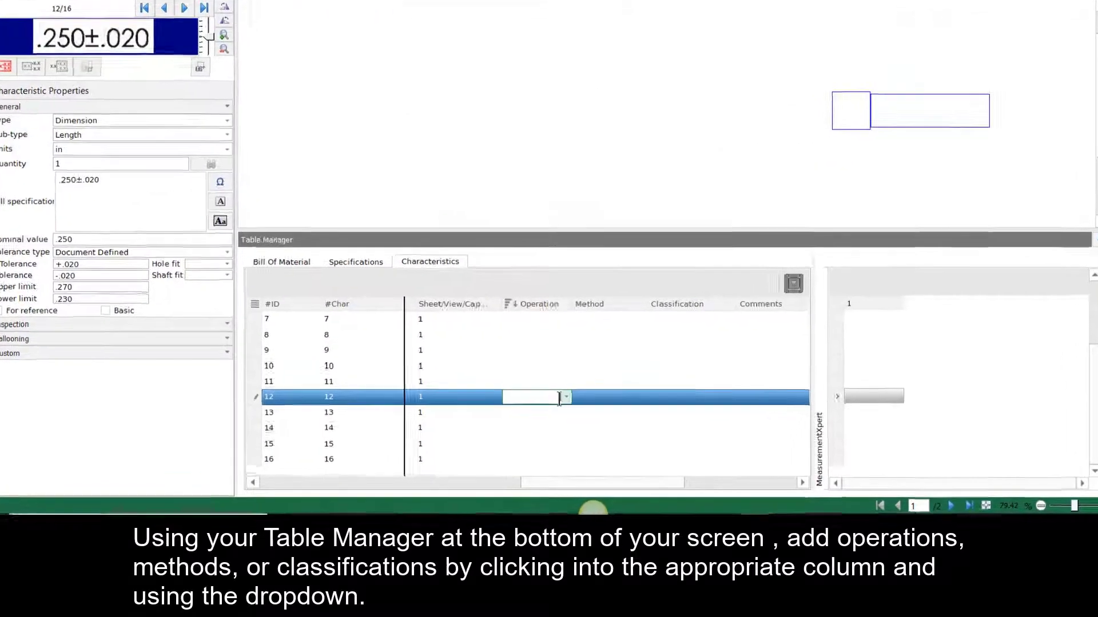
pyautogui.click(565, 400)
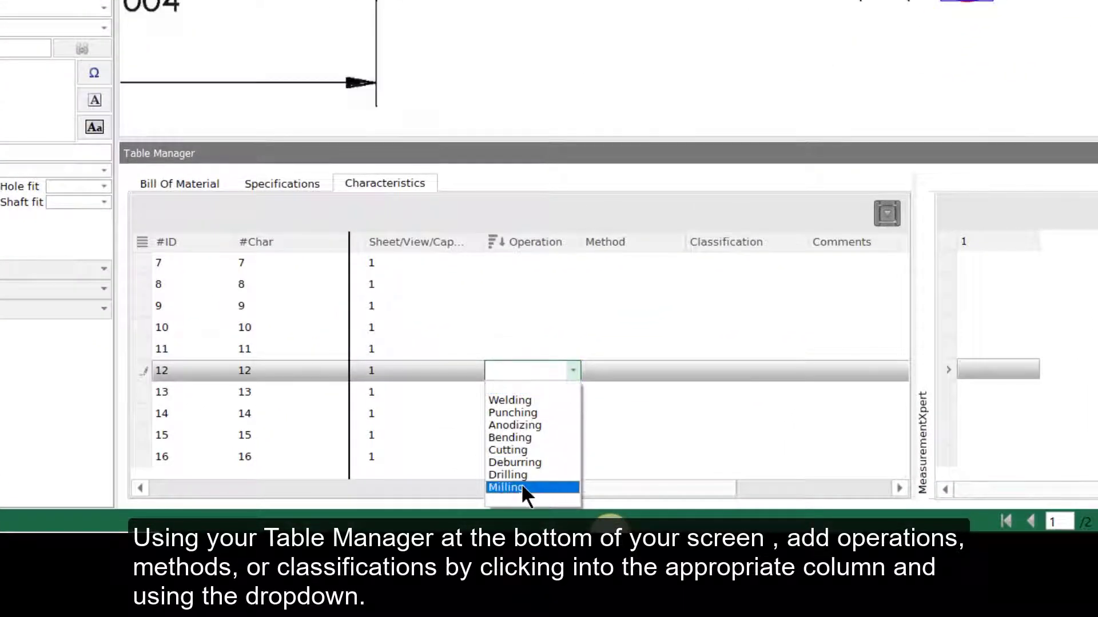
pyautogui.click(521, 487)
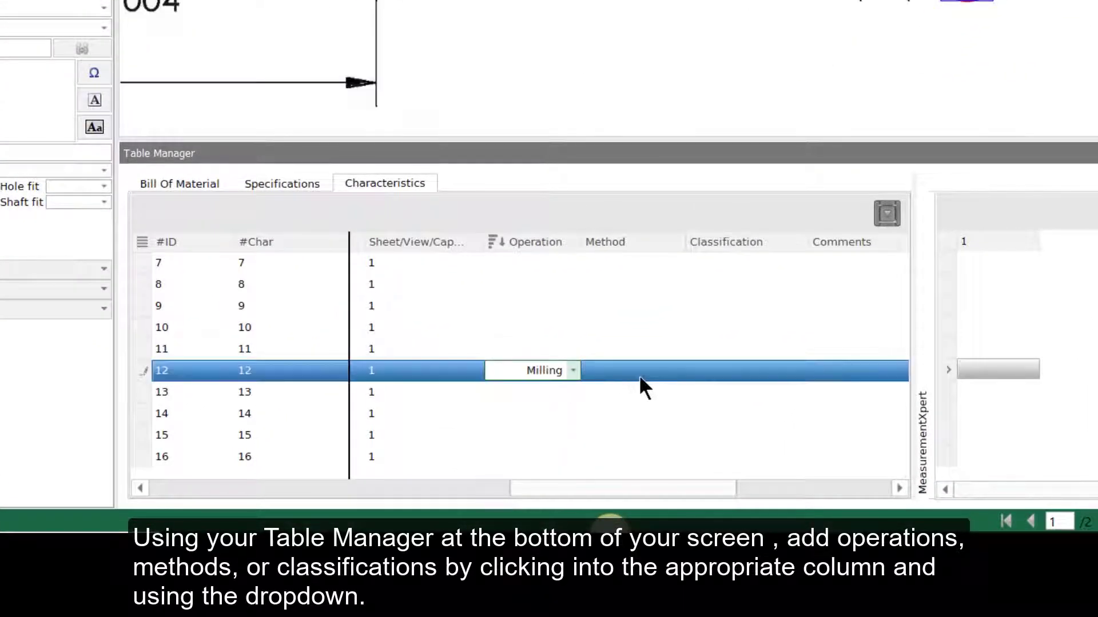
# Step: Set the method of characteristic 12 to Chamfer Gage in the characteristics table and open its classification choices
pyautogui.click(641, 373)
pyautogui.click(653, 263)
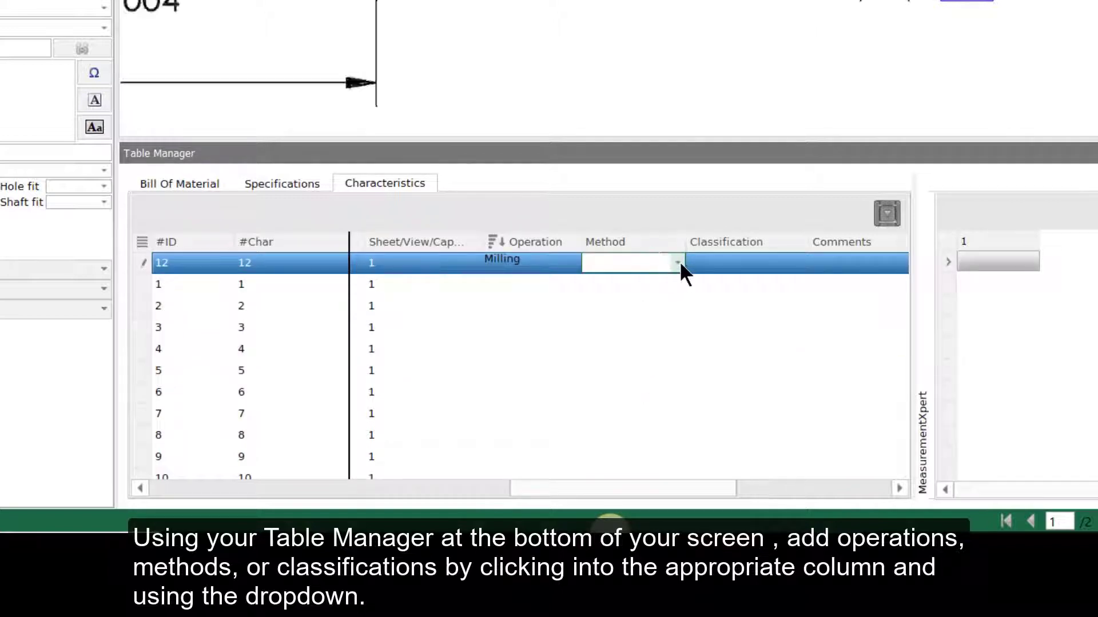
pyautogui.click(677, 262)
pyautogui.click(642, 314)
pyautogui.click(740, 263)
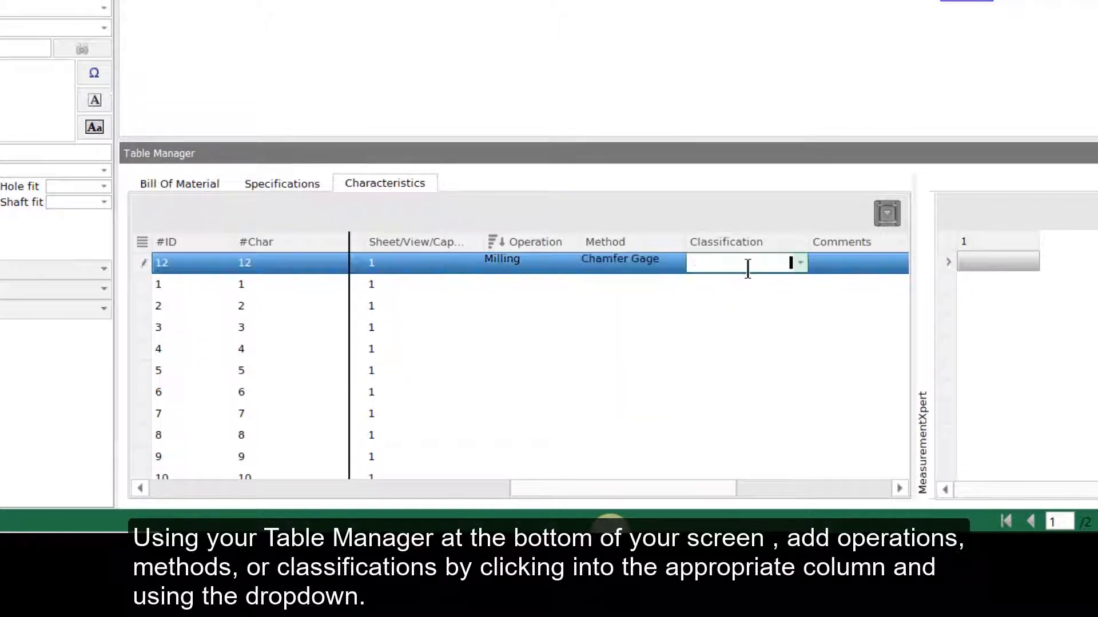
pyautogui.click(799, 263)
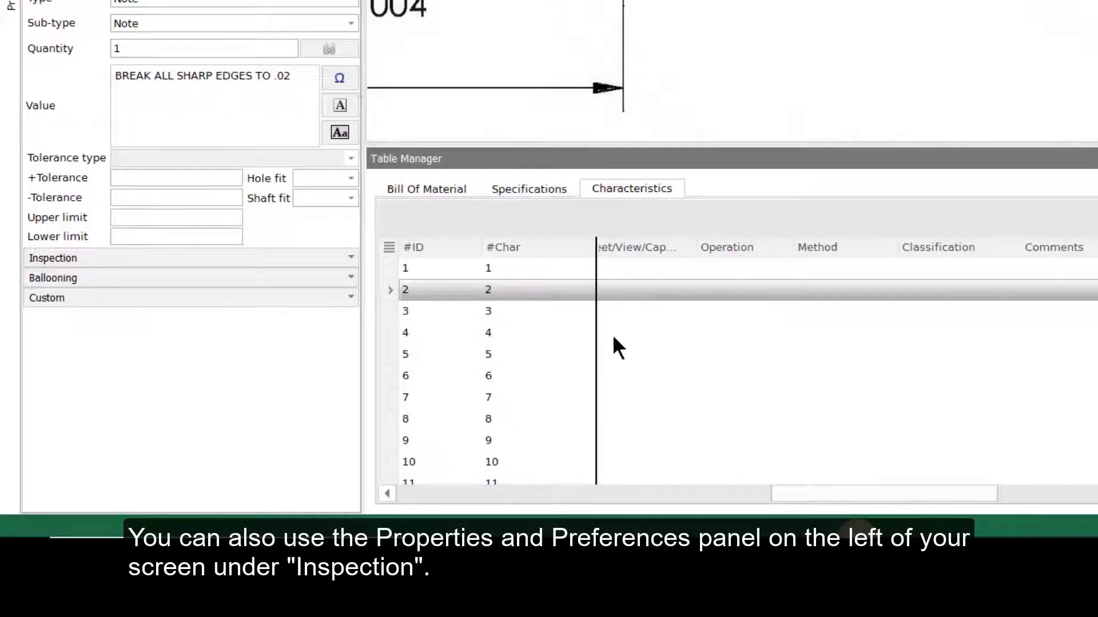
# Step: In the inspection properties of characteristic 2, set the operation to Milling and the classification to Minor
pyautogui.click(349, 259)
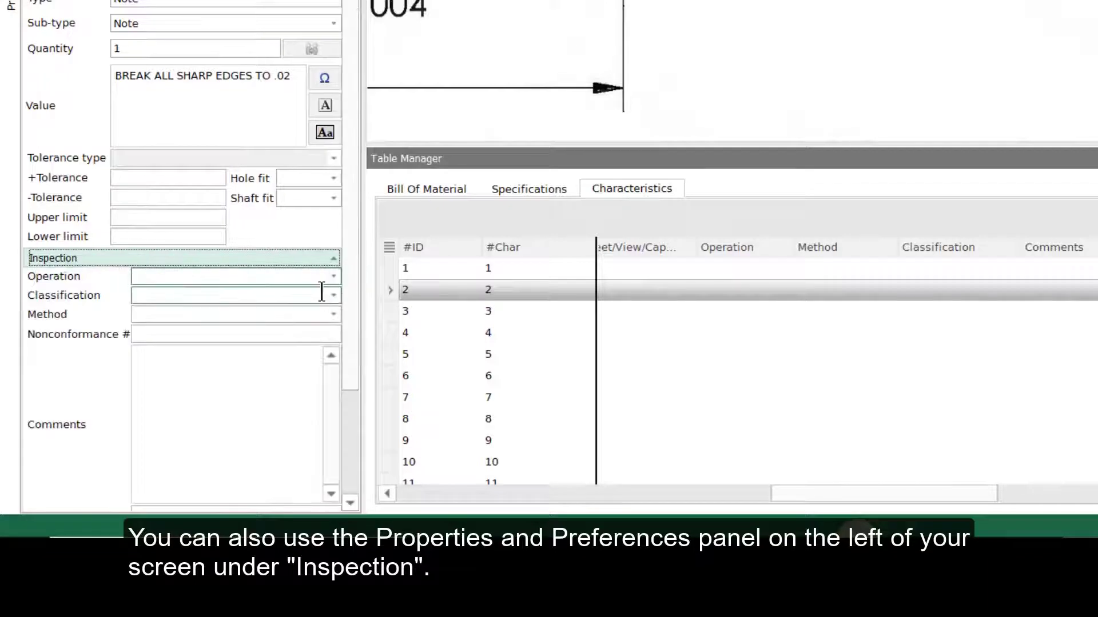
pyautogui.click(334, 276)
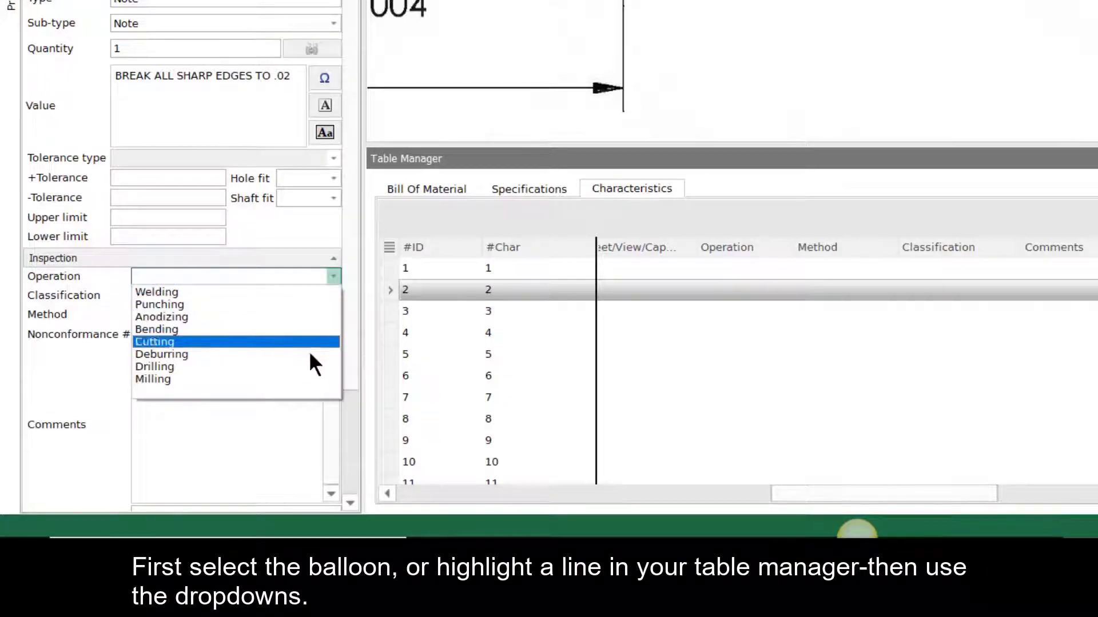
pyautogui.click(305, 379)
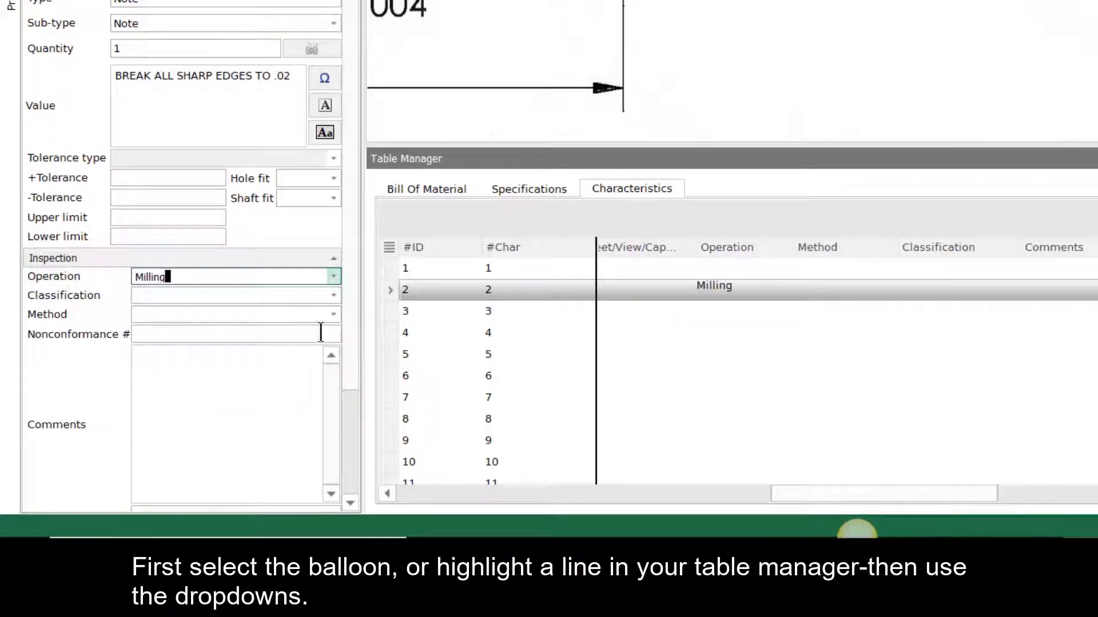
pyautogui.click(333, 296)
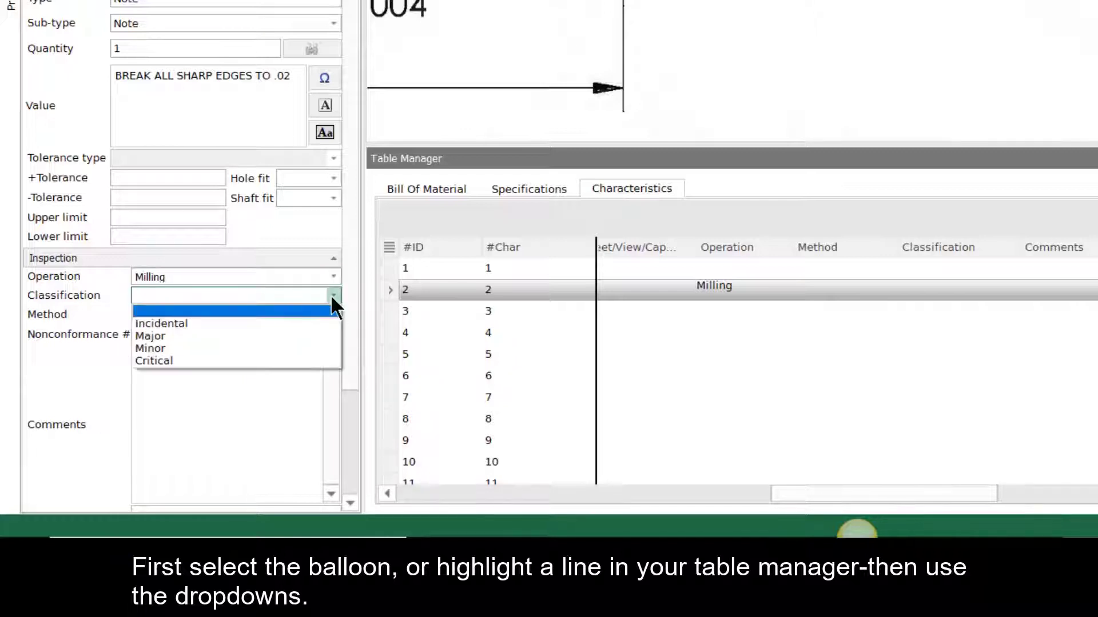
pyautogui.click(314, 348)
# Step: Set the inspection method of characteristic 2 to CMM in its inspection properties
pyautogui.click(333, 314)
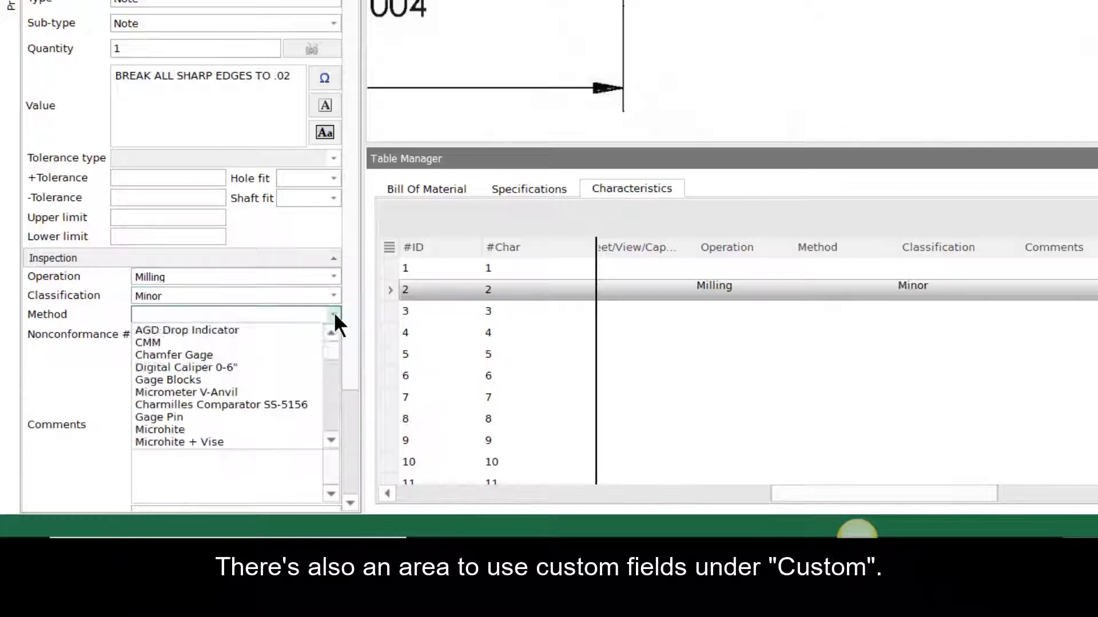
pyautogui.scroll(-3, 291, 389)
pyautogui.click(289, 394)
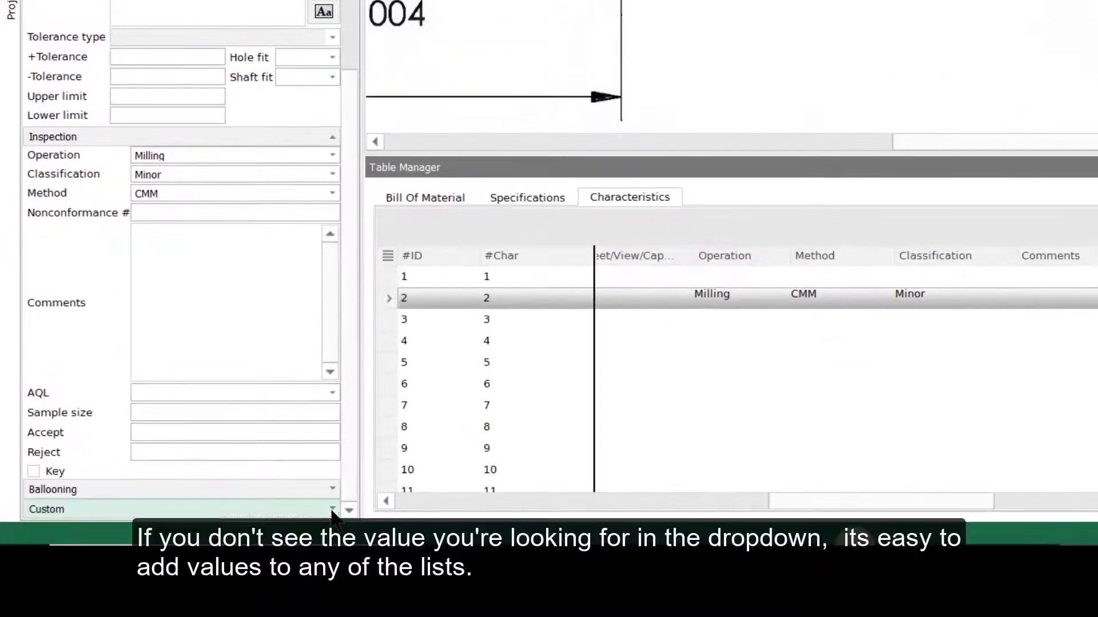
# Step: Show the custom fields of characteristic 2 and open the value choices for Alt-Method
pyautogui.click(230, 507)
pyautogui.scroll(-4, 344, 382)
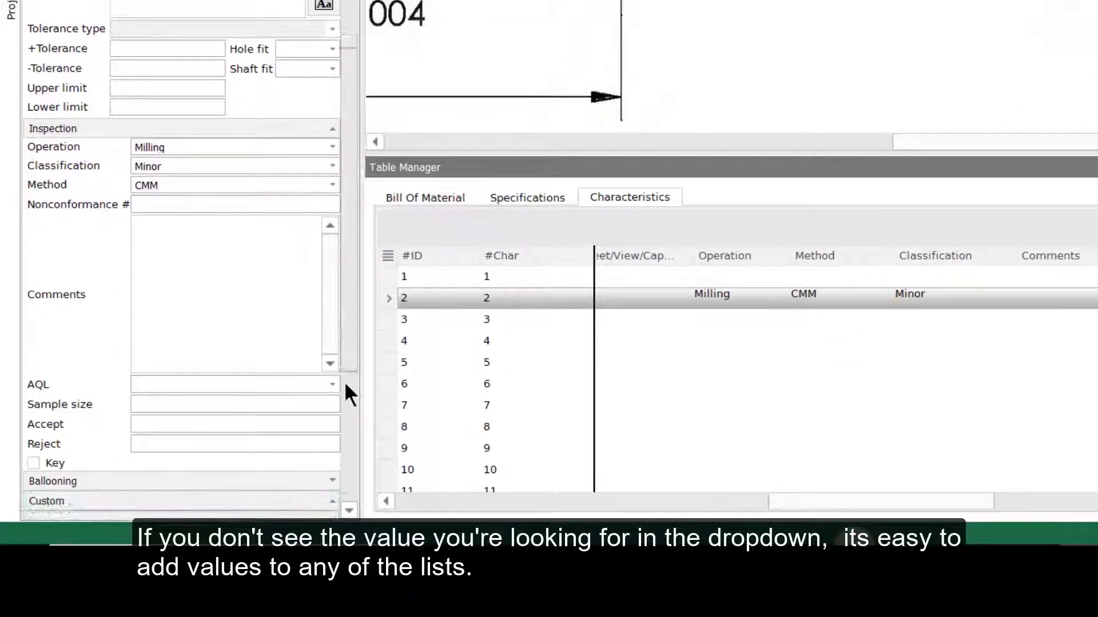
pyautogui.click(329, 345)
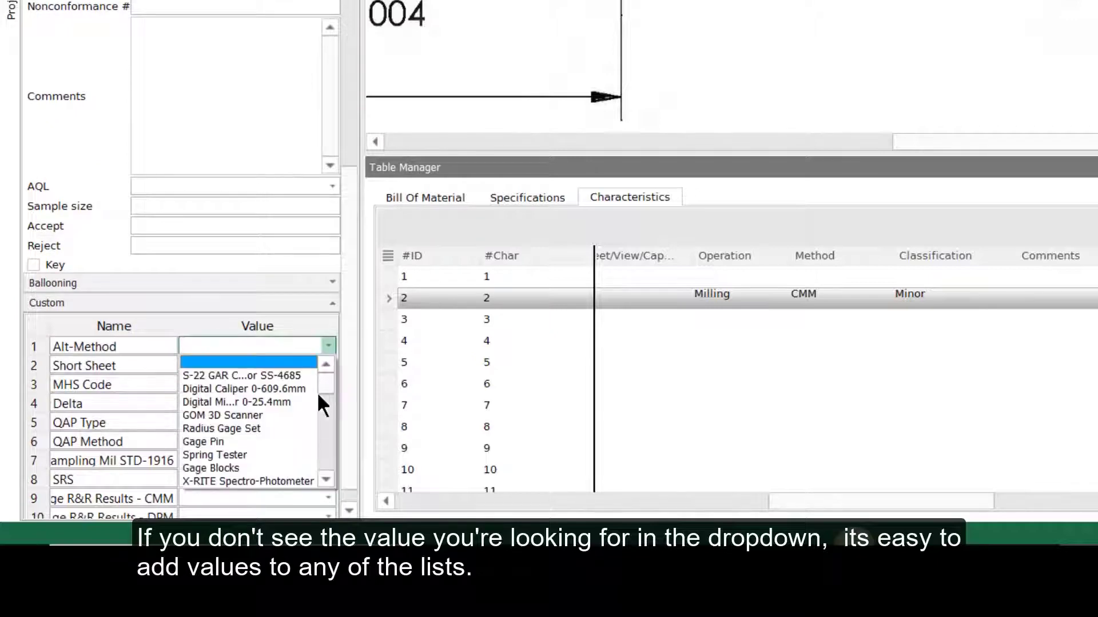
pyautogui.click(301, 461)
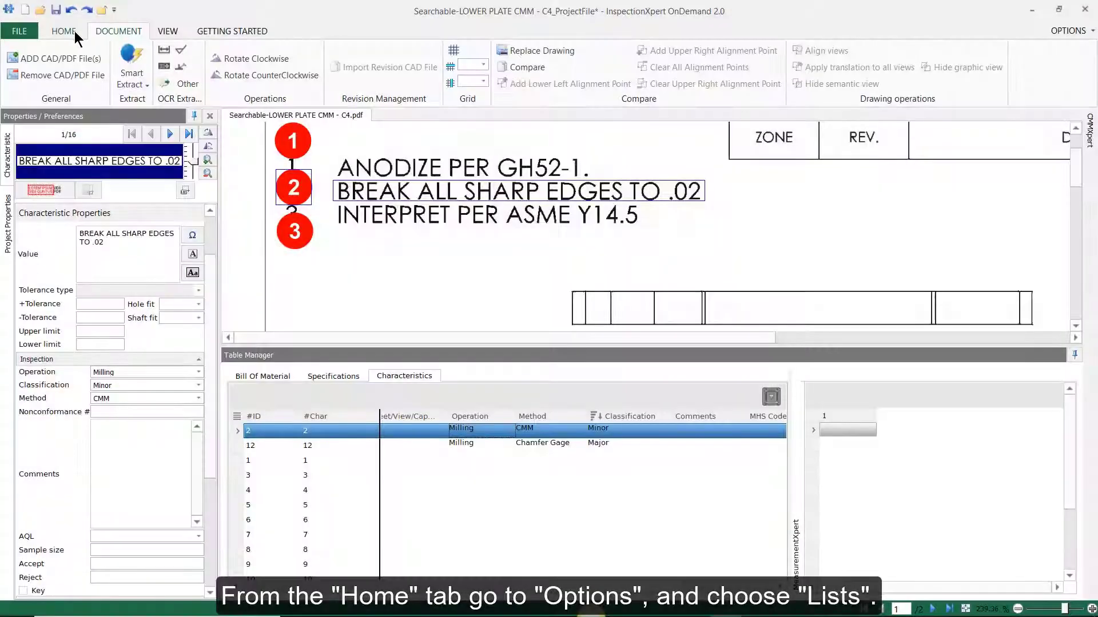
# Step: Open the Lists settings in the application options, view the Classifications list, and select the Delta custom field's name for editing
pyautogui.click(64, 31)
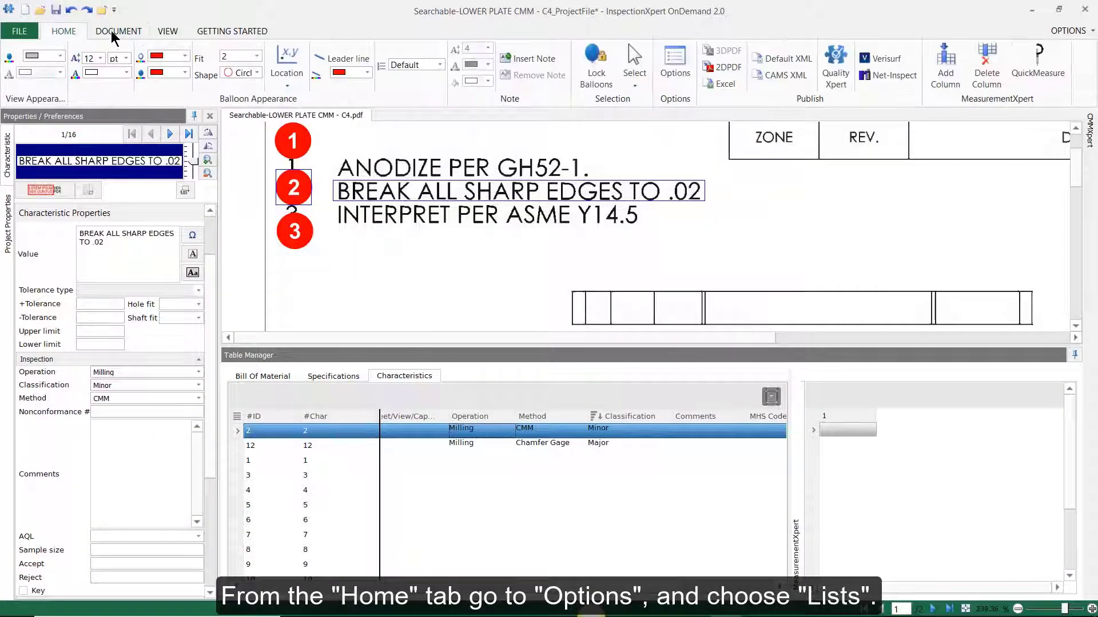
pyautogui.click(675, 65)
pyautogui.click(333, 159)
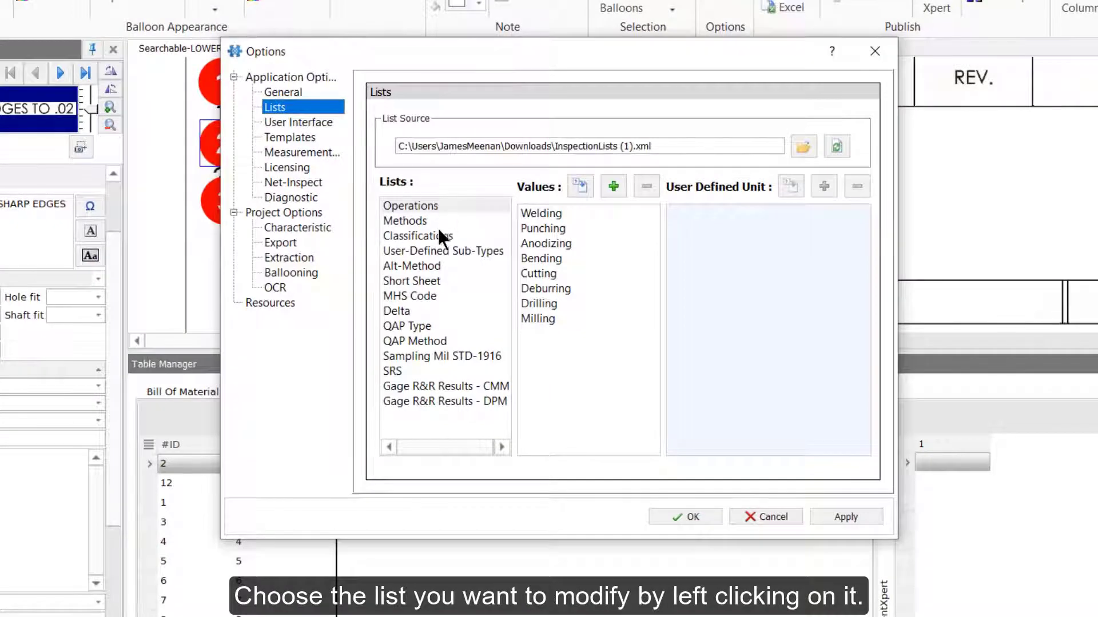
pyautogui.click(433, 235)
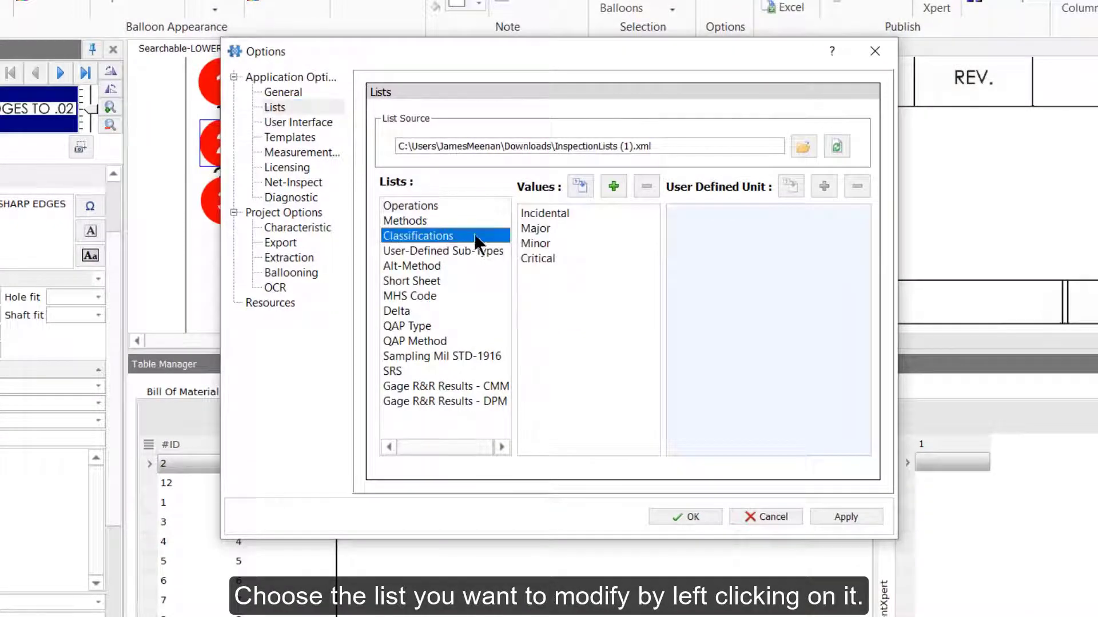
pyautogui.click(402, 312)
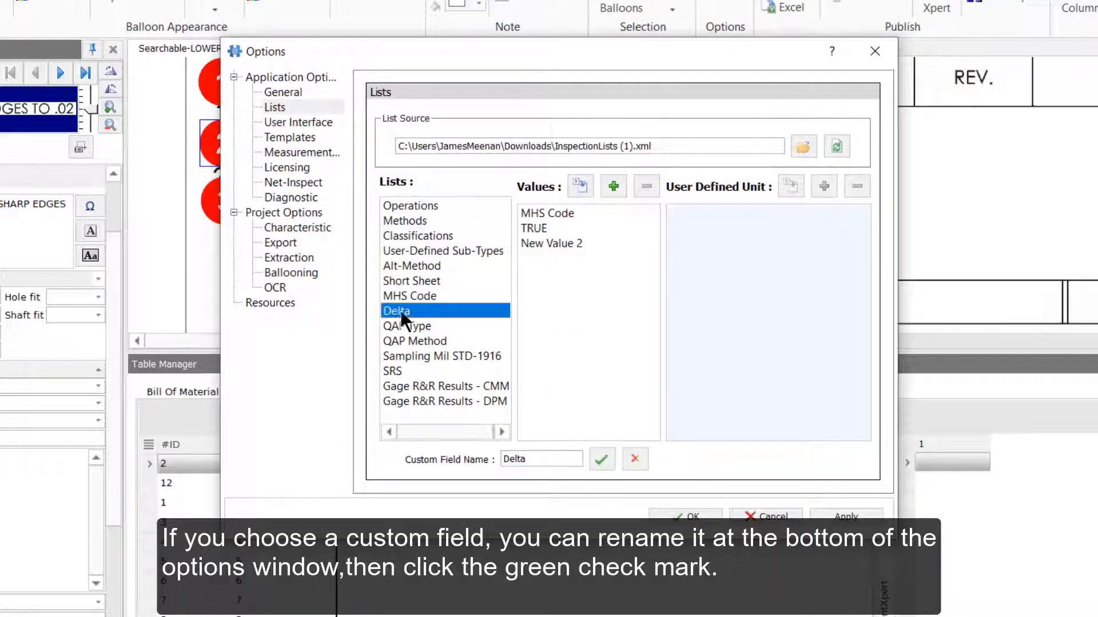
pyautogui.click(531, 458)
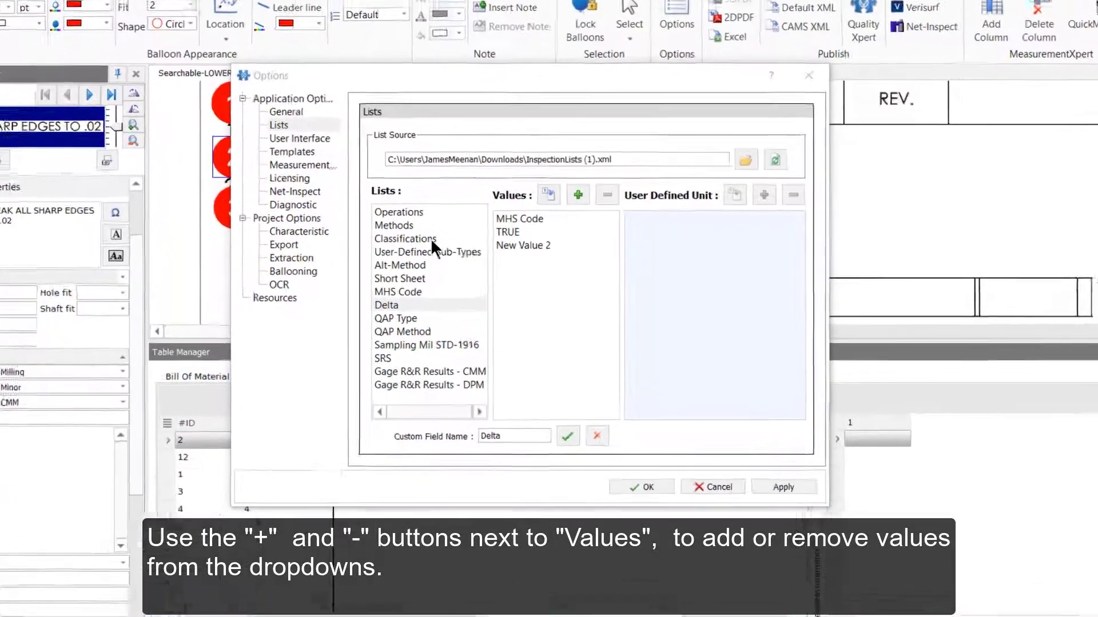
# Step: Add the value N/A to the Classifications list and save the options
pyautogui.click(458, 259)
pyautogui.click(555, 159)
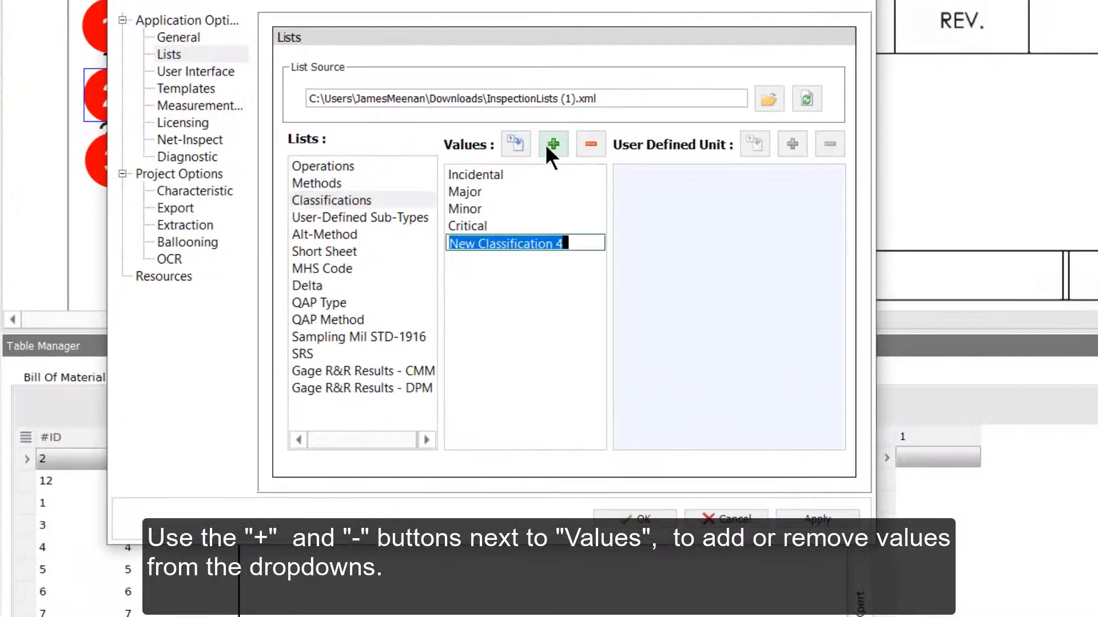
pyautogui.write('N/A')
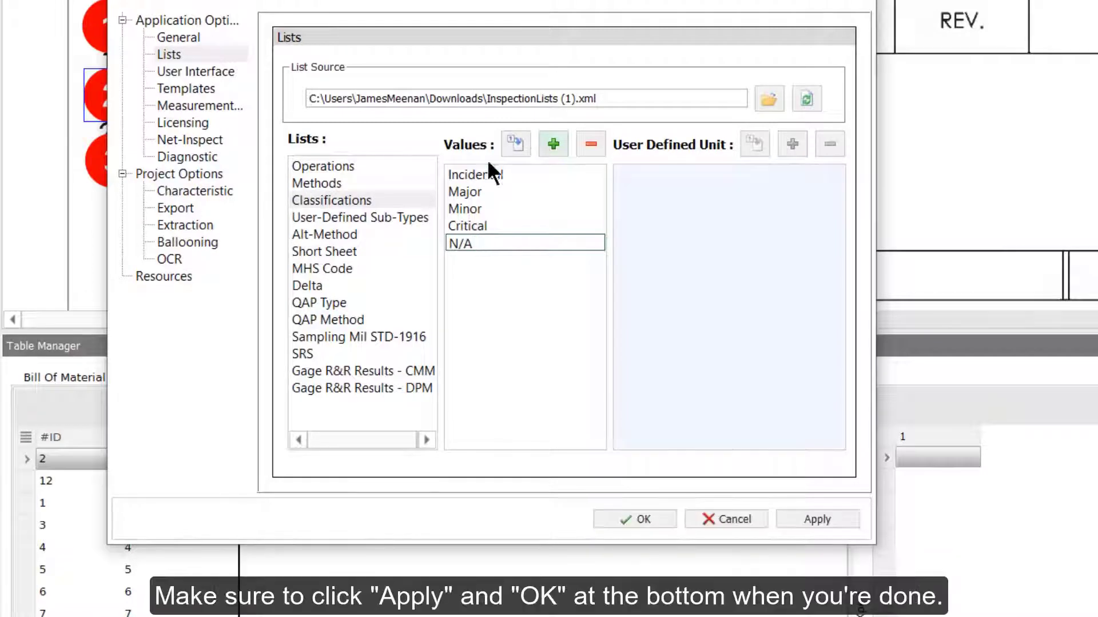
pyautogui.click(832, 518)
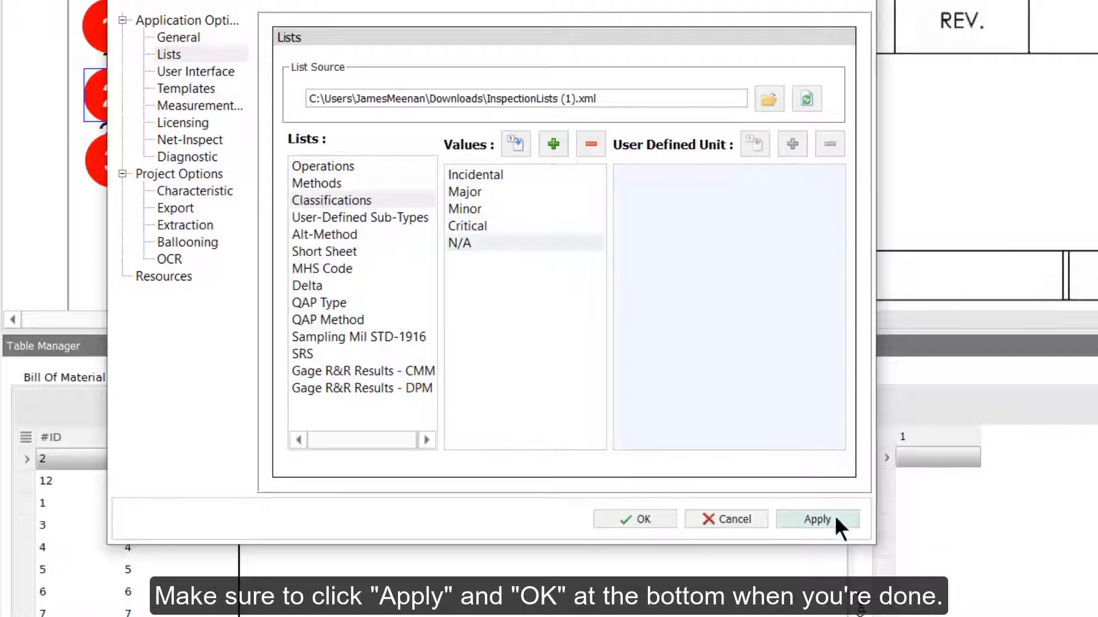
pyautogui.click(658, 520)
# Step: Open the classification choices of characteristic 12 in the characteristics table
pyautogui.click(631, 479)
pyautogui.click(636, 482)
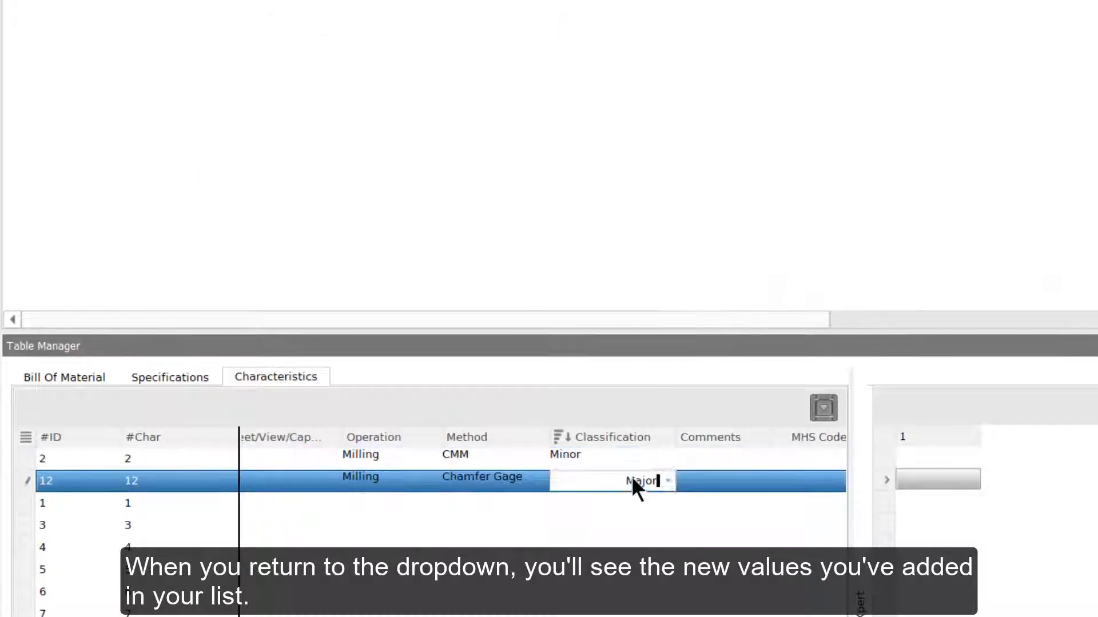
pyautogui.click(668, 481)
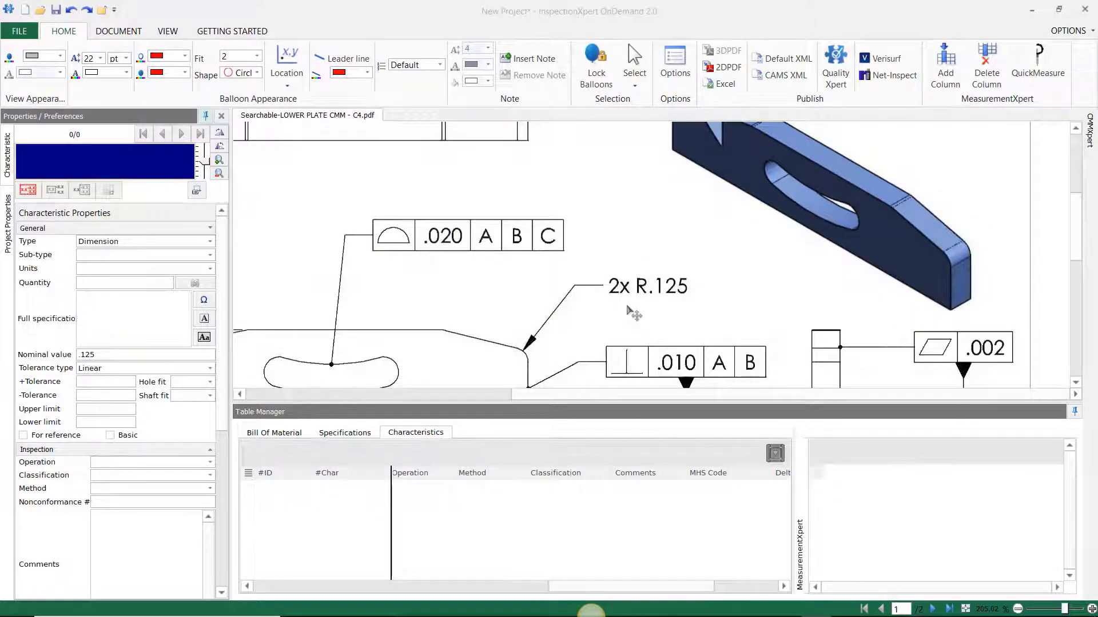
# Step: Capture the 2x R.125 callout on the drawing with OCR dimension extraction
pyautogui.rightClick(619, 306)
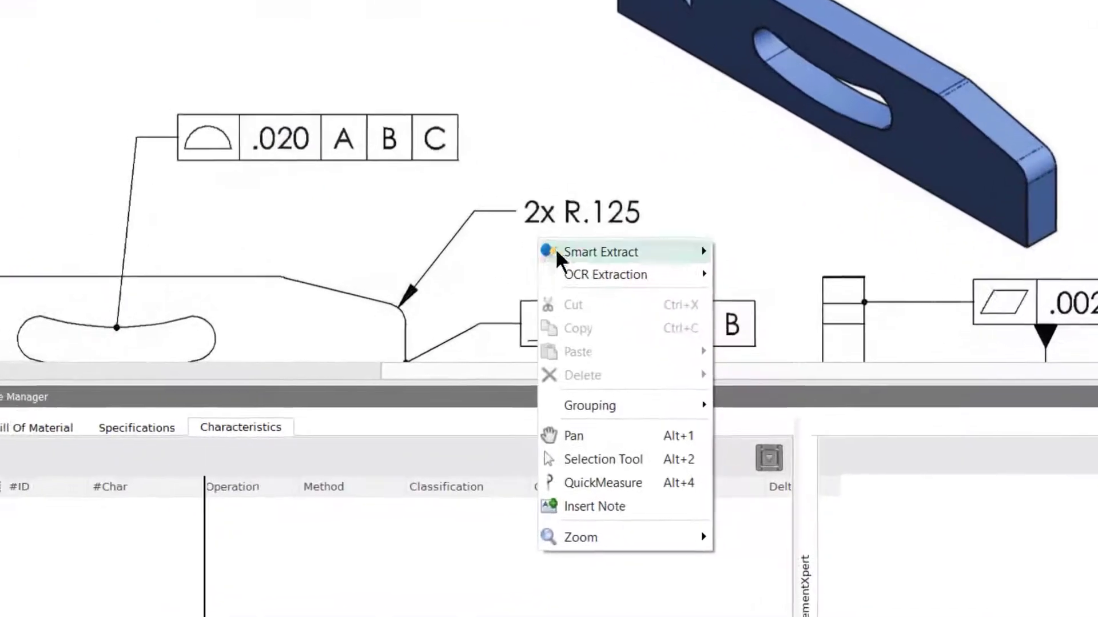
pyautogui.moveTo(650, 330)
pyautogui.click(737, 275)
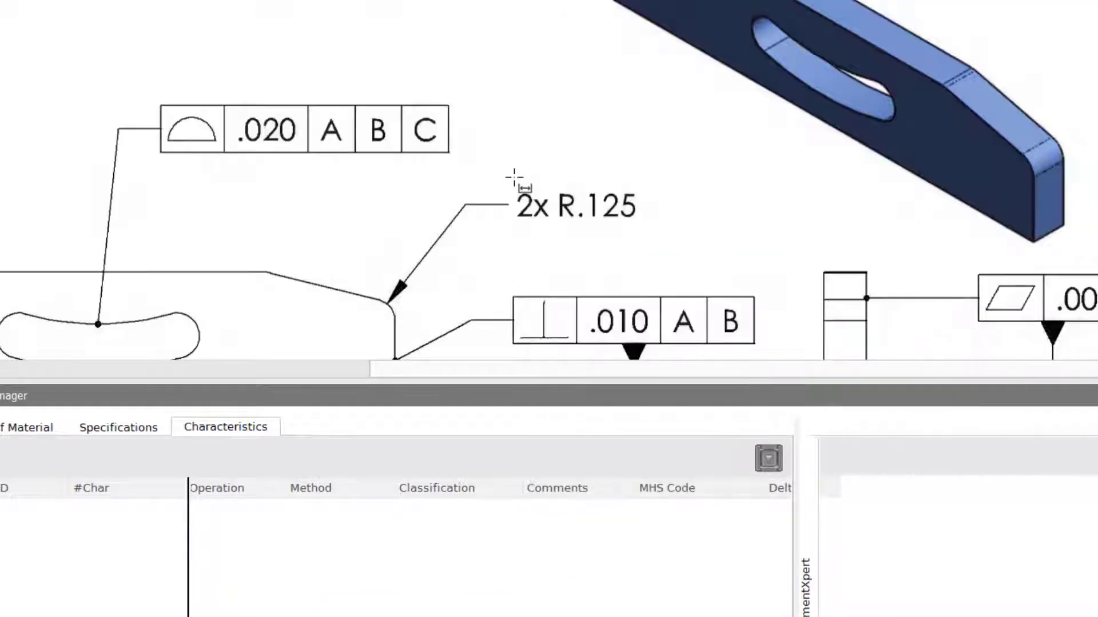
pyautogui.moveTo(516, 177); pyautogui.dragTo(639, 230)
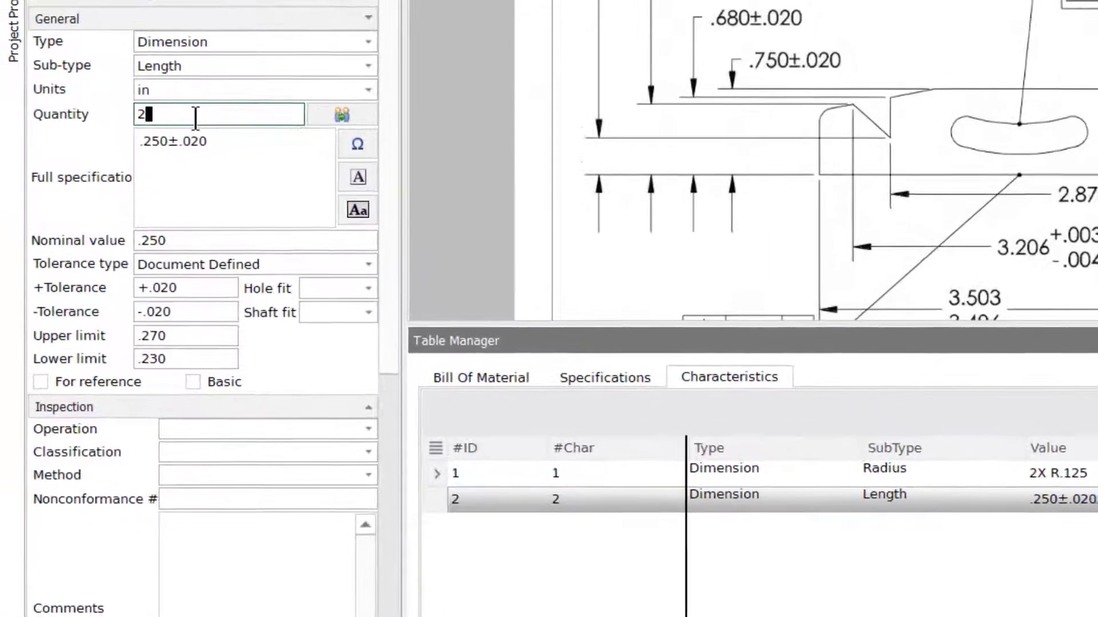
# Step: Use the quantity grouping option for the .250±.020 length characteristic with a quantity of 2
pyautogui.click(373, 116)
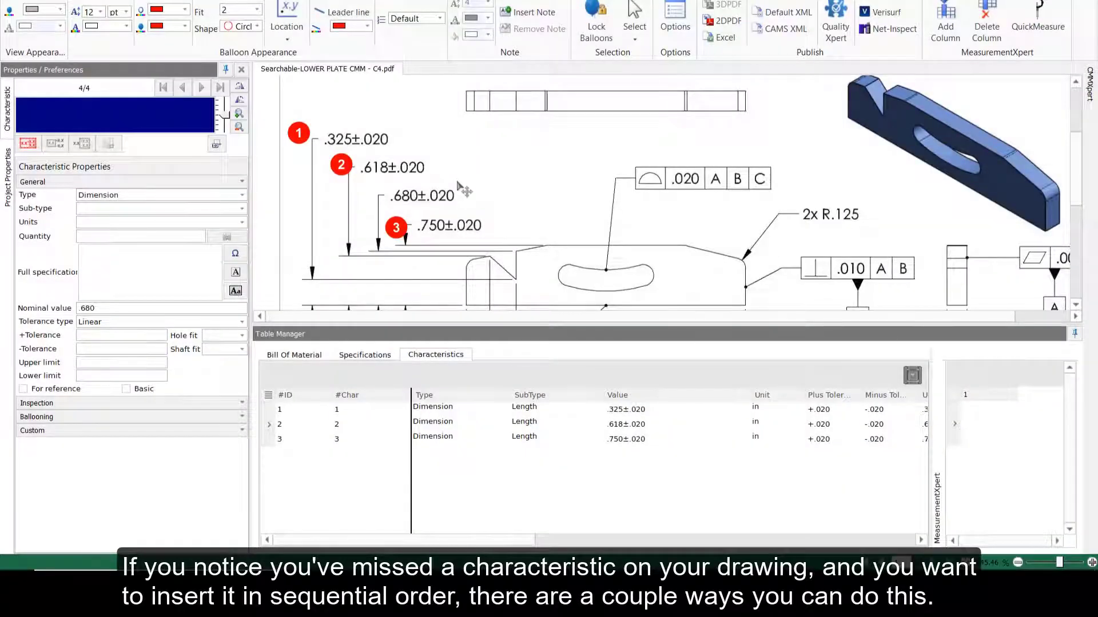
# Step: Balloon the missed .680±.020 dimension with OCR dimension extraction
pyautogui.rightClick(458, 186)
pyautogui.moveTo(496, 209)
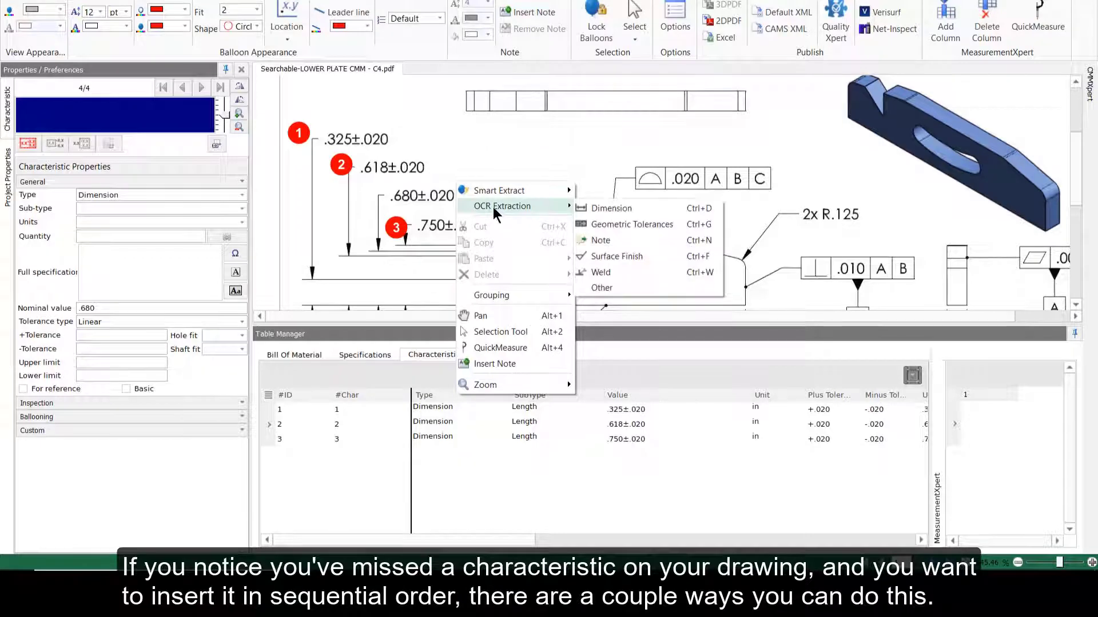
pyautogui.click(611, 209)
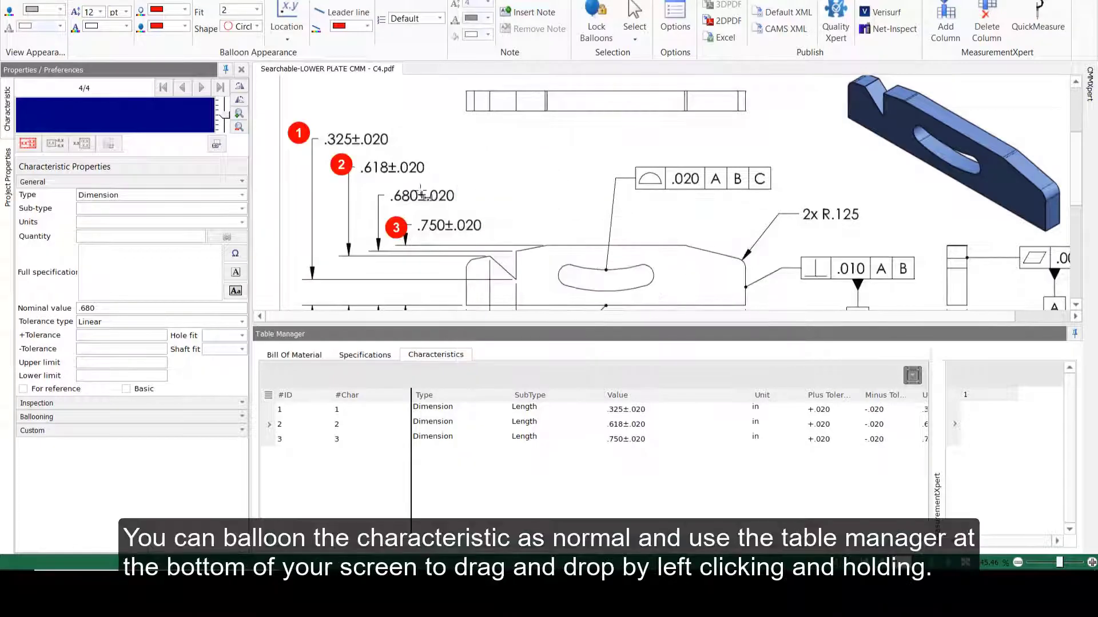
pyautogui.moveTo(387, 184); pyautogui.dragTo(462, 204)
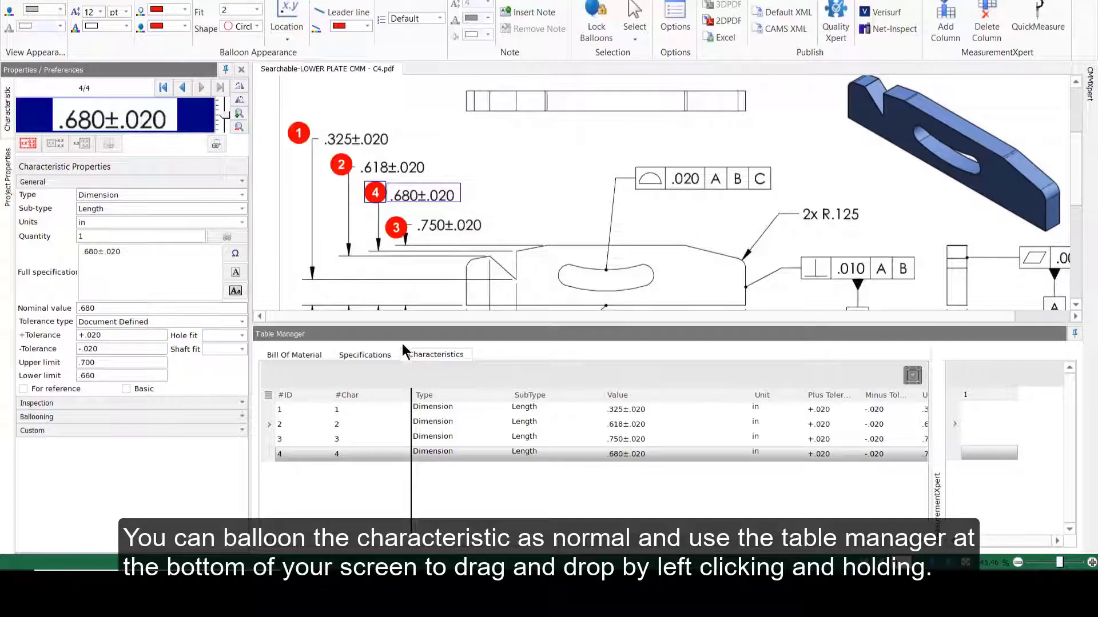
# Step: Move the .680±.020 characteristic up in the characteristics table, between the .618±.020 and .750±.020 rows
pyautogui.click(359, 454)
pyautogui.moveTo(359, 454); pyautogui.dragTo(367, 429)
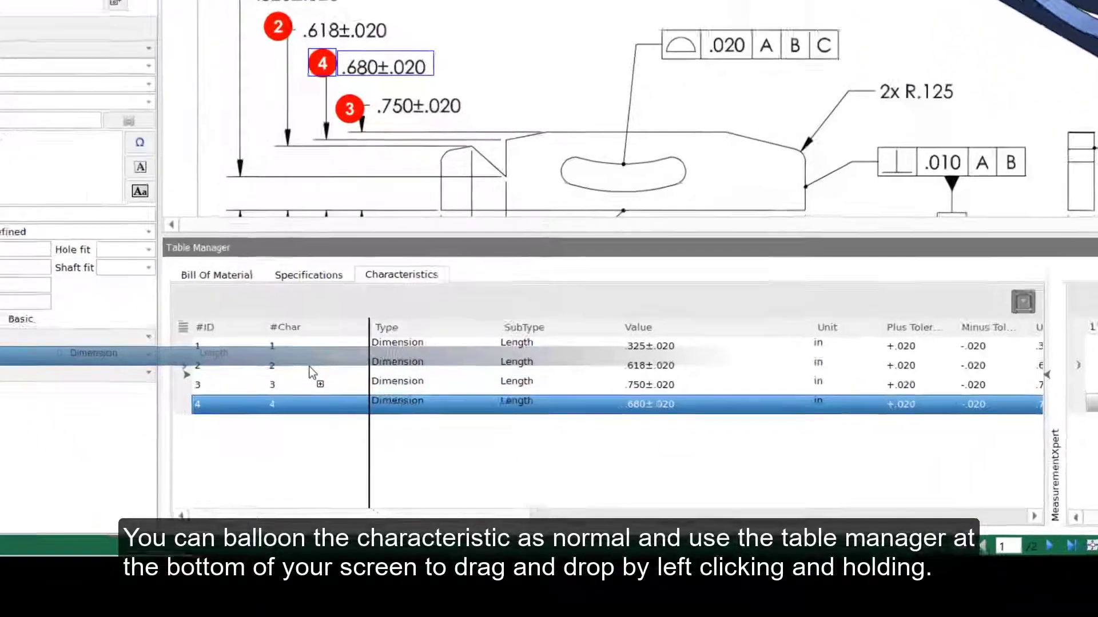
pyautogui.moveTo(311, 373); pyautogui.dragTo(311, 372)
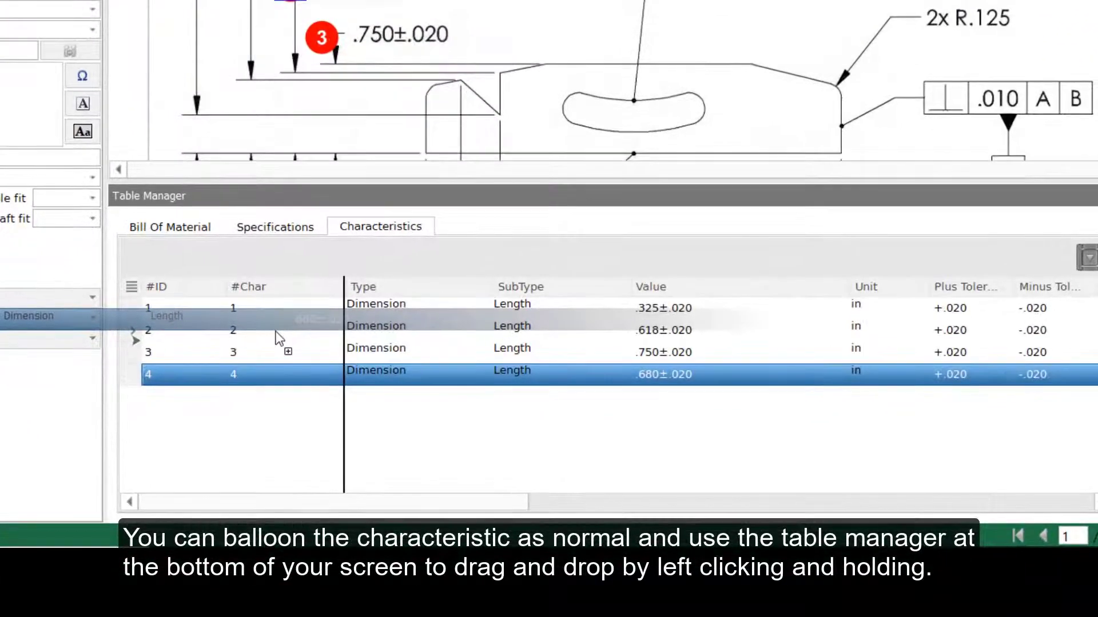
pyautogui.moveTo(279, 339); pyautogui.dragTo(277, 339)
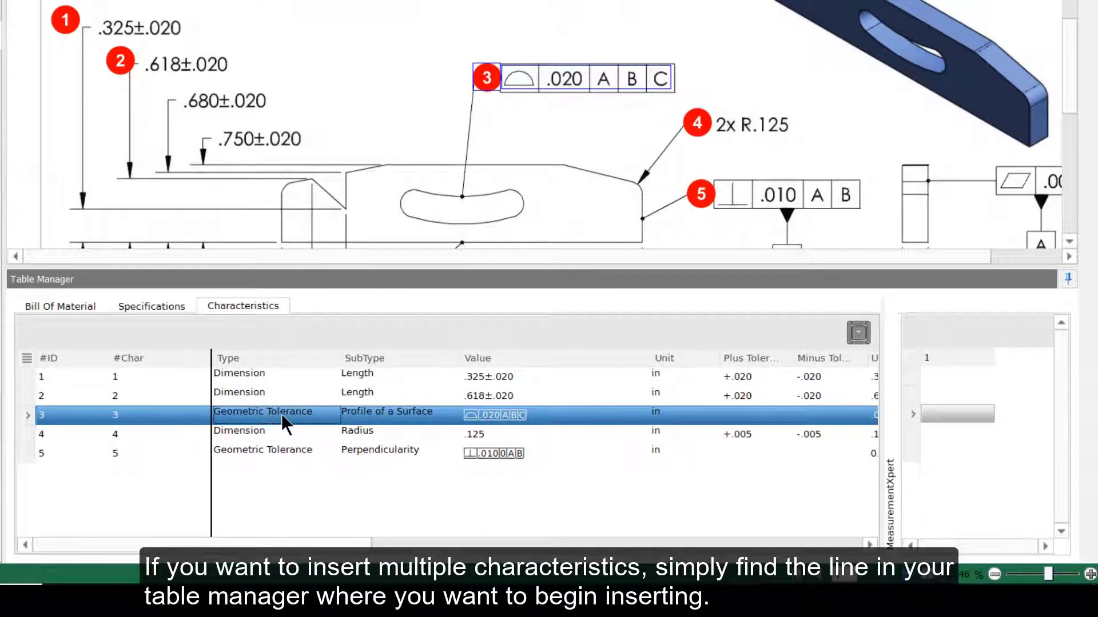
# Step: Start characteristic insertion at row 3, the profile of a surface tolerance, in the characteristics table
pyautogui.click(282, 414)
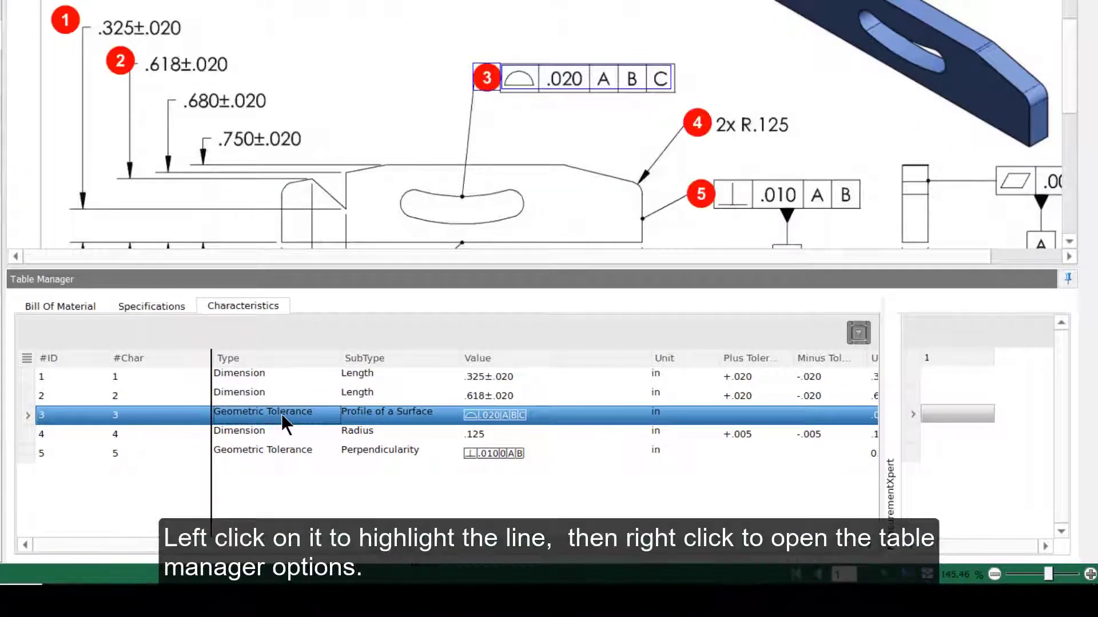
pyautogui.rightClick(281, 414)
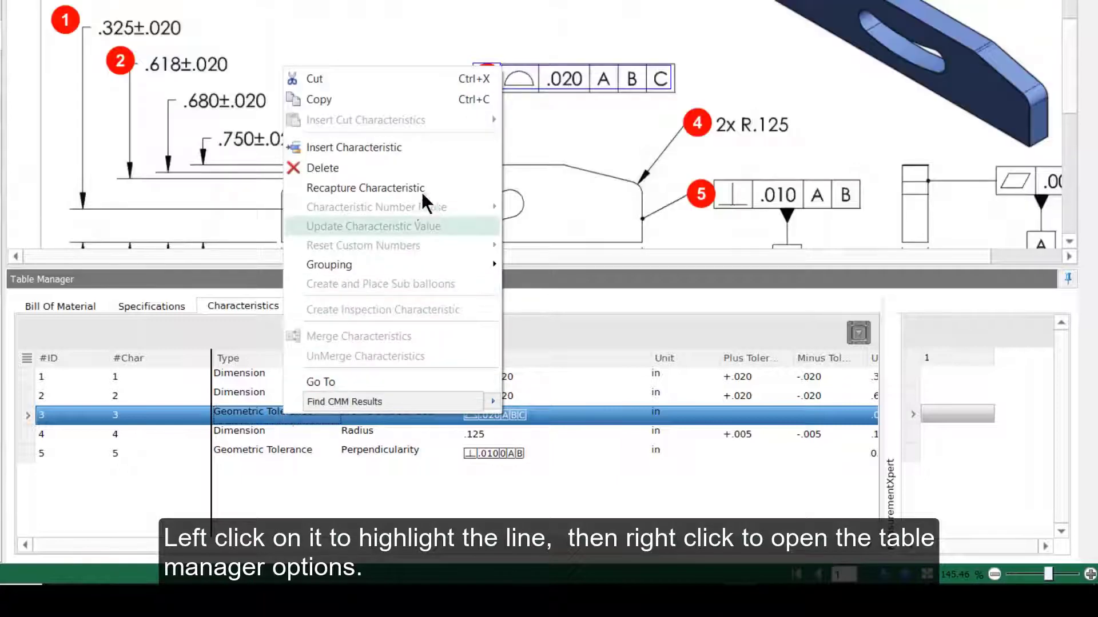
pyautogui.click(443, 147)
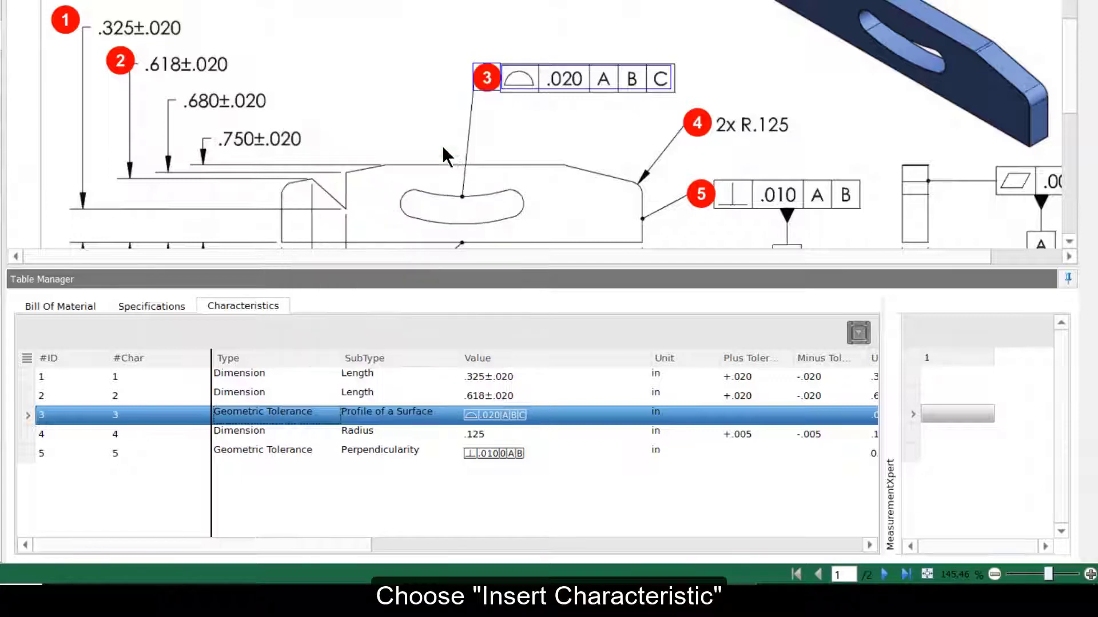
# Step: Insert the .680±.020 and .750±.020 dimensions as characteristics with OCR dimension extraction
pyautogui.rightClick(282, 90)
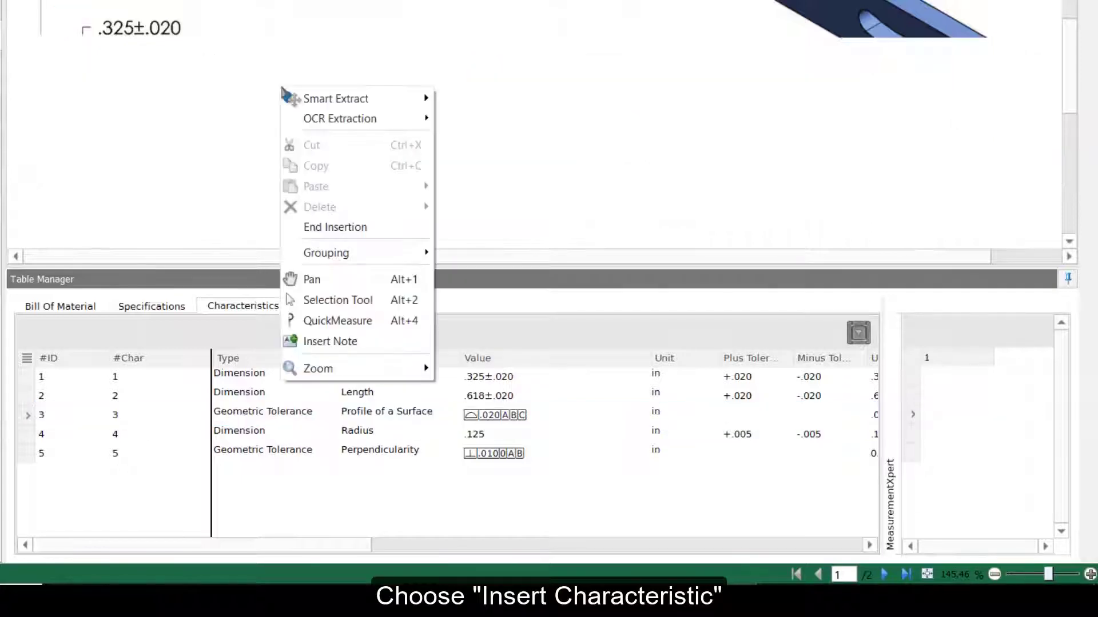
pyautogui.moveTo(342, 123)
pyautogui.click(451, 120)
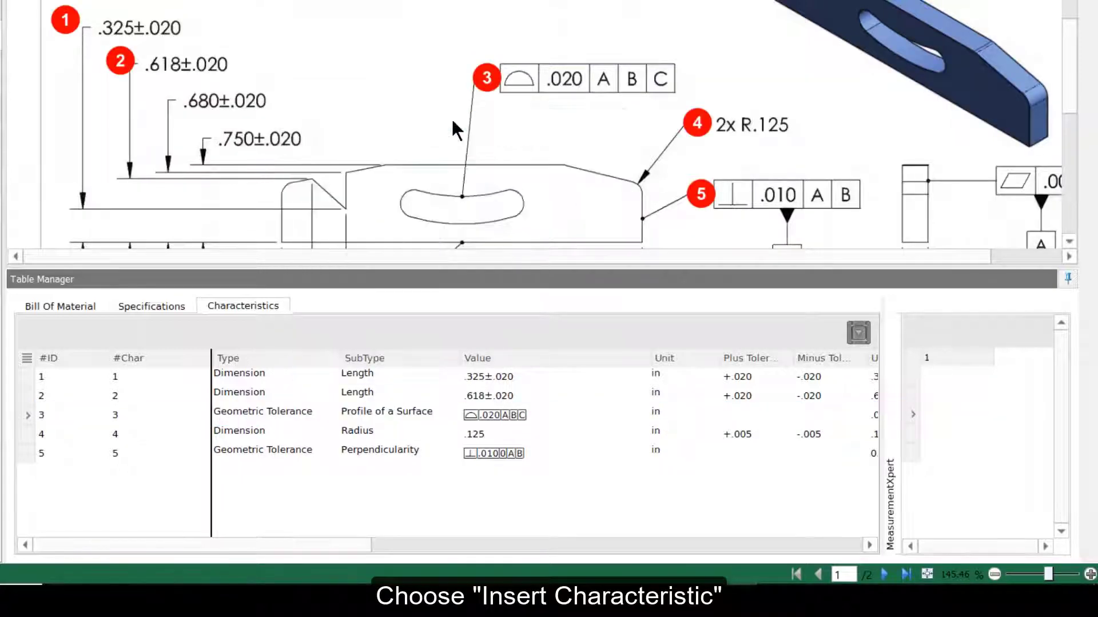
pyautogui.moveTo(180, 87); pyautogui.dragTo(271, 110)
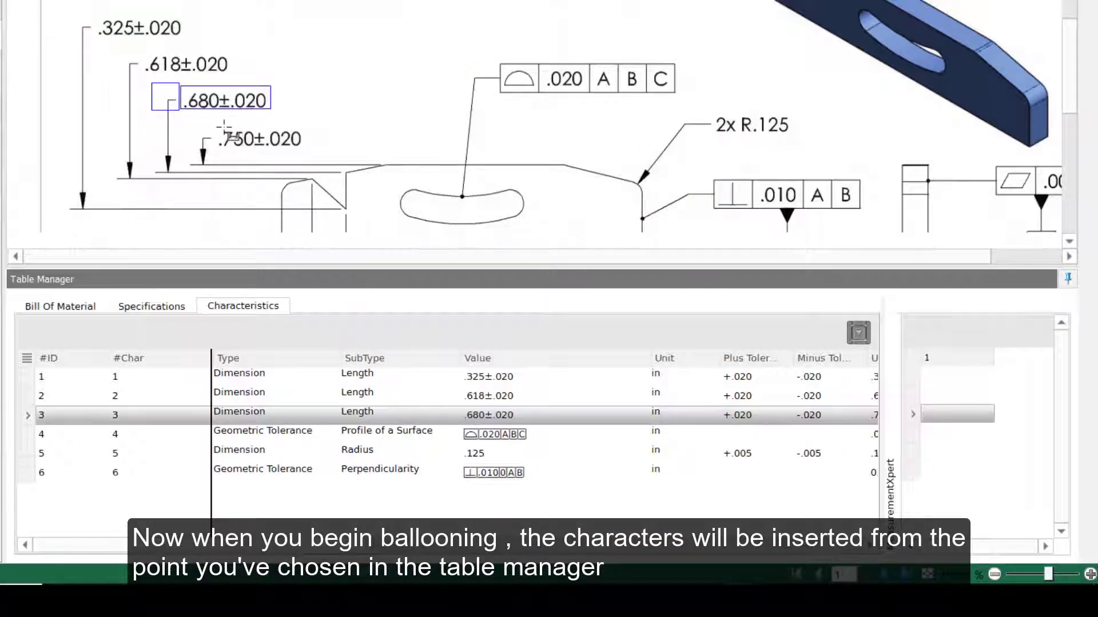
pyautogui.moveTo(215, 124); pyautogui.dragTo(313, 150)
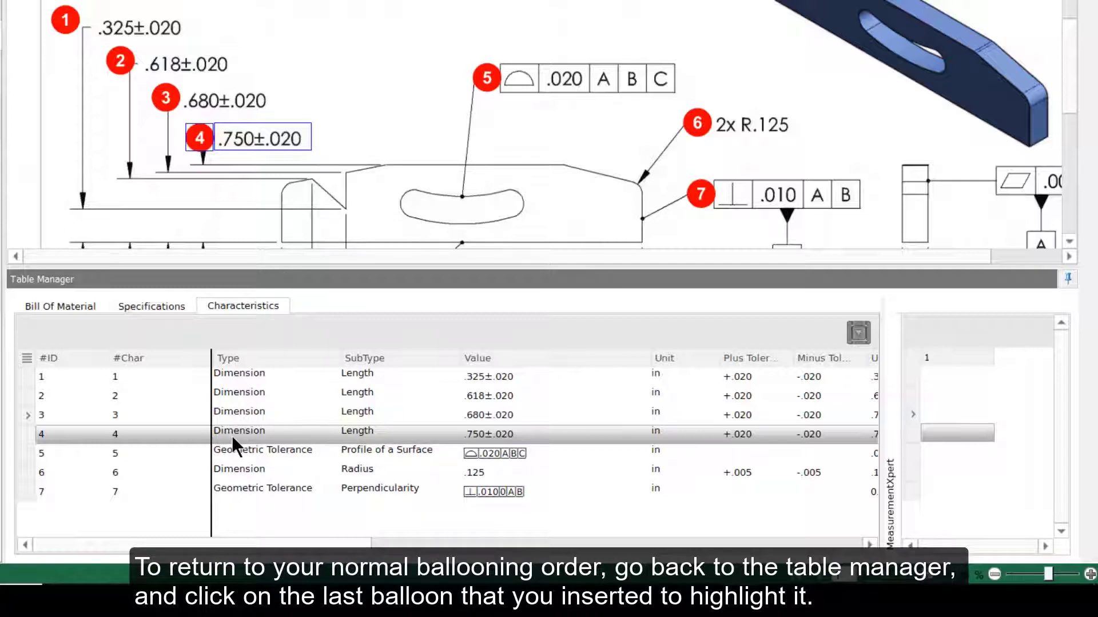
# Step: End the insertion at characteristic 7, the perpendicularity tolerance, to return to the normal ballooning order
pyautogui.click(234, 489)
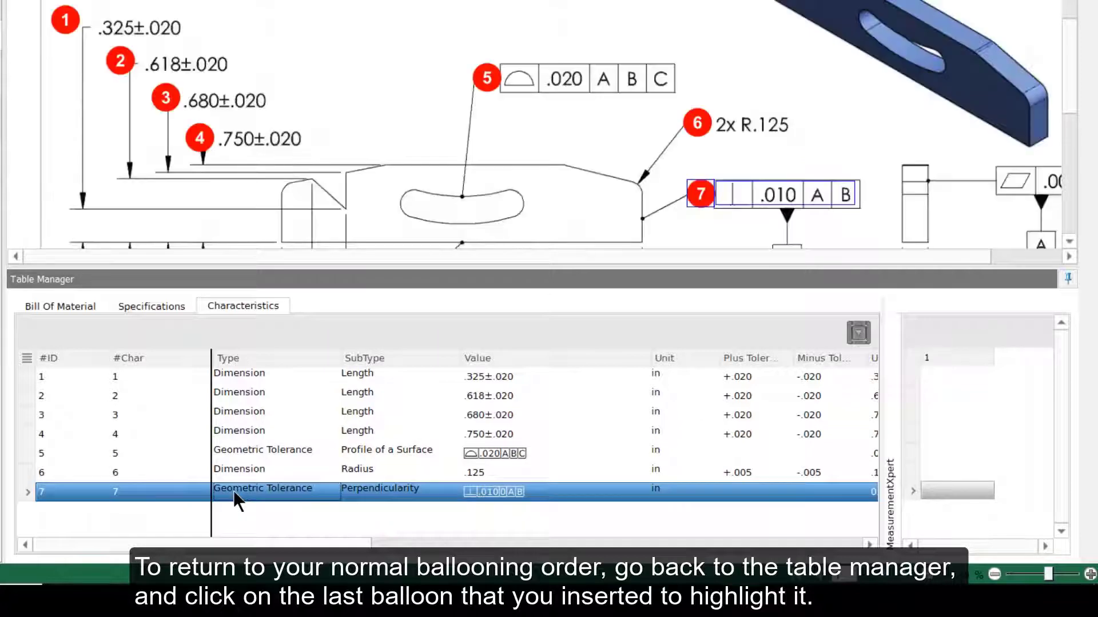
pyautogui.rightClick(233, 491)
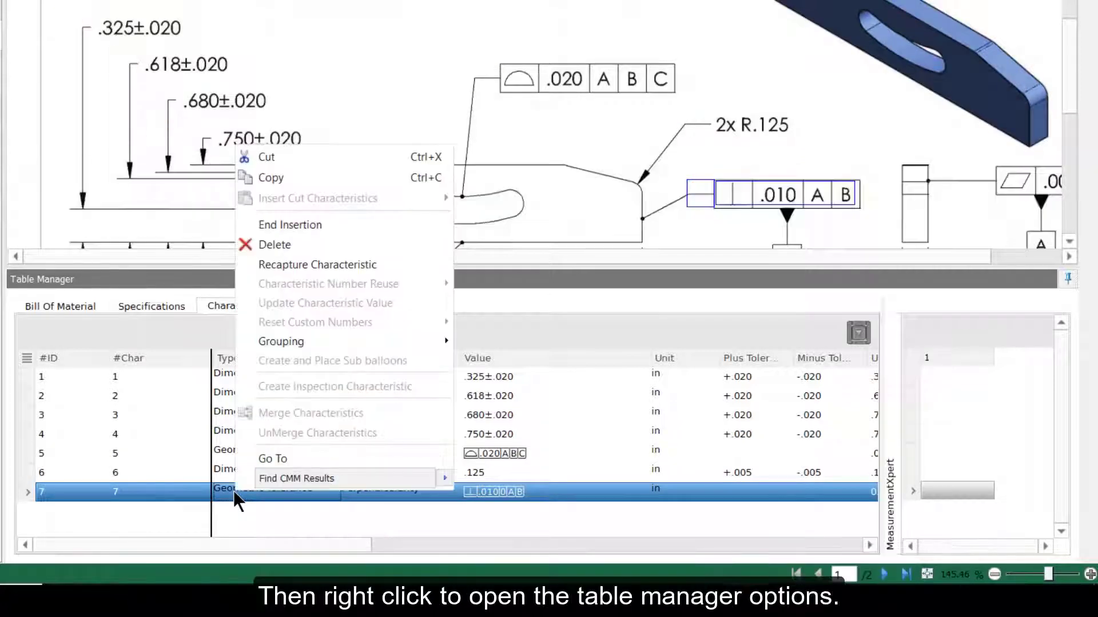
pyautogui.click(325, 224)
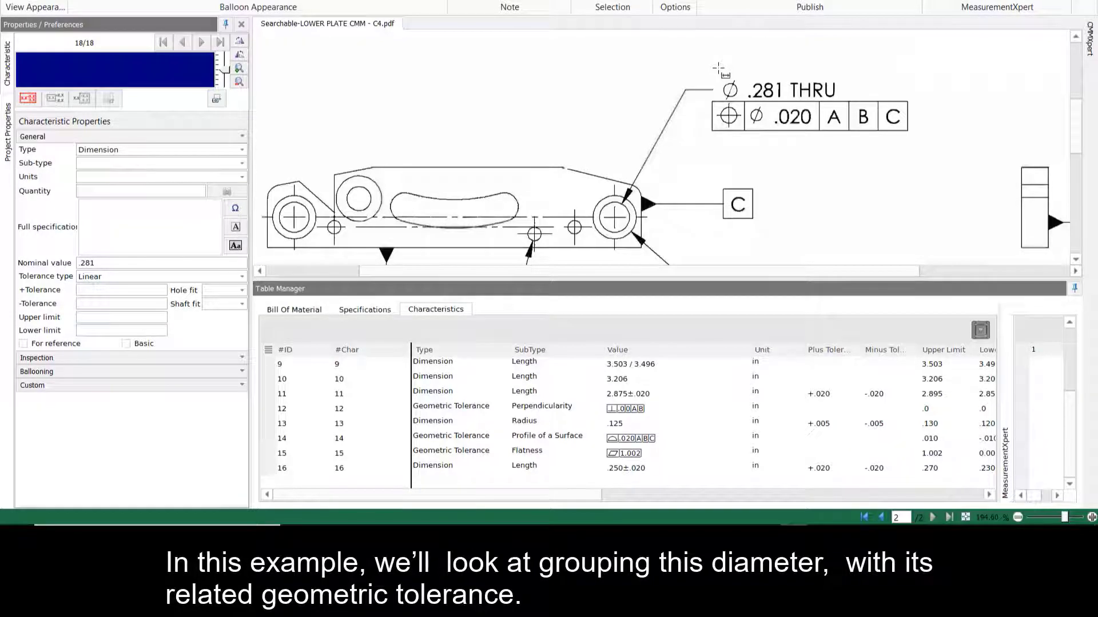
# Step: Capture the Ø .281 THRU diameter as a dimension and its Ø .020 A B C position frame with OCR geometric tolerance extraction
pyautogui.moveTo(718, 68); pyautogui.dragTo(845, 98)
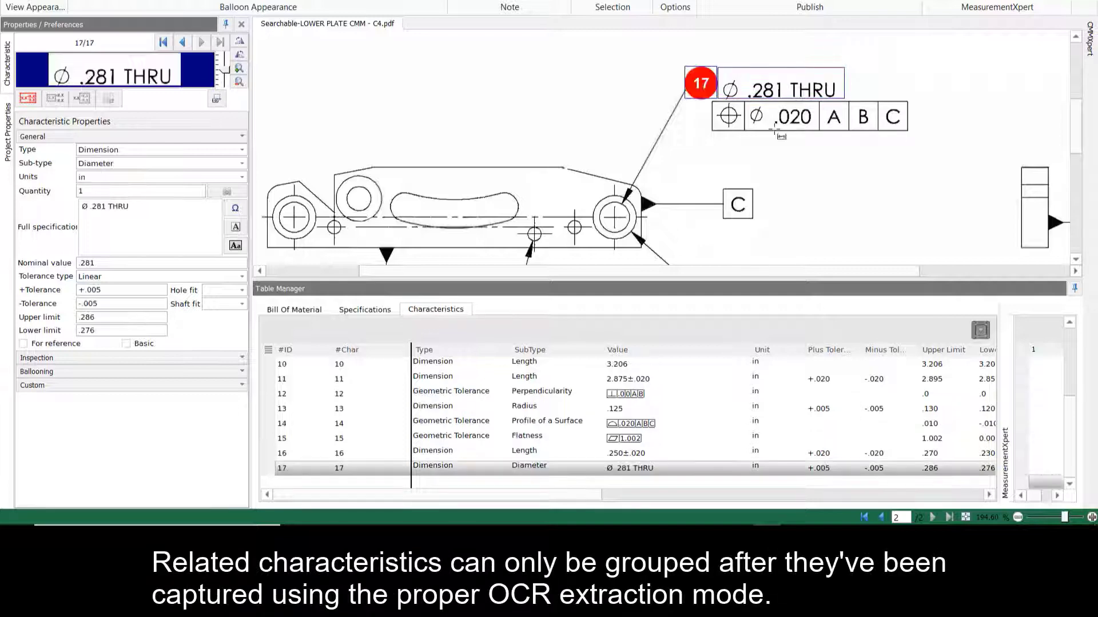
pyautogui.rightClick(714, 150)
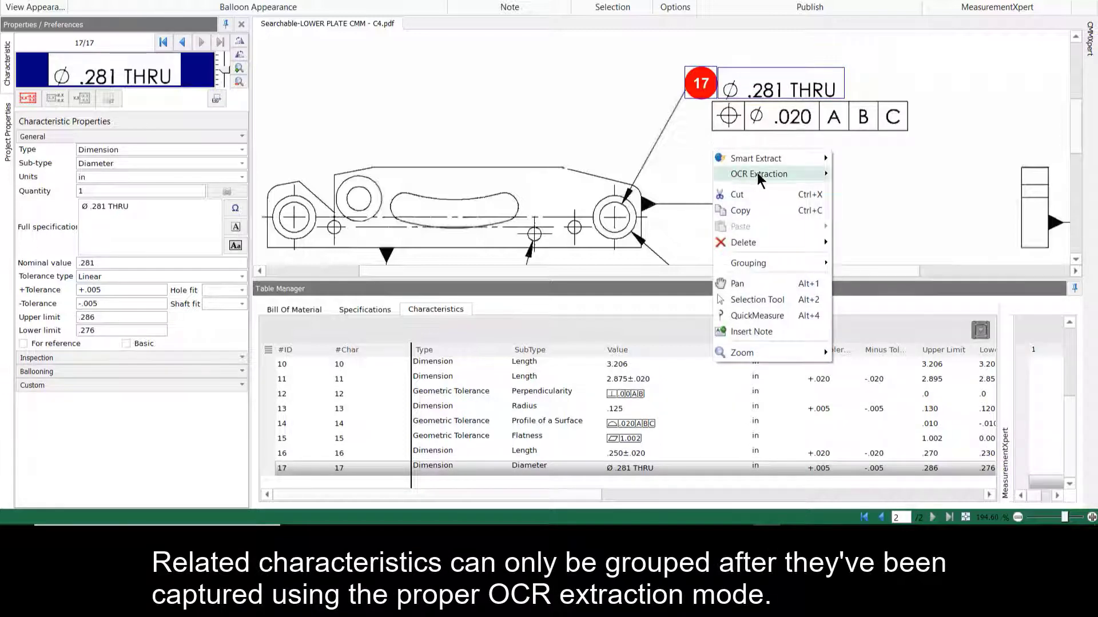
pyautogui.moveTo(768, 177)
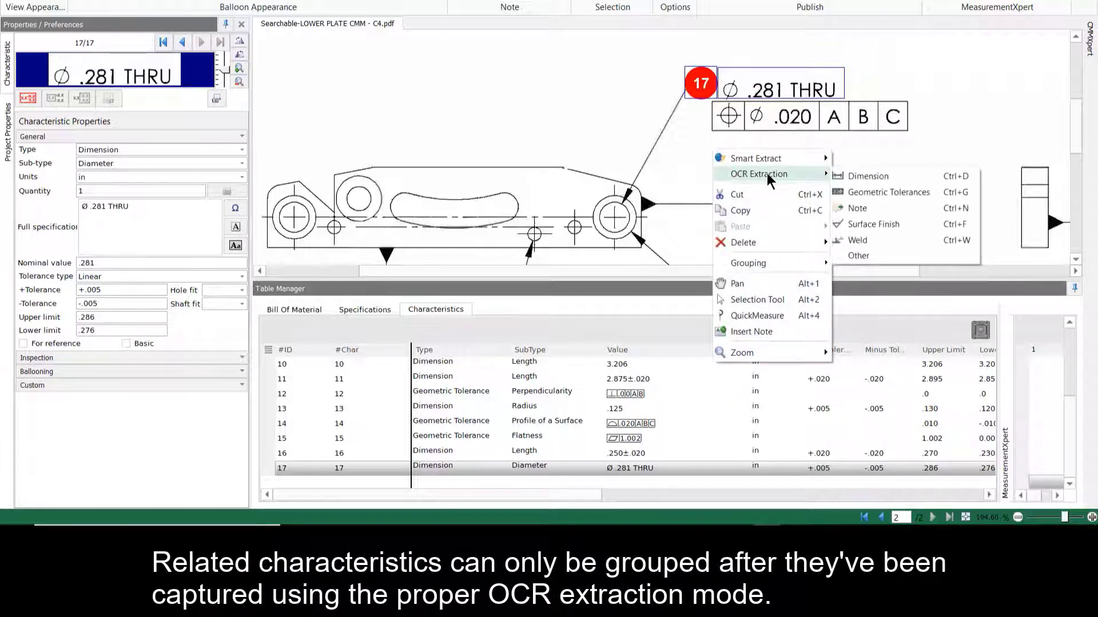
pyautogui.click(873, 195)
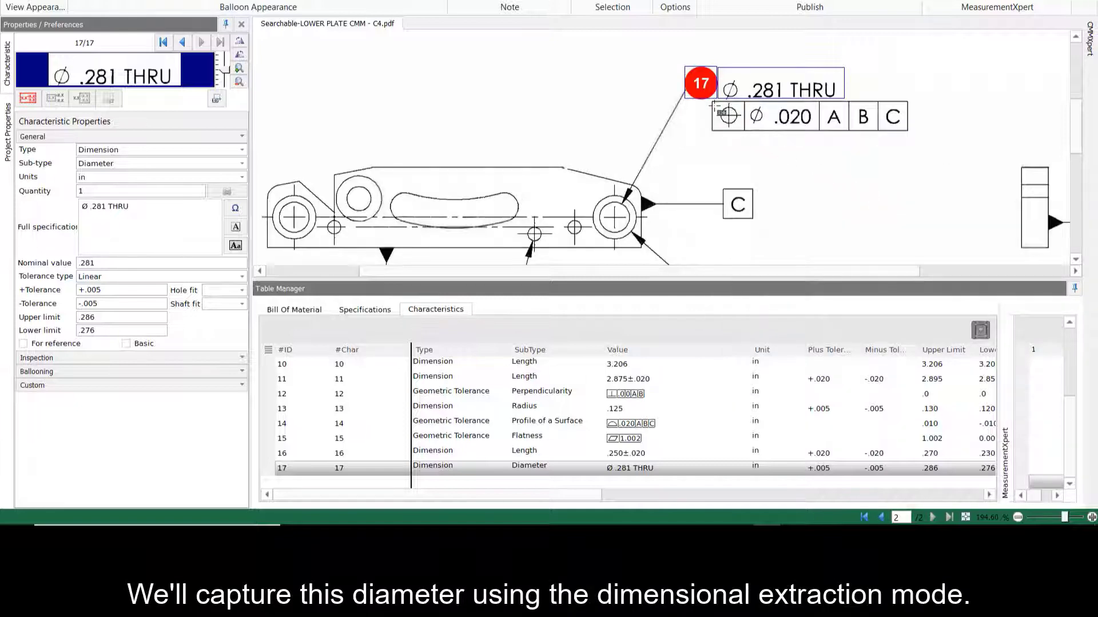
pyautogui.moveTo(713, 102); pyautogui.dragTo(907, 129)
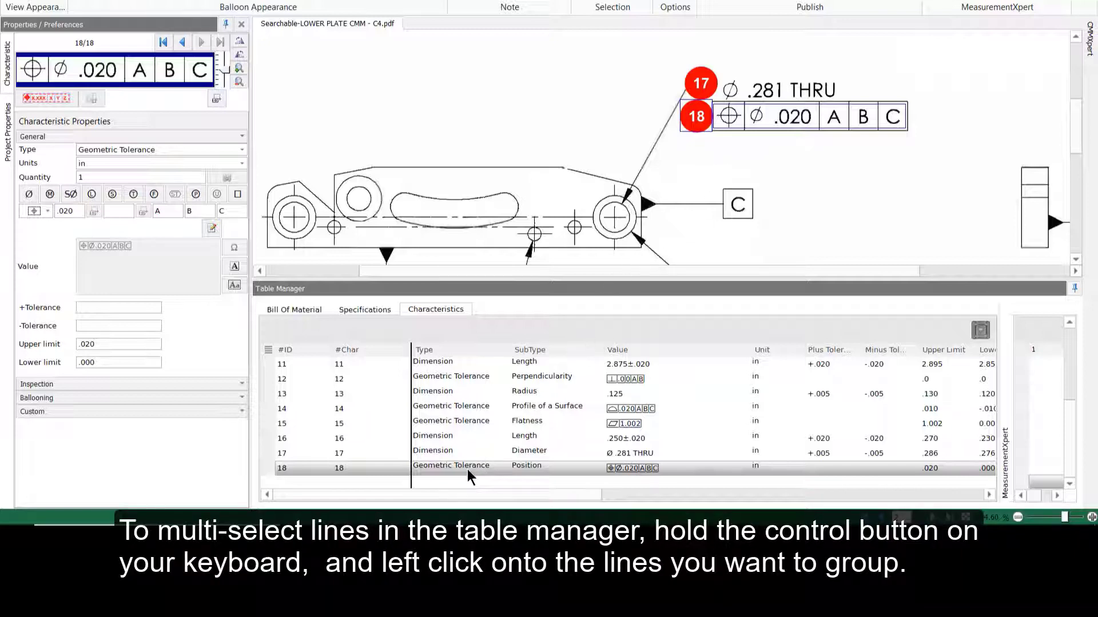
# Step: Group the Ø .281 THRU diameter and its position tolerance in the characteristics table using sub-balloons
pyautogui.click(448, 467)
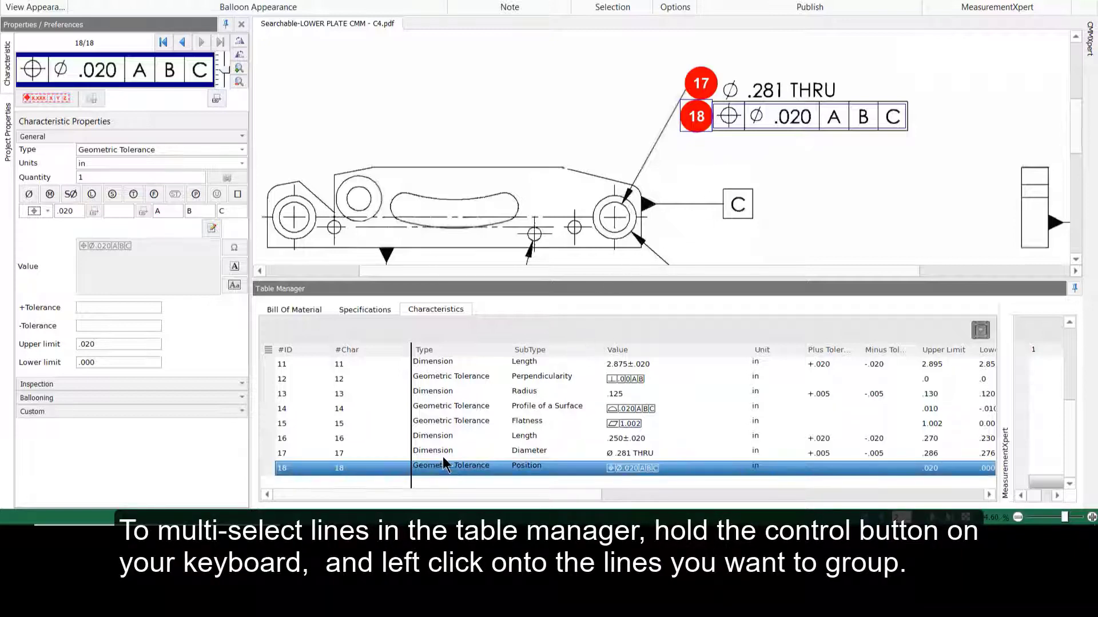
pyautogui.keyDown('ctrl'); pyautogui.click(440, 452); pyautogui.keyUp('ctrl')
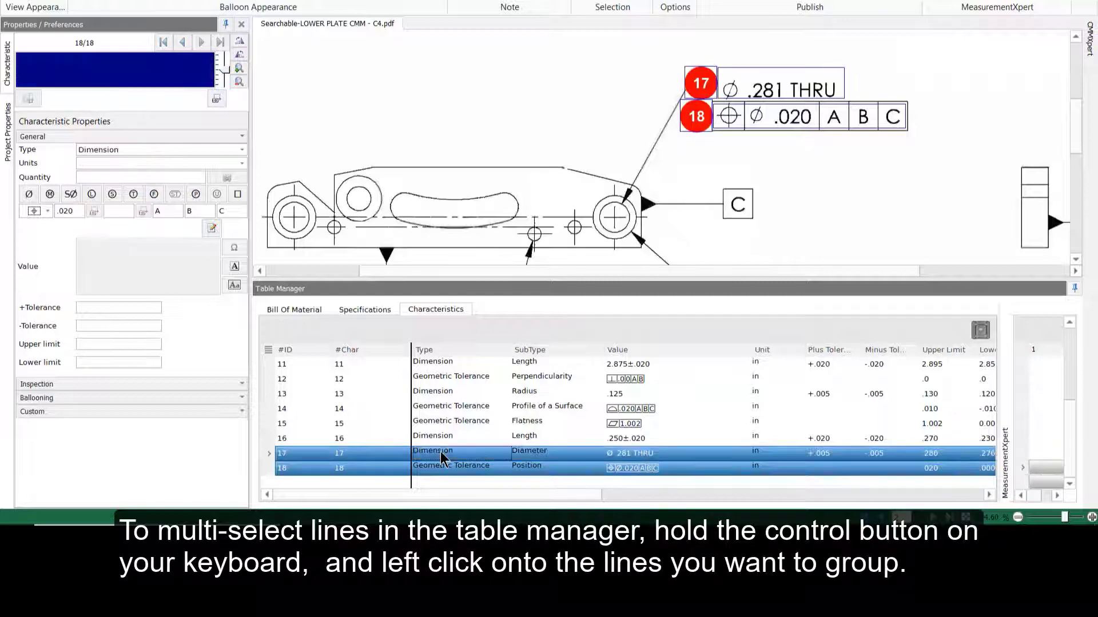
pyautogui.rightClick(487, 457)
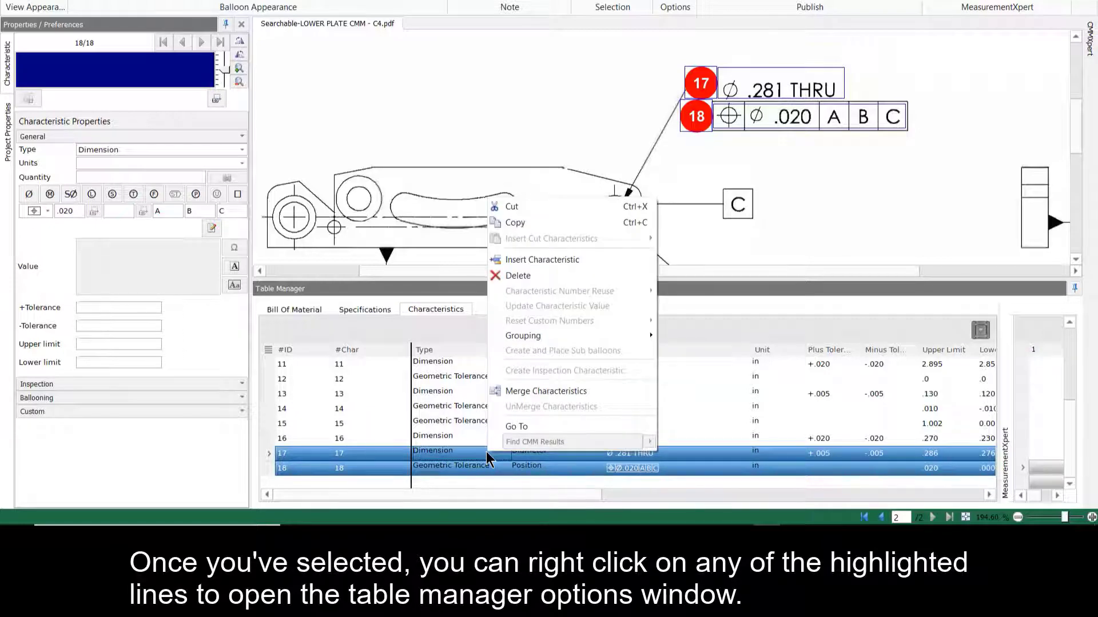
pyautogui.moveTo(615, 337)
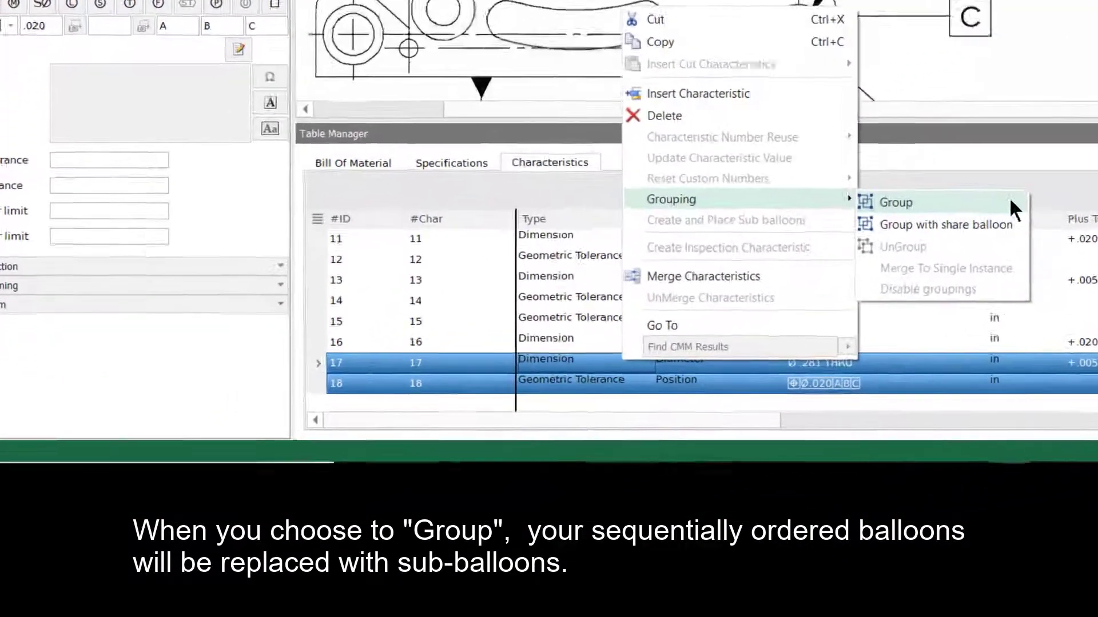
pyautogui.click(783, 293)
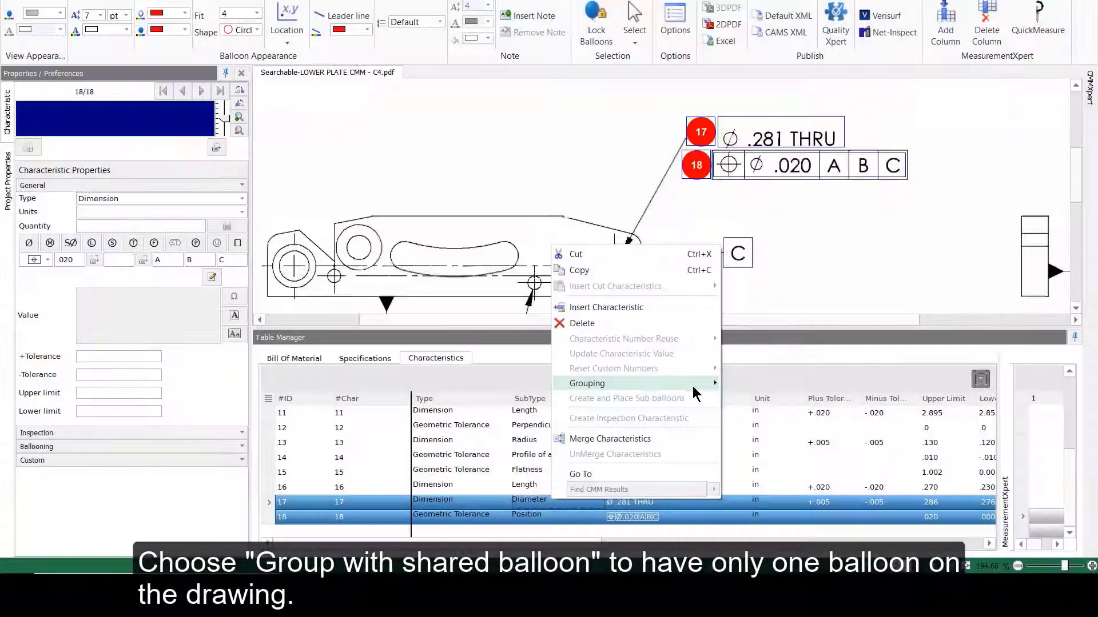
# Step: Group the selected diameter and position tolerance characteristics under one shared balloon
pyautogui.moveTo(693, 384)
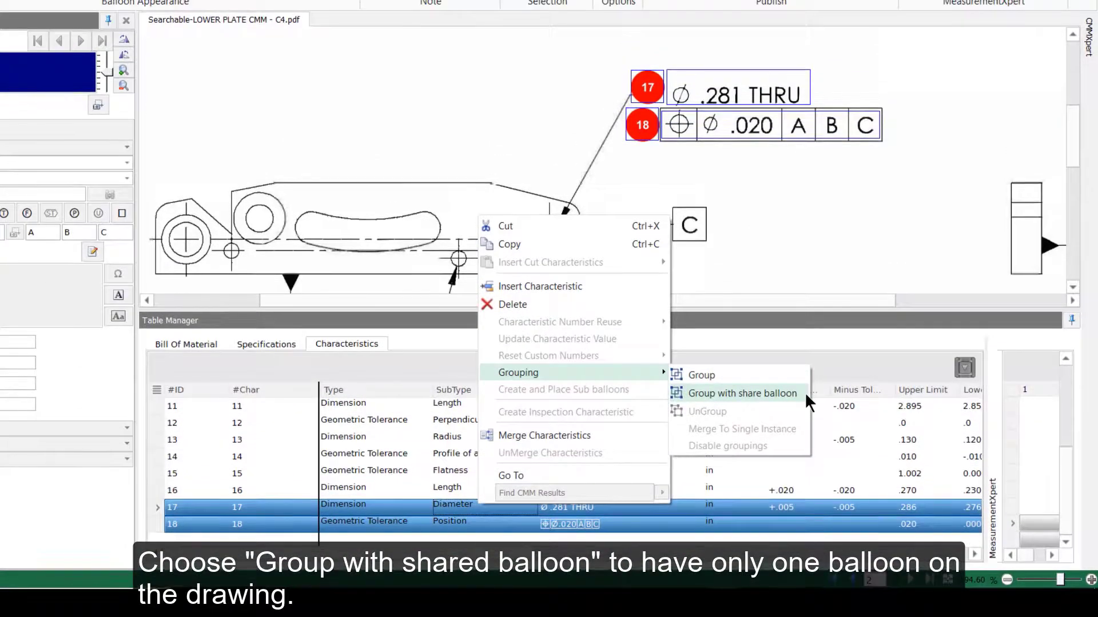
pyautogui.click(805, 393)
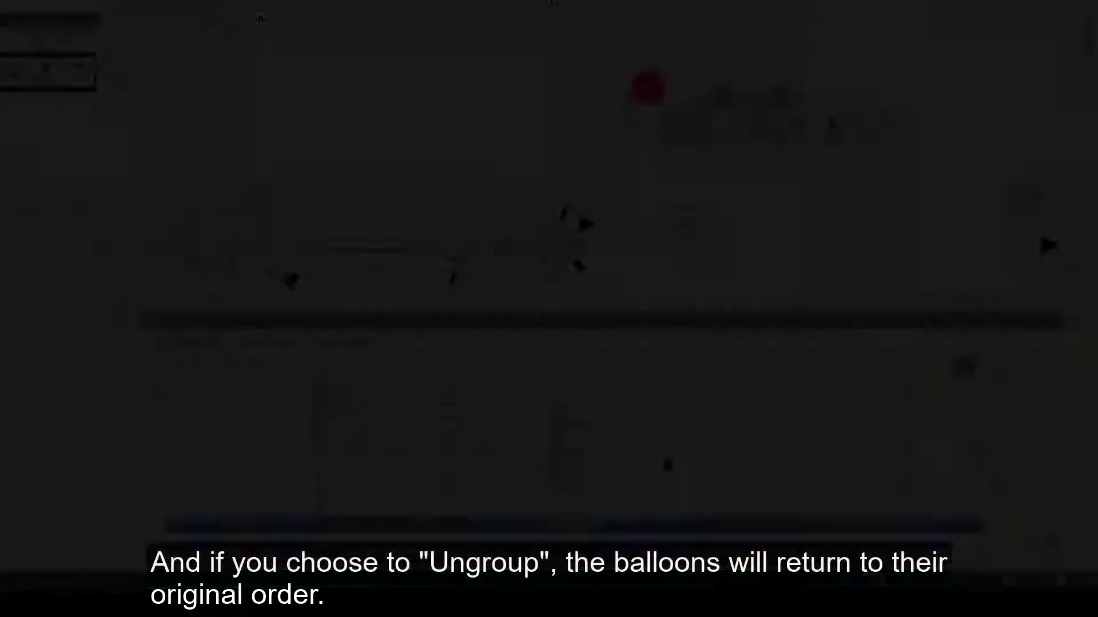
# Step: Ungroup the Ø .281 THRU diameter and its position tolerance
pyautogui.click(454, 507)
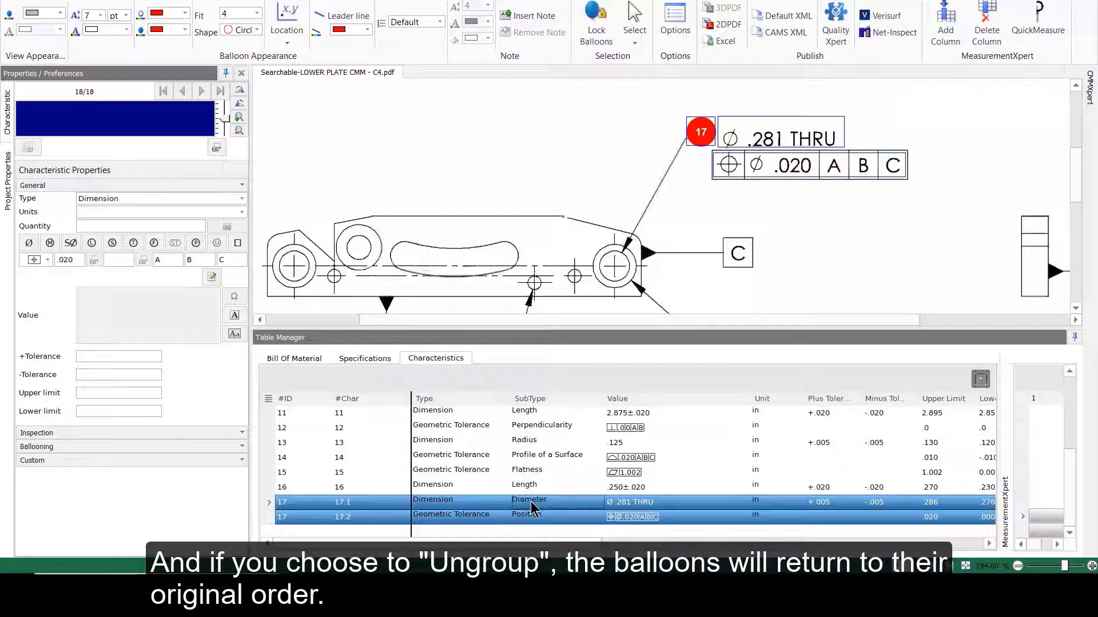
pyautogui.rightClick(531, 502)
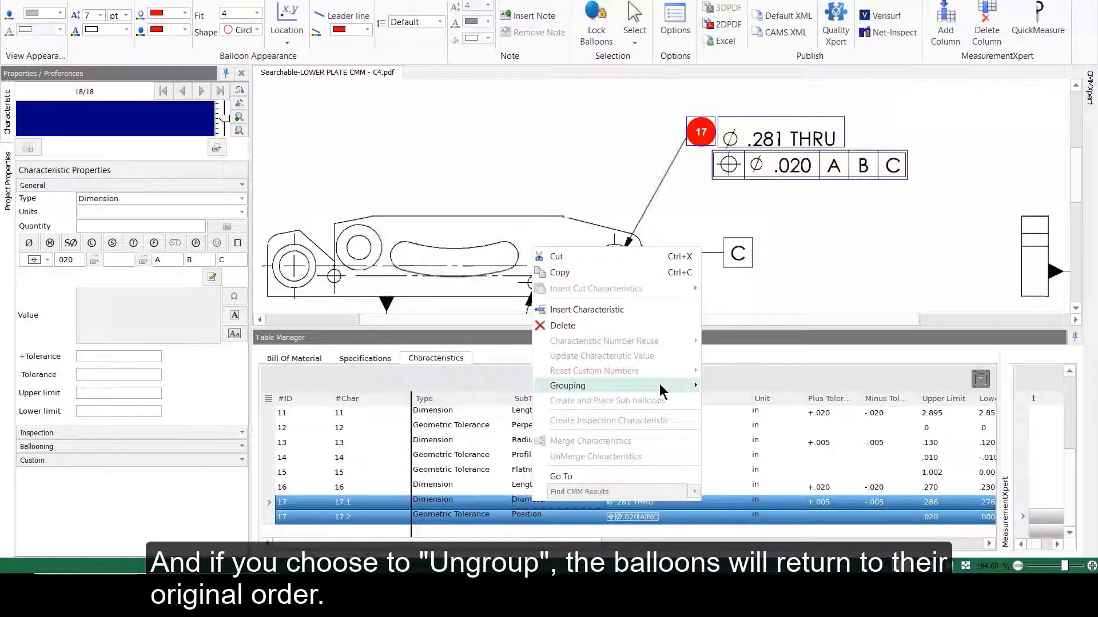
pyautogui.moveTo(660, 383)
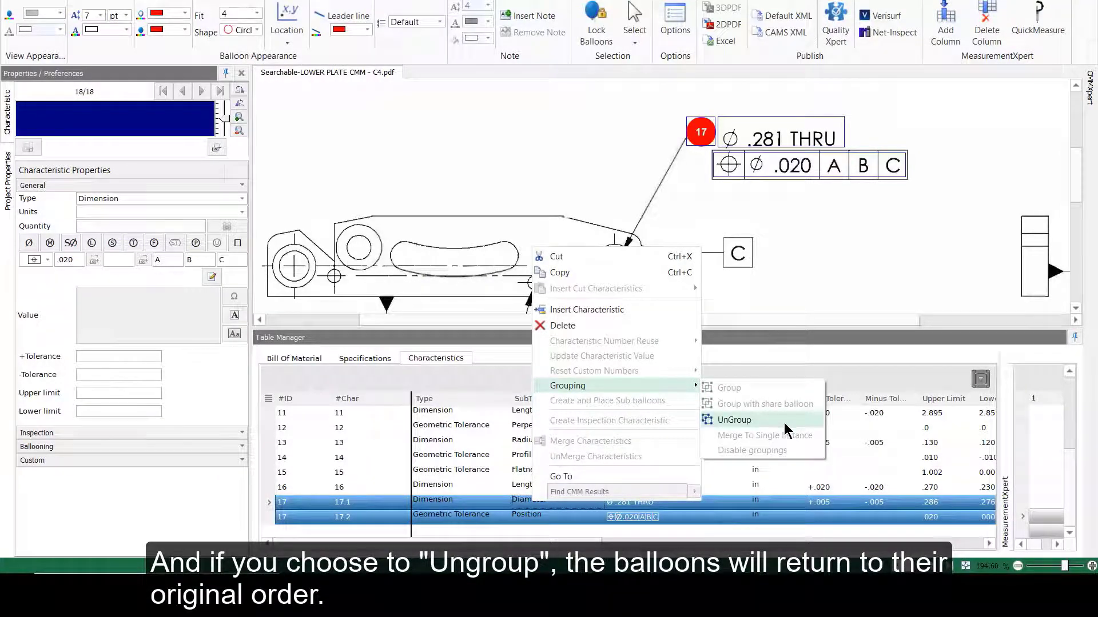
pyautogui.click(743, 420)
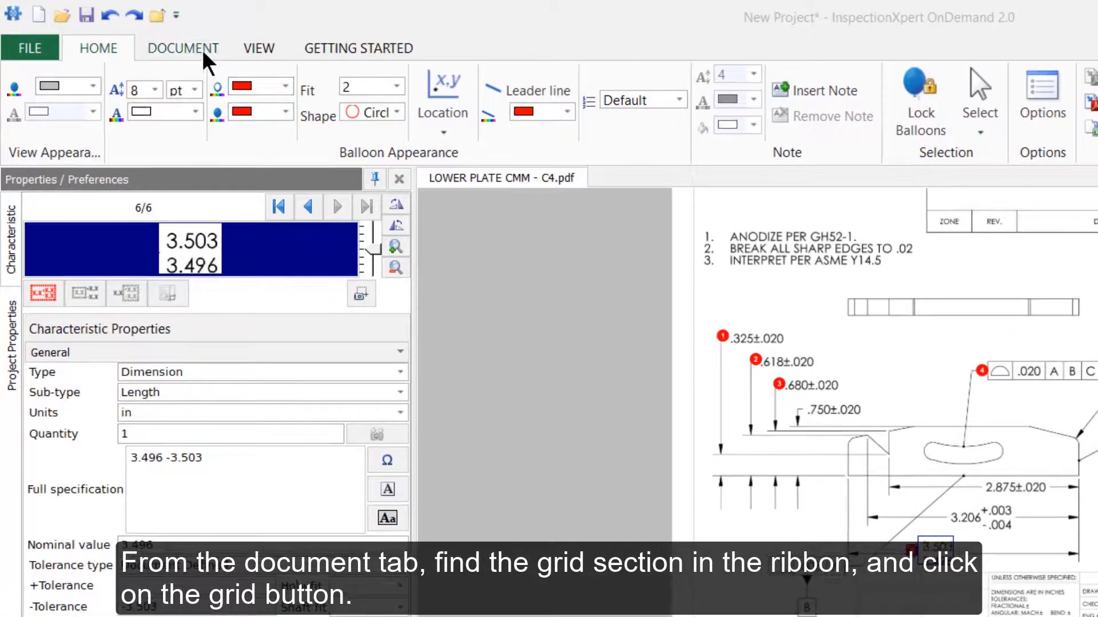
# Step: Add a grid to the LOWER PLATE drawing, unlock its gridlines, and shift the grid's left edge slightly inward to match the drawing
pyautogui.click(201, 50)
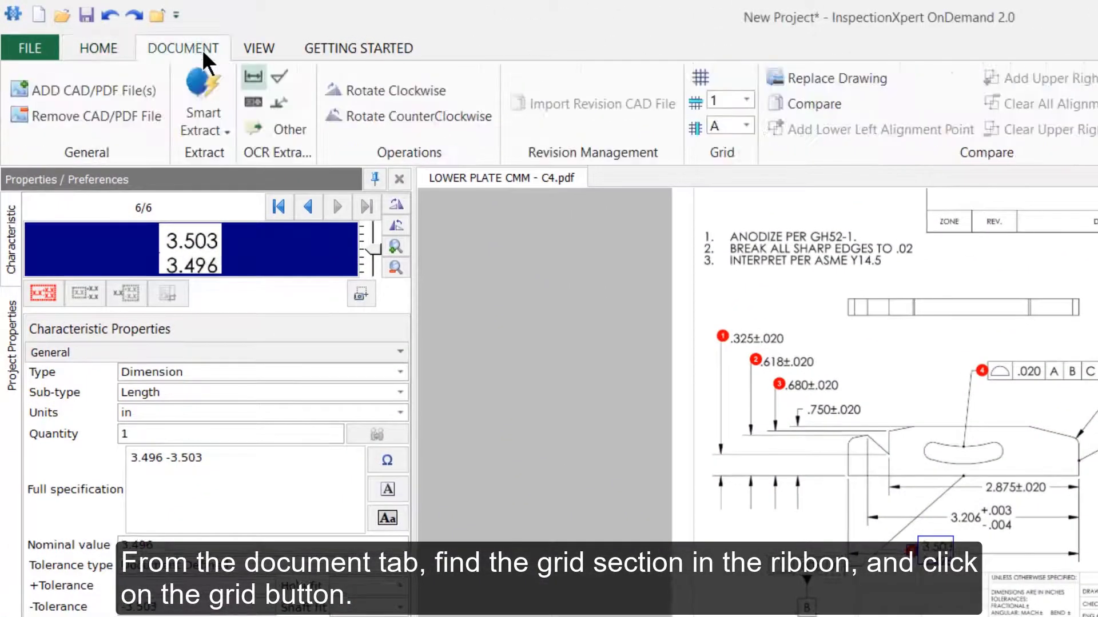
pyautogui.click(700, 76)
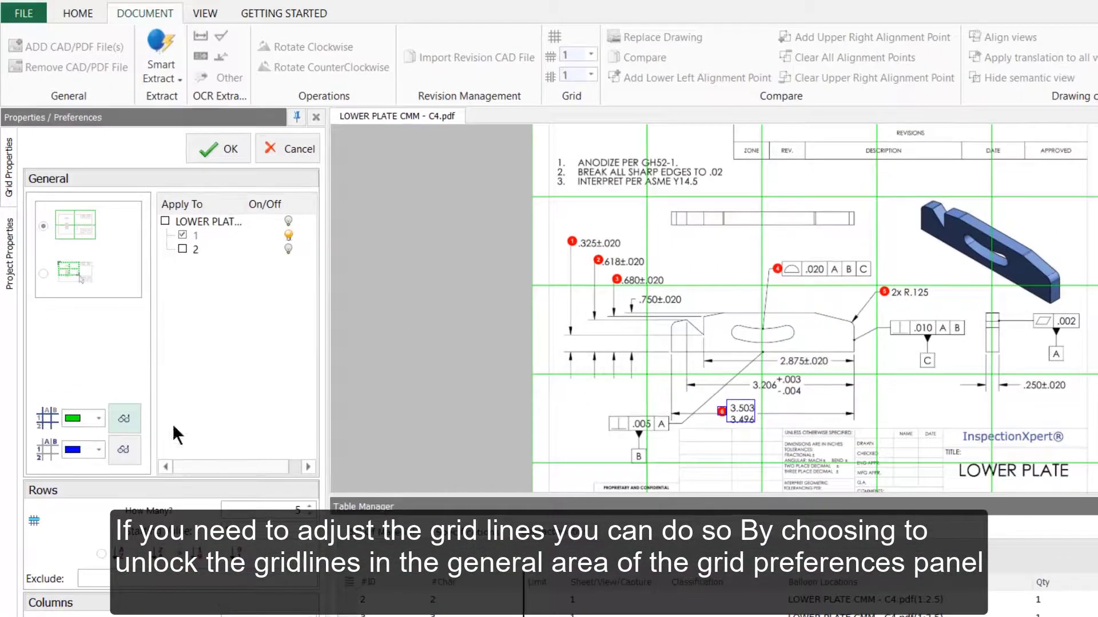
pyautogui.click(43, 273)
pyautogui.moveTo(532, 439)
pyautogui.mouseDown()
pyautogui.moveTo(600, 441)
pyautogui.moveTo(534, 439)
pyautogui.mouseUp()
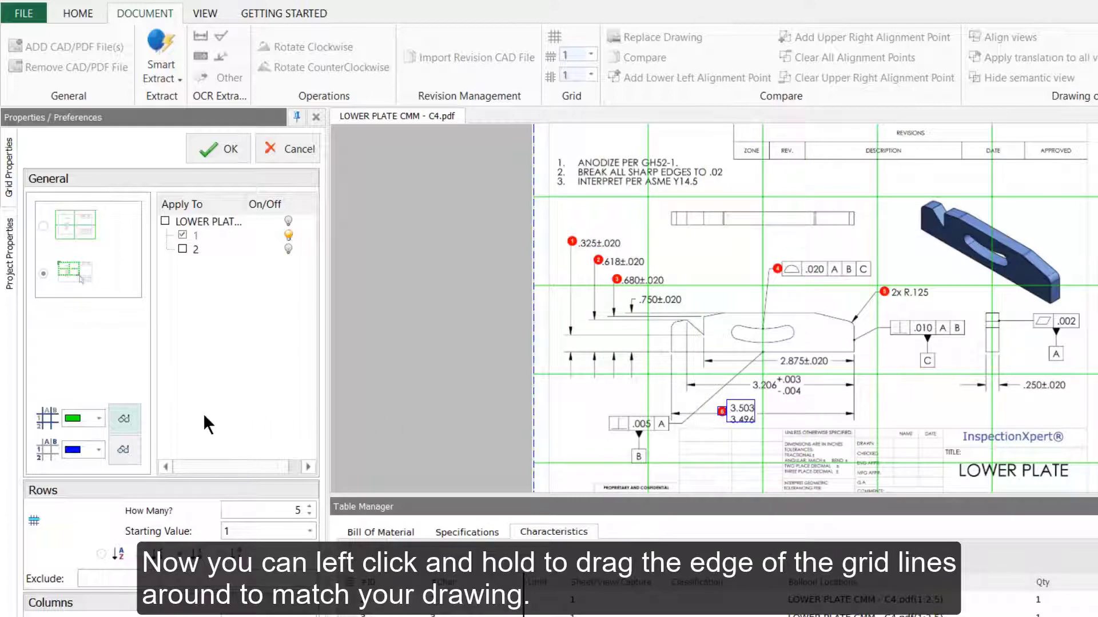
# Step: Make the green gridlines invisible and accept the grid settings
pyautogui.click(127, 423)
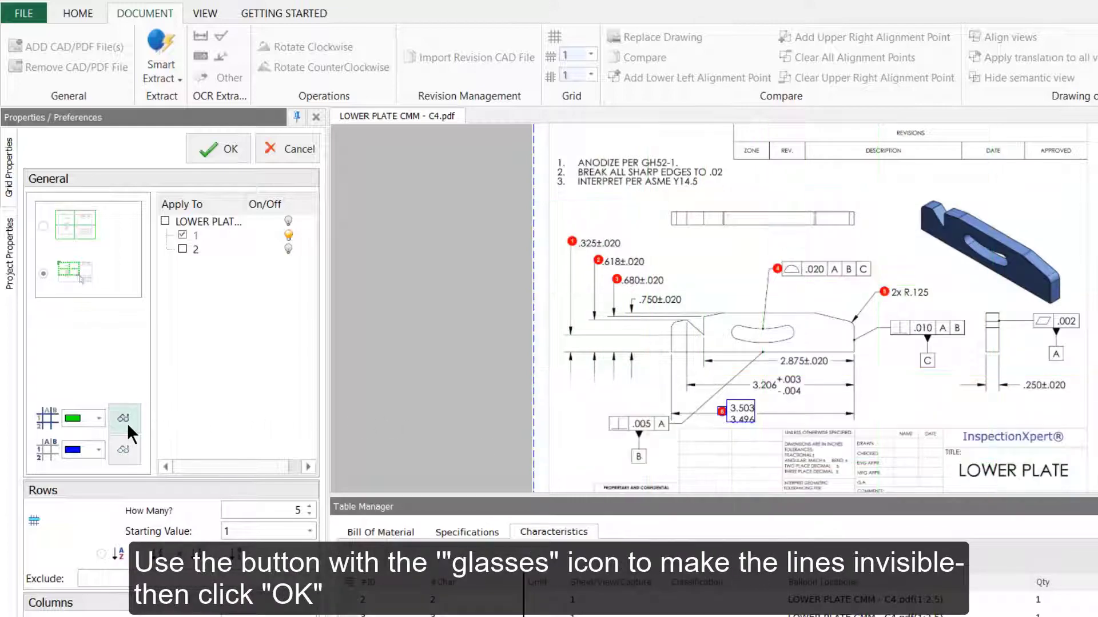
pyautogui.click(236, 147)
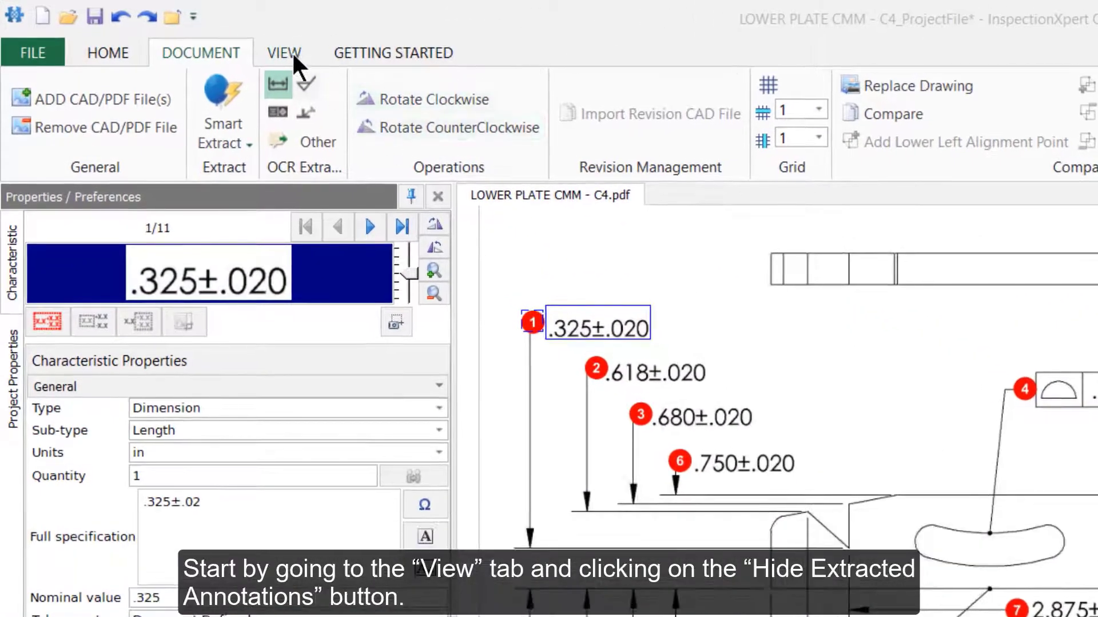
# Step: Hide the extracted annotations, capture the missed 2x R.125 radius as a characteristic, and show all annotations again
pyautogui.click(289, 53)
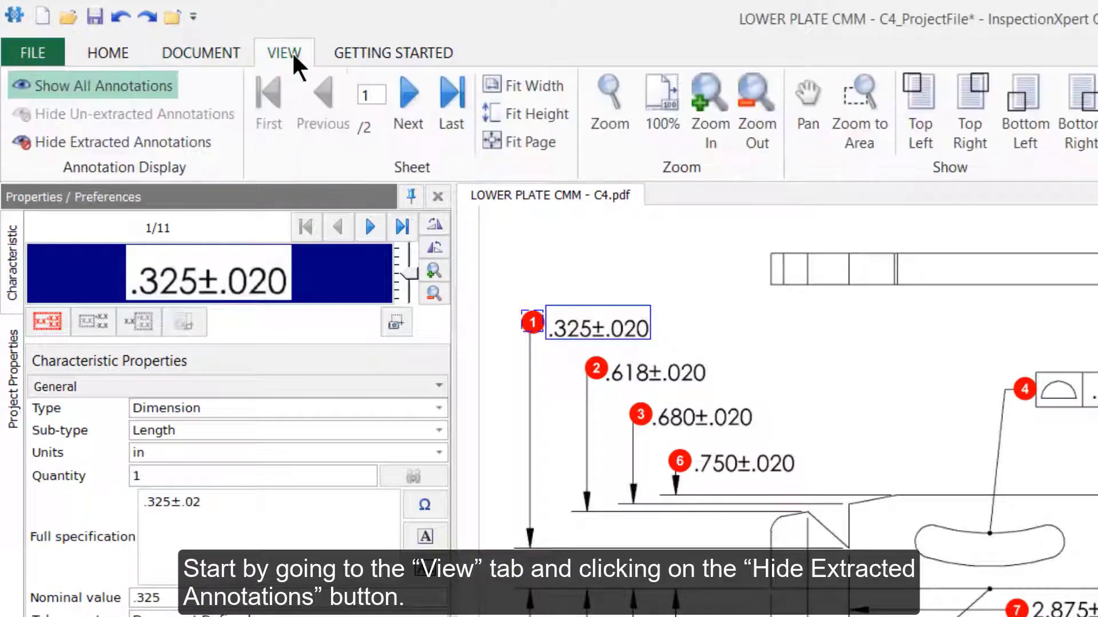
pyautogui.click(128, 142)
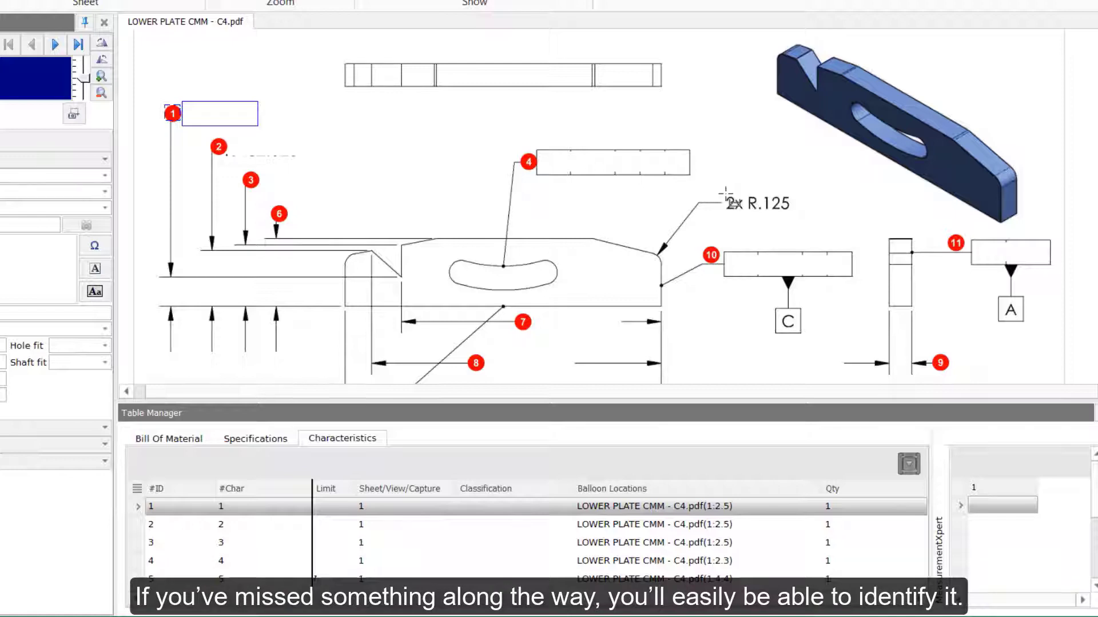
pyautogui.click(748, 203)
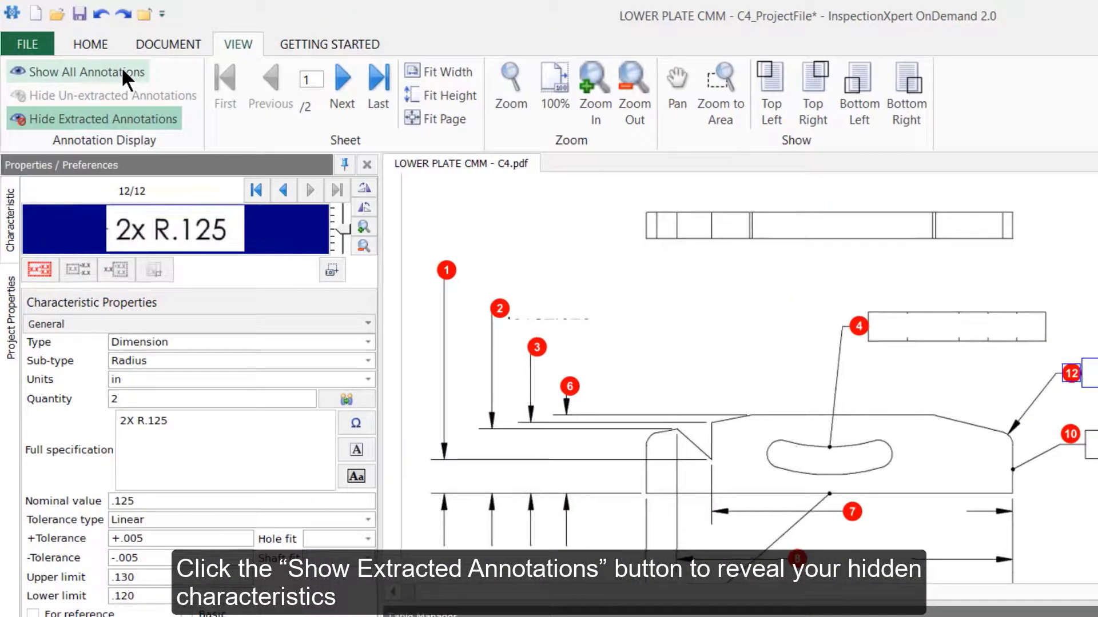
pyautogui.click(120, 73)
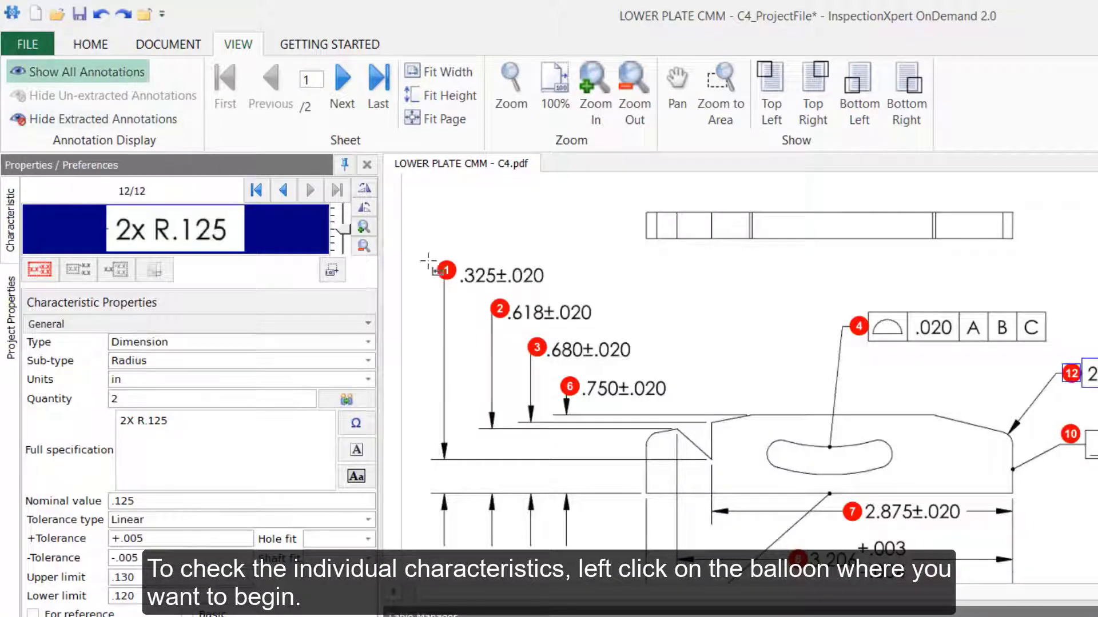
# Step: Correct characteristic 1's full specification to .325±.020 and check the following characteristics one by one through characteristic 5
pyautogui.click(446, 271)
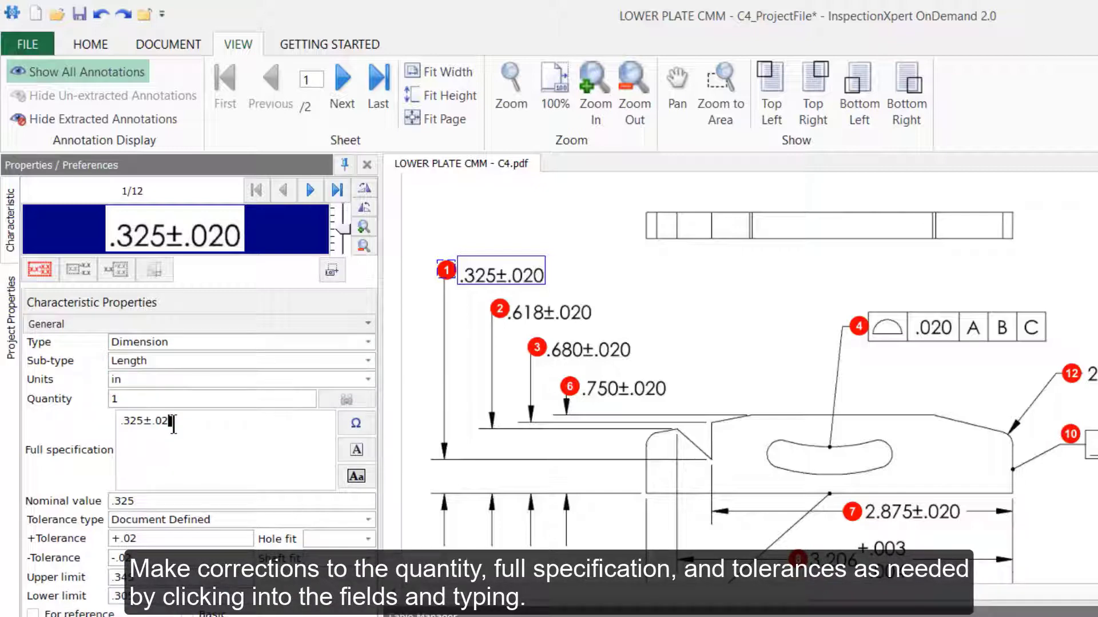
pyautogui.write('0')
pyautogui.click(307, 197)
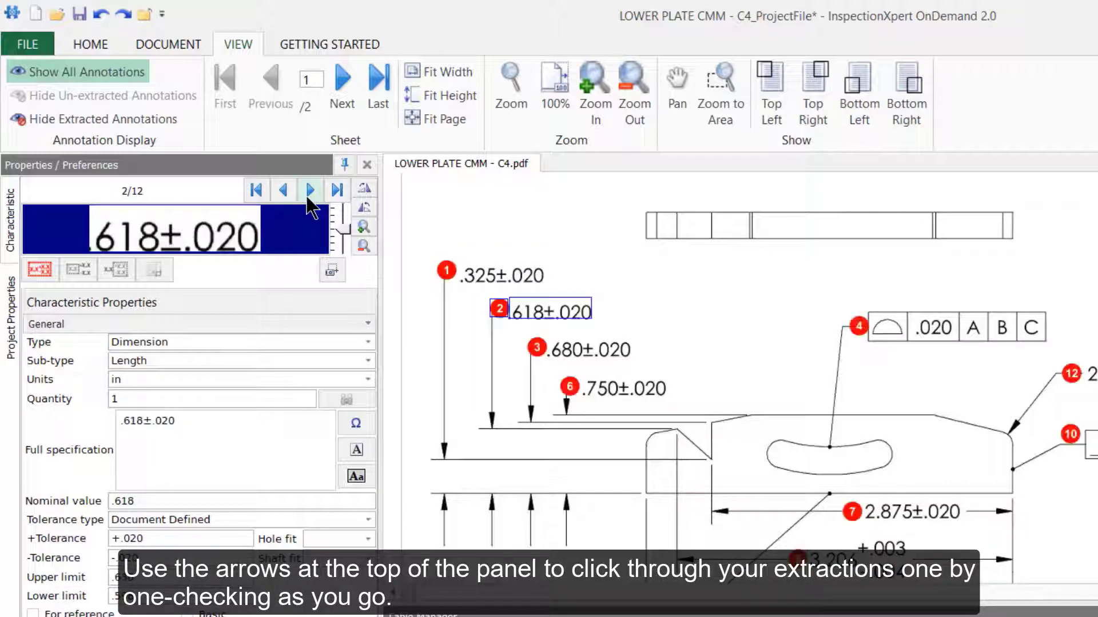
pyautogui.click(307, 197)
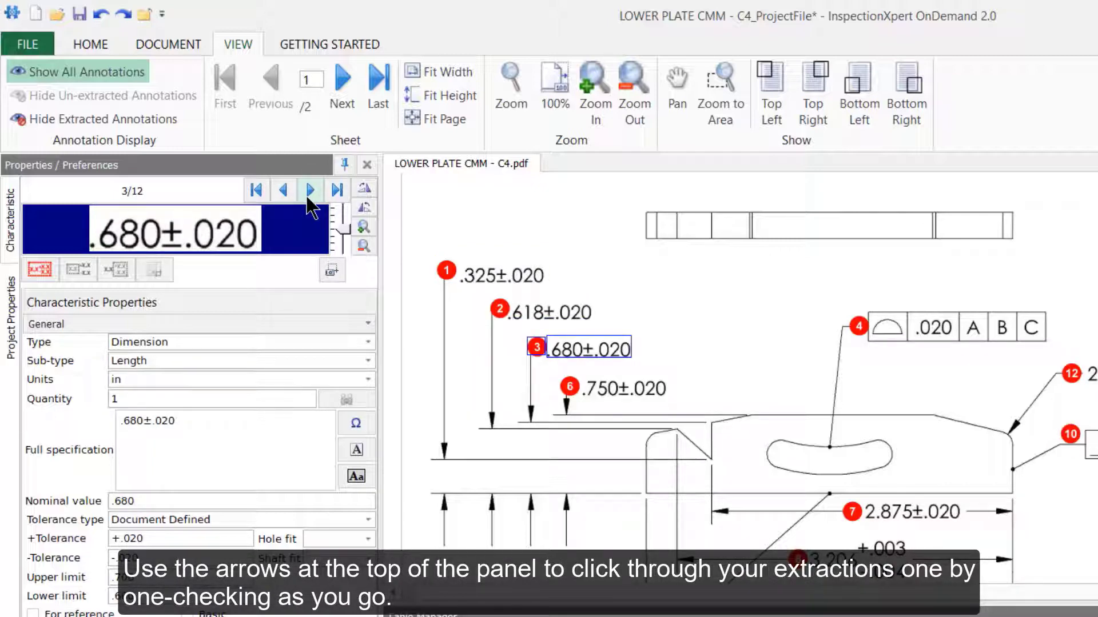
pyautogui.click(308, 197)
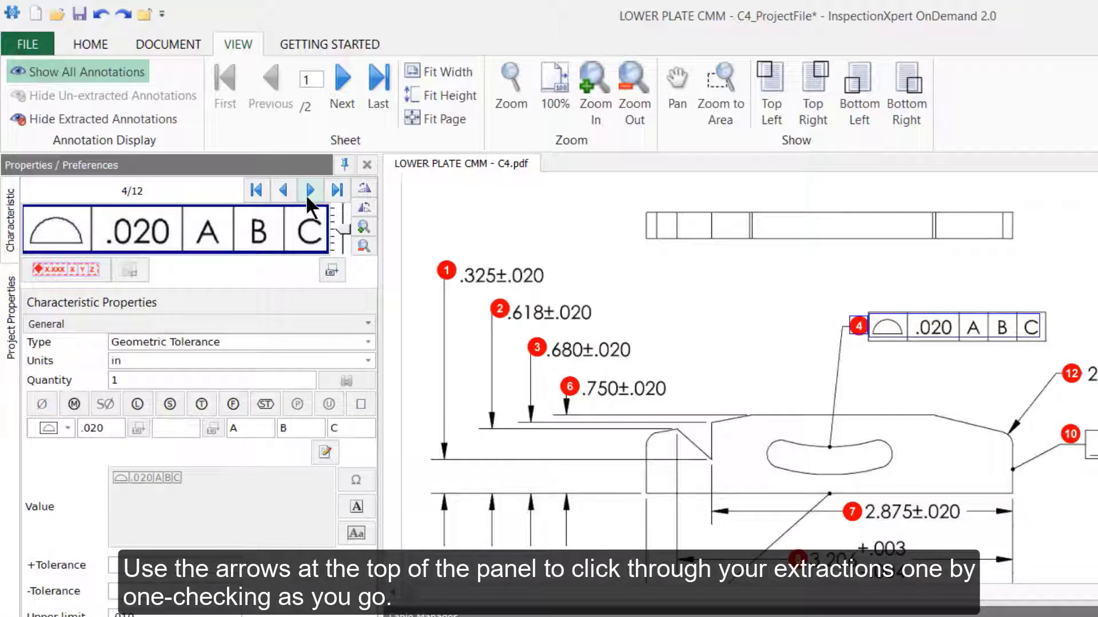
pyautogui.click(307, 198)
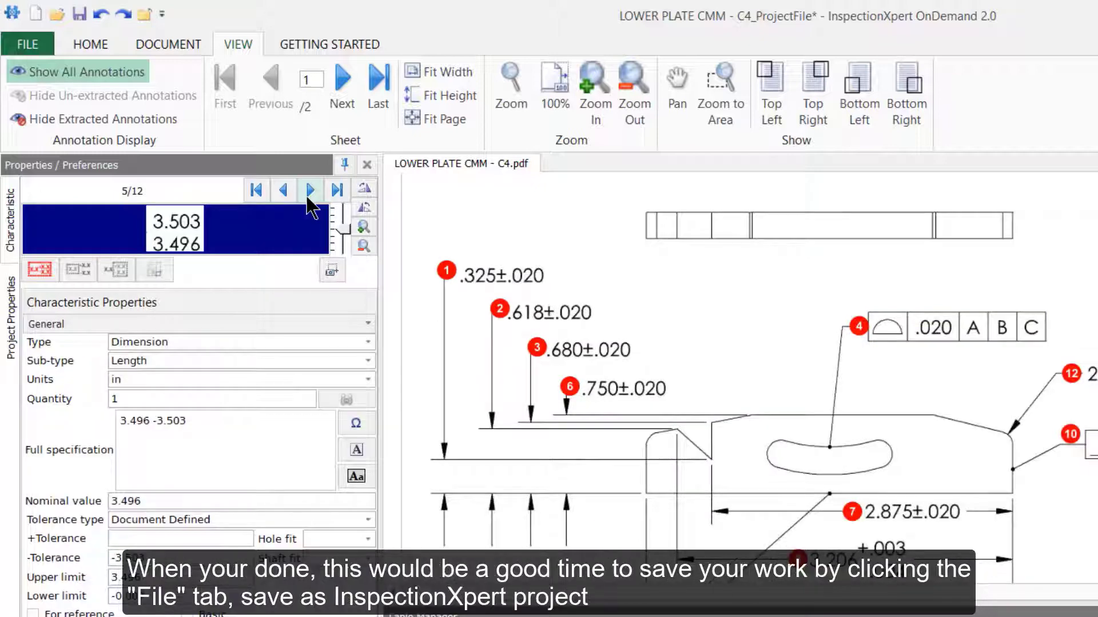
# Step: Save the current project as a new inspection project
pyautogui.click(33, 44)
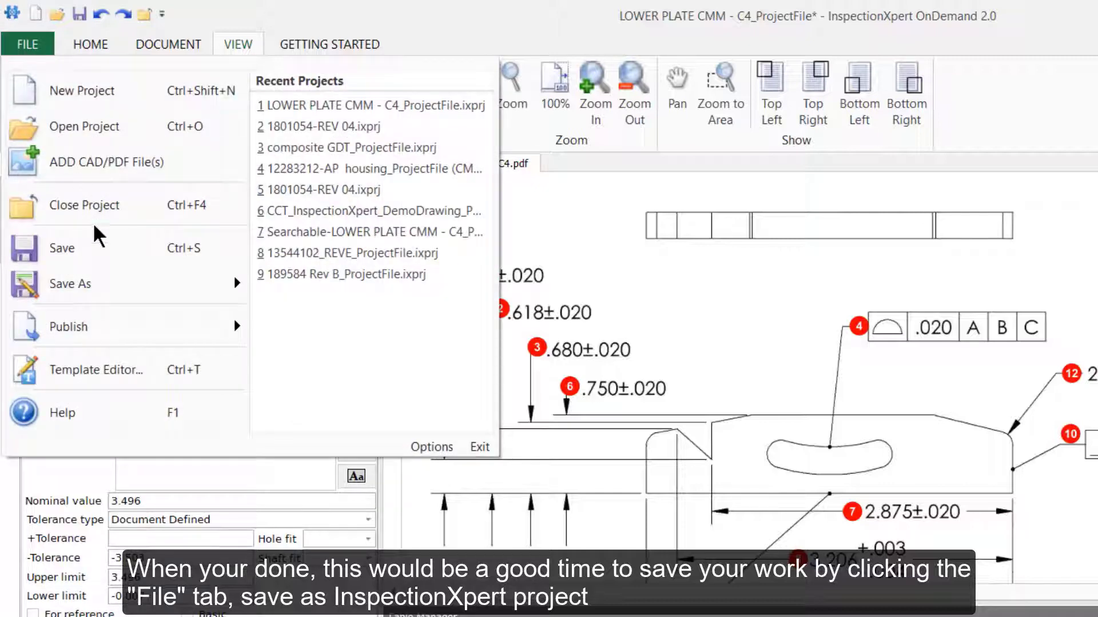
pyautogui.moveTo(94, 290)
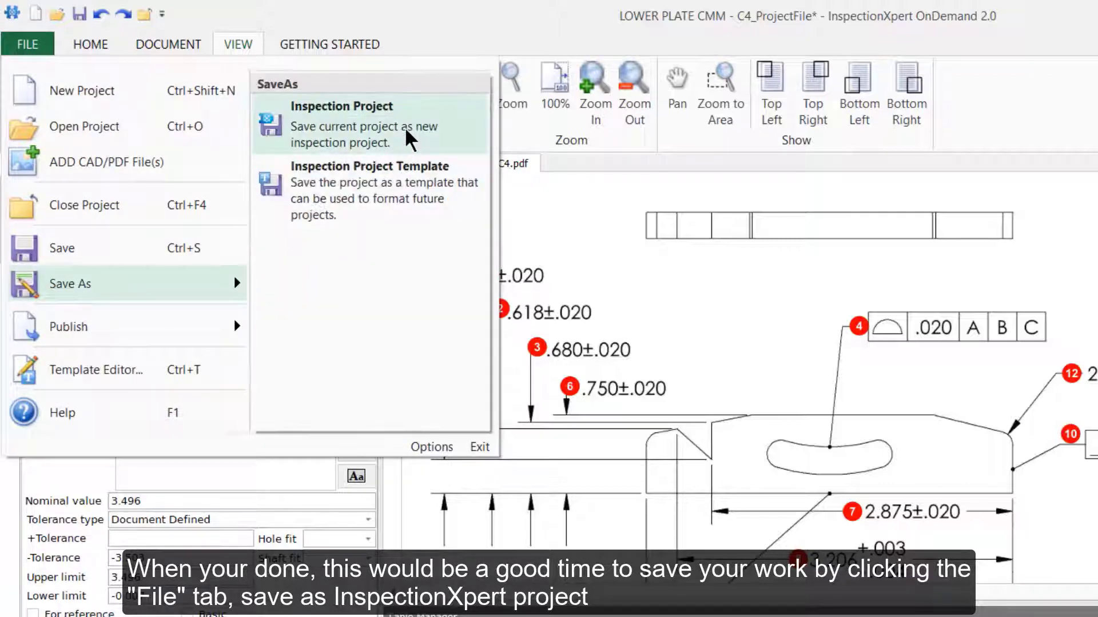
pyautogui.click(355, 127)
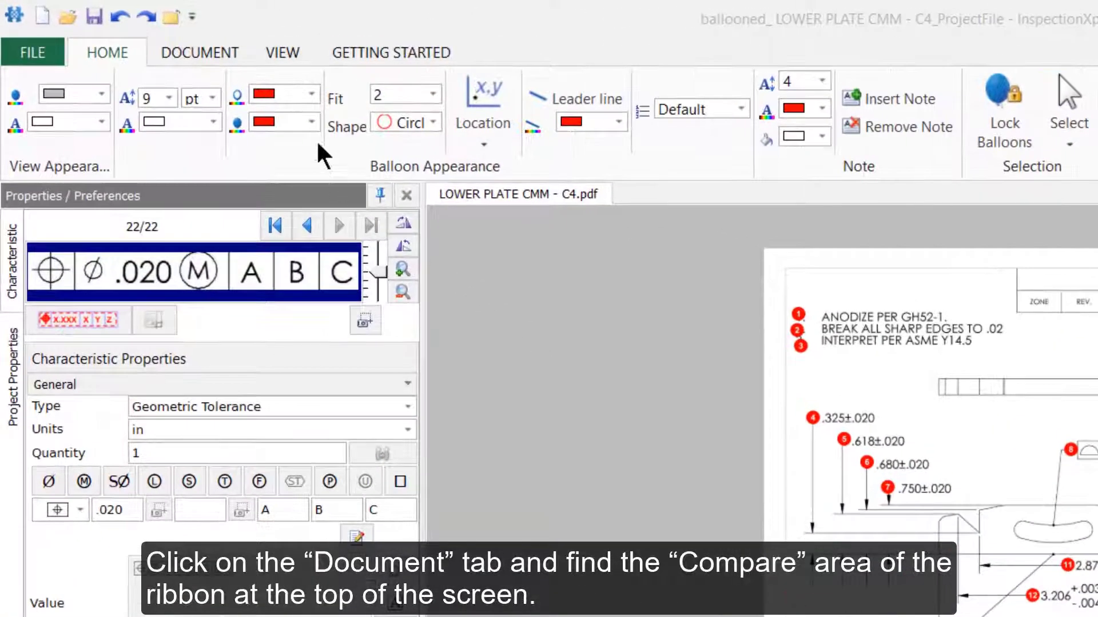
# Step: Compare the ballooned drawing with the revised drawing file LOWER PLATE CMM - C4 - Revision.pdf
pyautogui.click(228, 51)
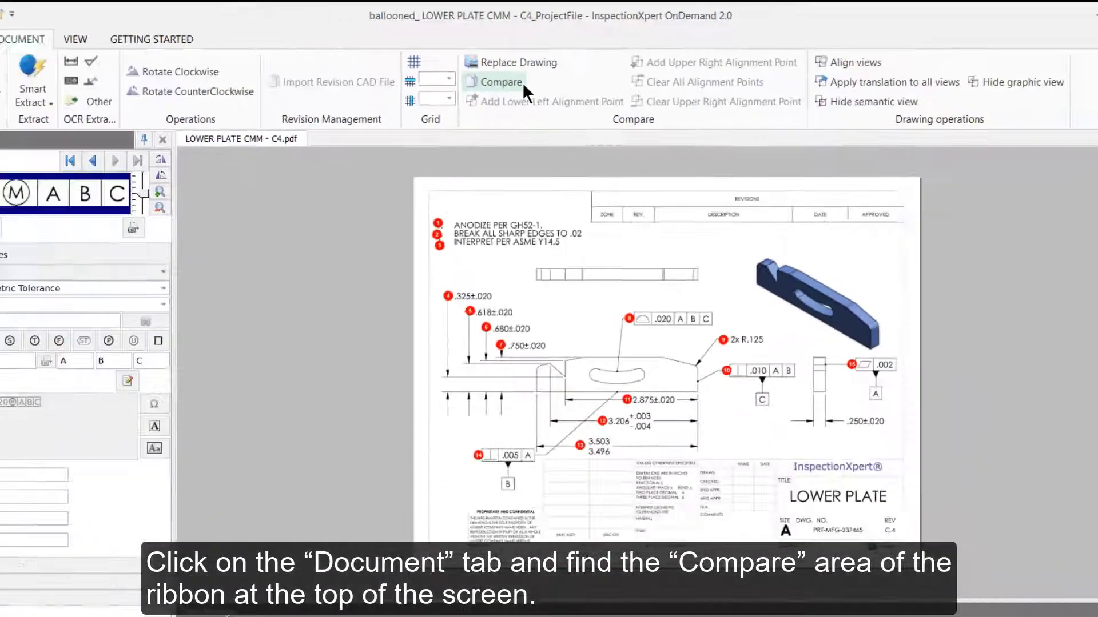
pyautogui.click(463, 111)
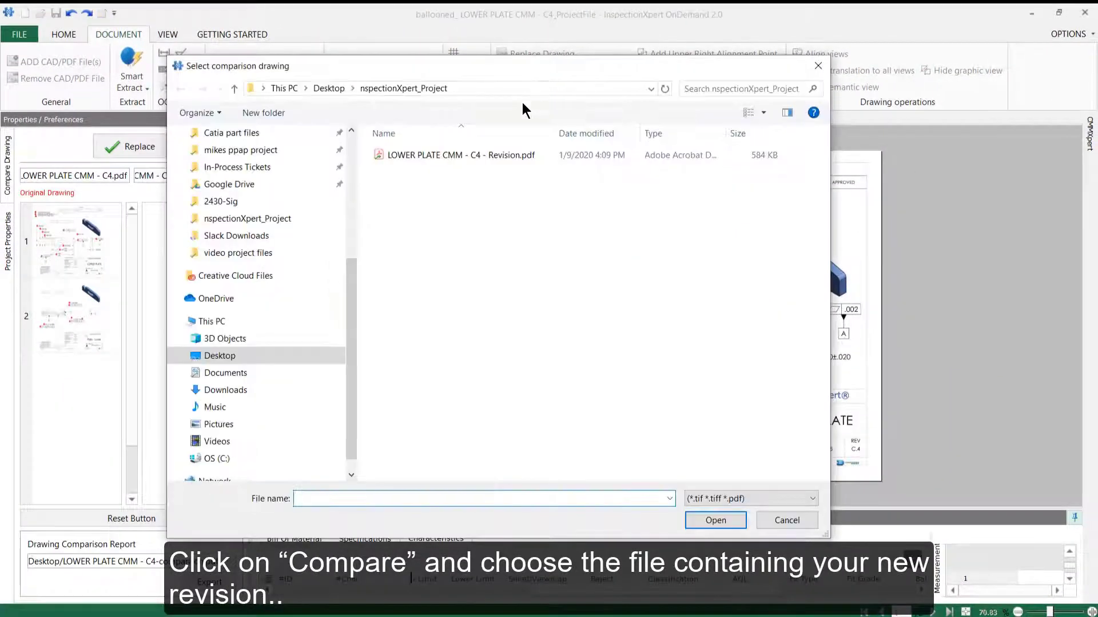
pyautogui.click(485, 158)
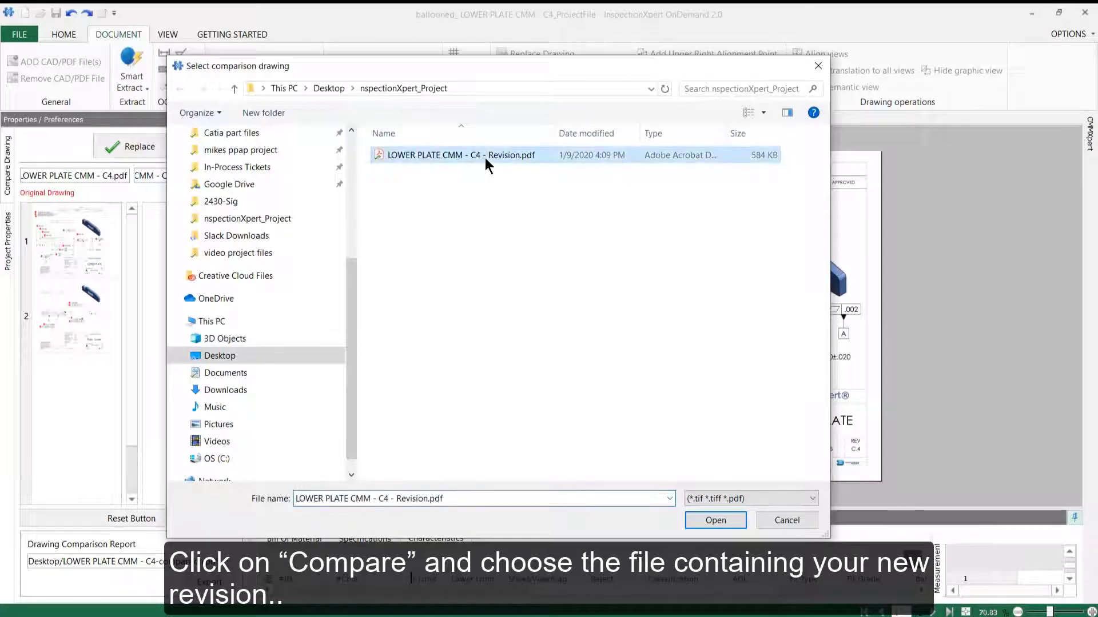
pyautogui.click(715, 521)
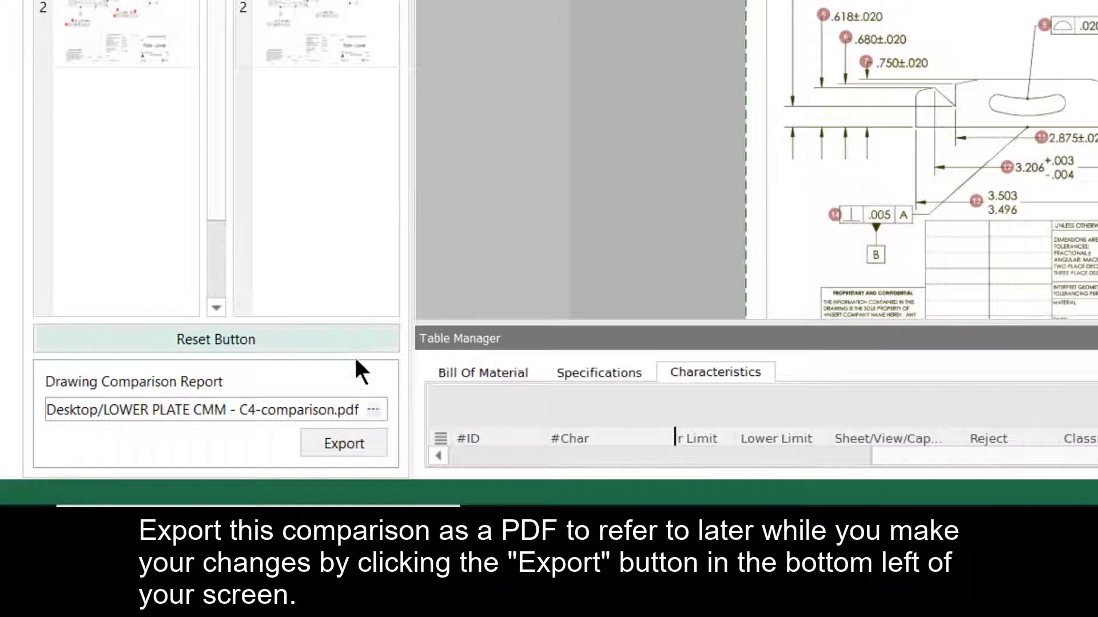
# Step: Export the drawing comparison report as LOWER PLATE CMM - C4-comparison.pdf and replace the original drawing with the revision
pyautogui.click(375, 447)
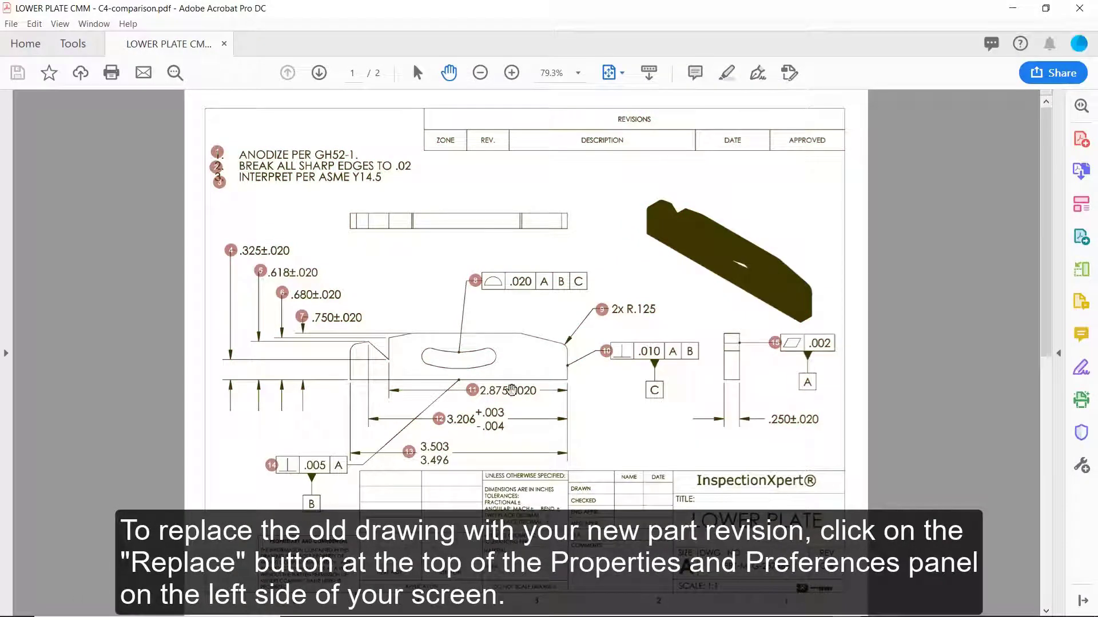
pyautogui.click(1012, 11)
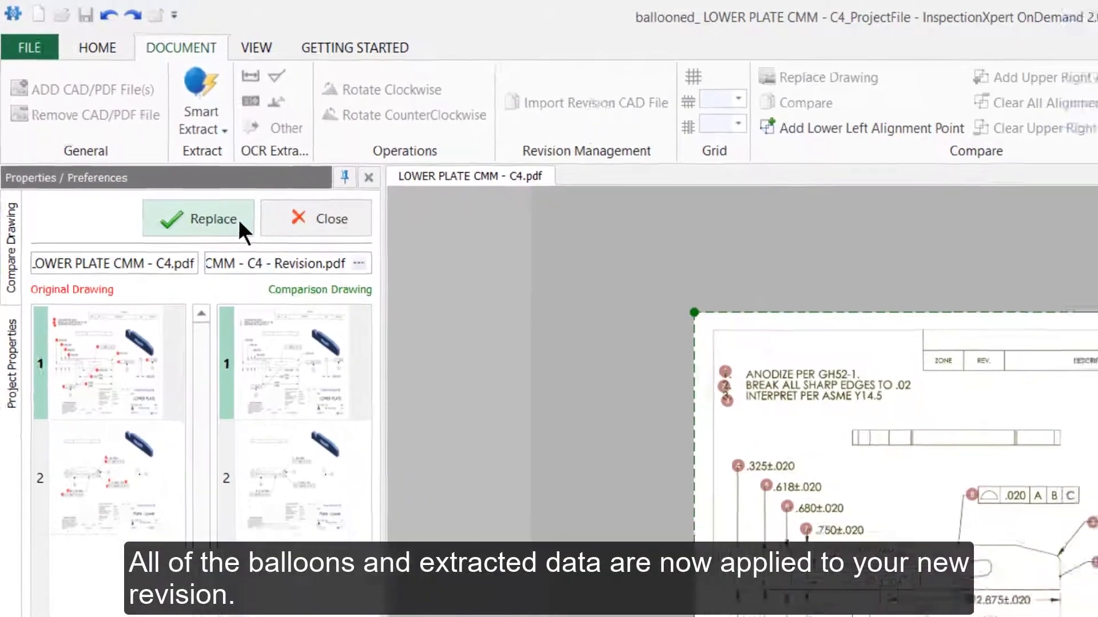
pyautogui.click(249, 231)
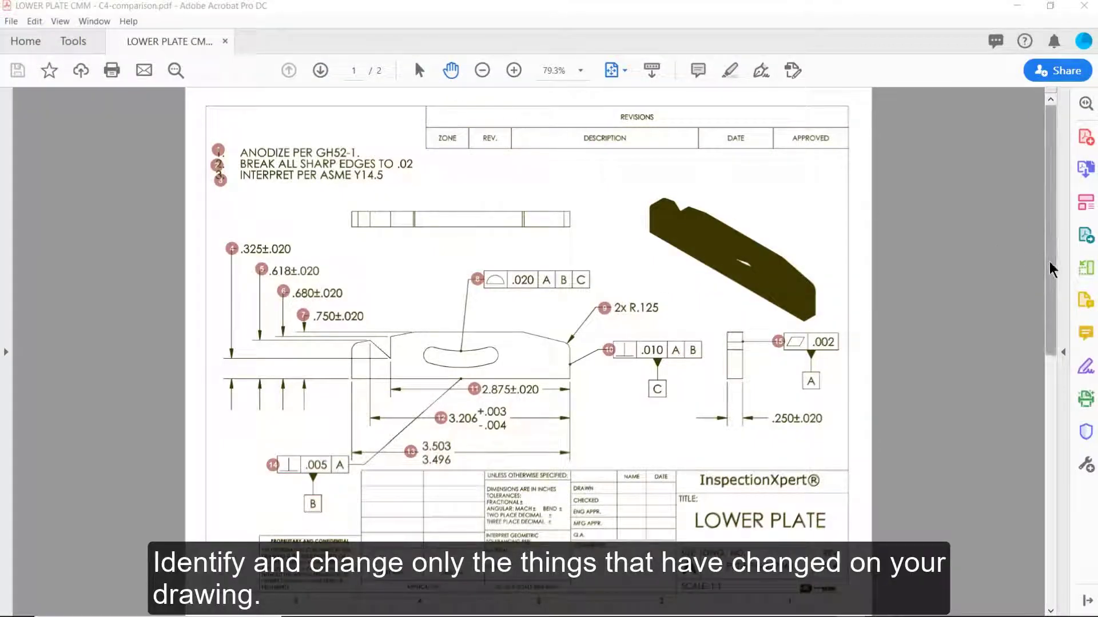
# Step: Look through the comparison PDF in Adobe Acrobat, and examine the bracketed balloon numbers in the PC-DMIS_LOWER PLATECMMX results file in Notepad
pyautogui.moveTo(1052, 269); pyautogui.dragTo(1052, 358)
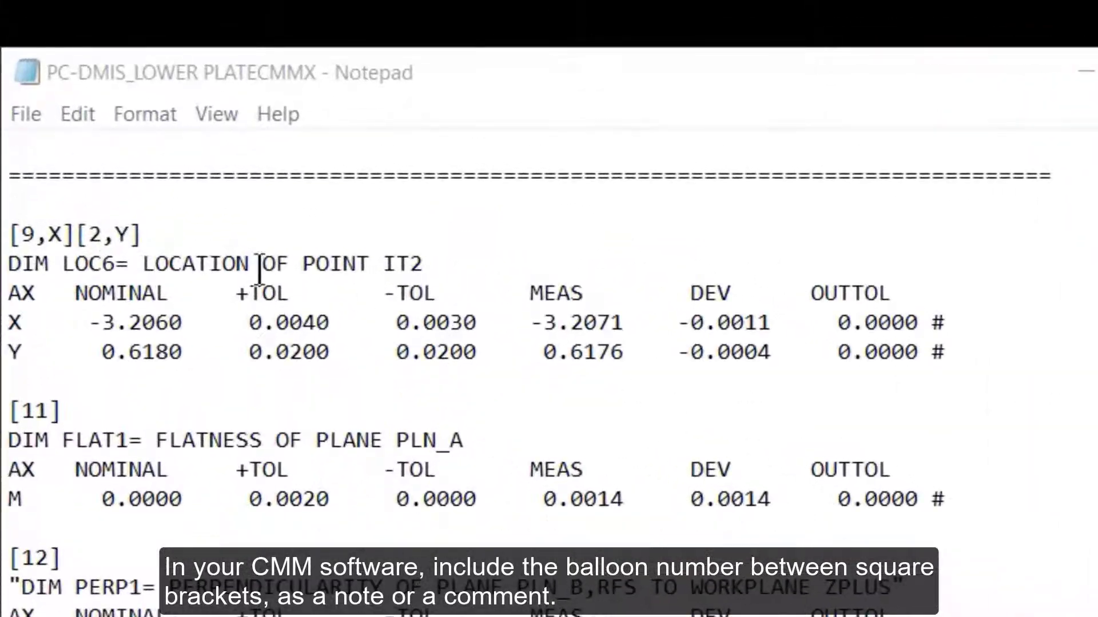
pyautogui.moveTo(147, 235); pyautogui.dragTo(5, 222)
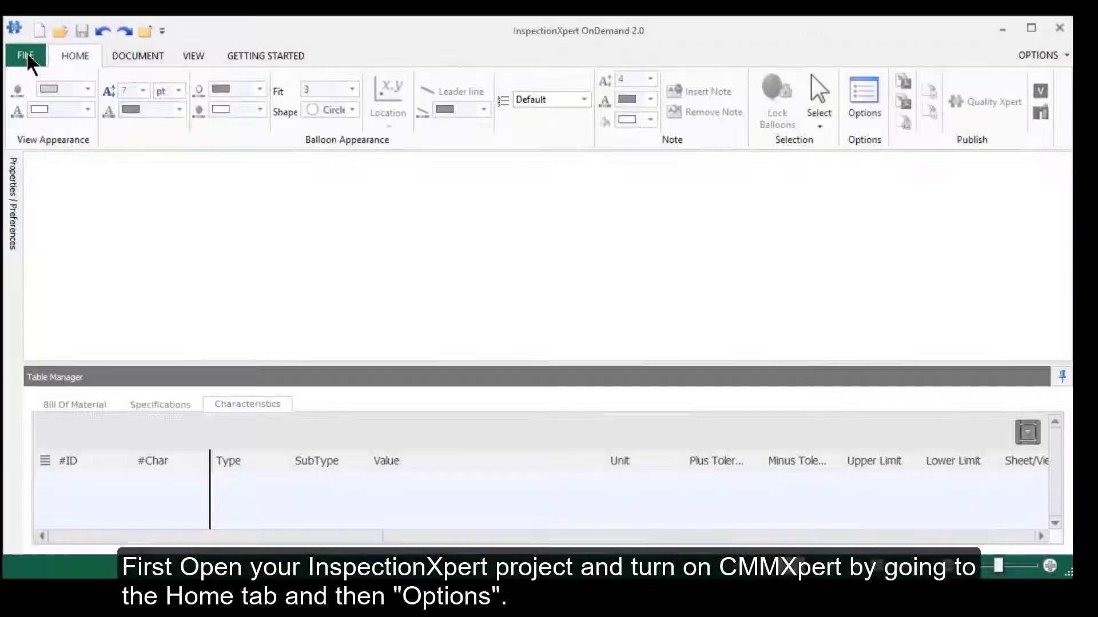
# Step: In InspectionXpert, open the recent project LOWER PLATE CMM CMMX Project ballooned no data
pyautogui.click(26, 54)
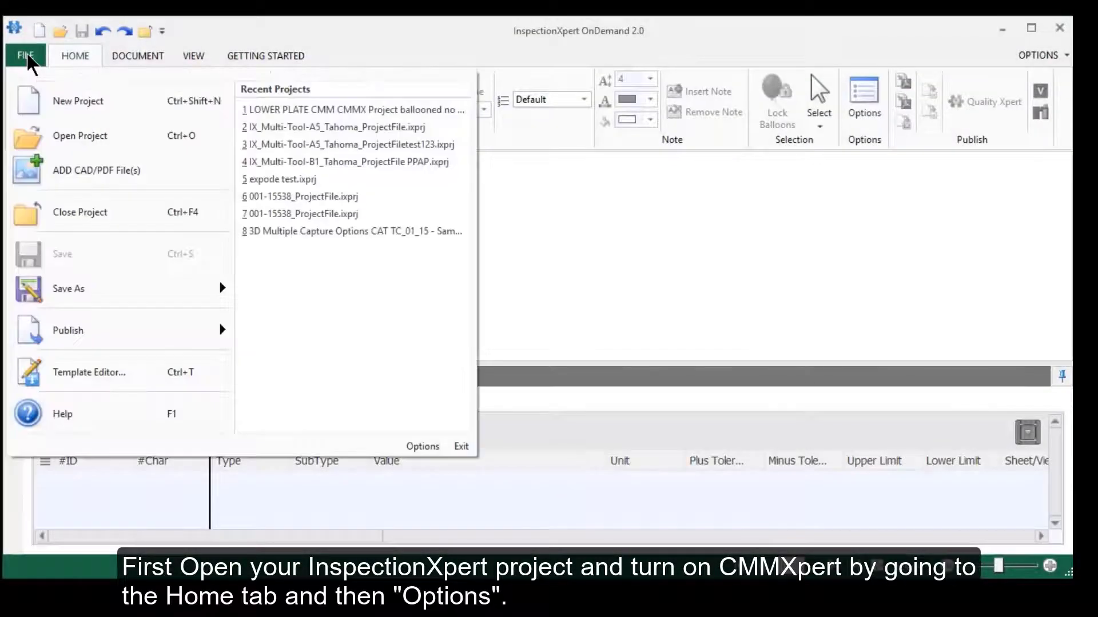
pyautogui.click(263, 109)
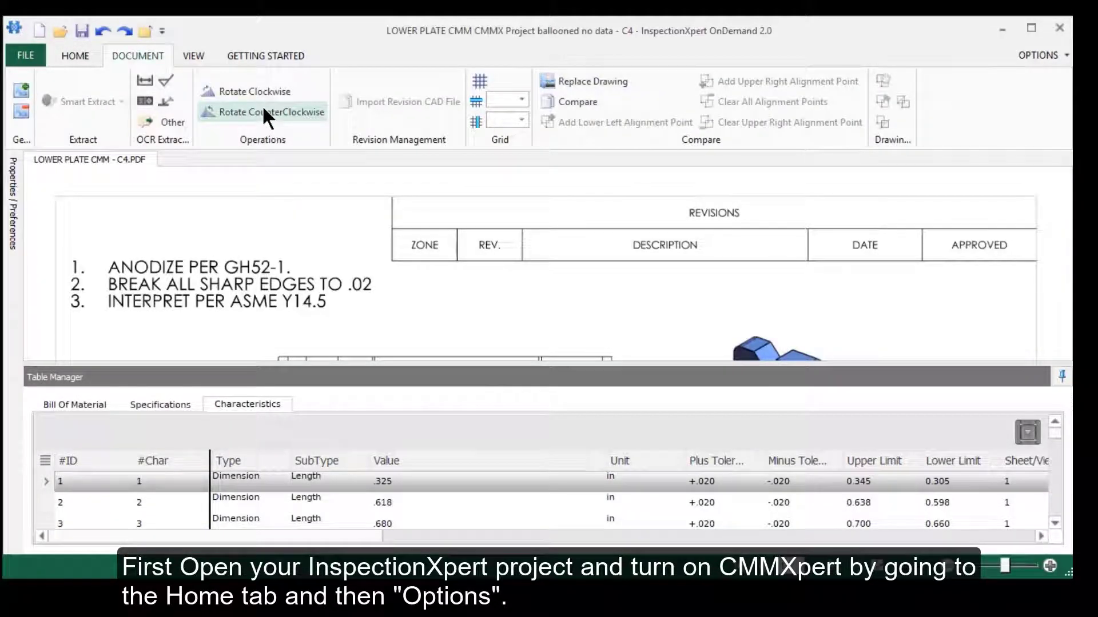
# Step: Enable the Measurements Input and CMM Data Import add-on in the general application options and apply the change
pyautogui.click(84, 53)
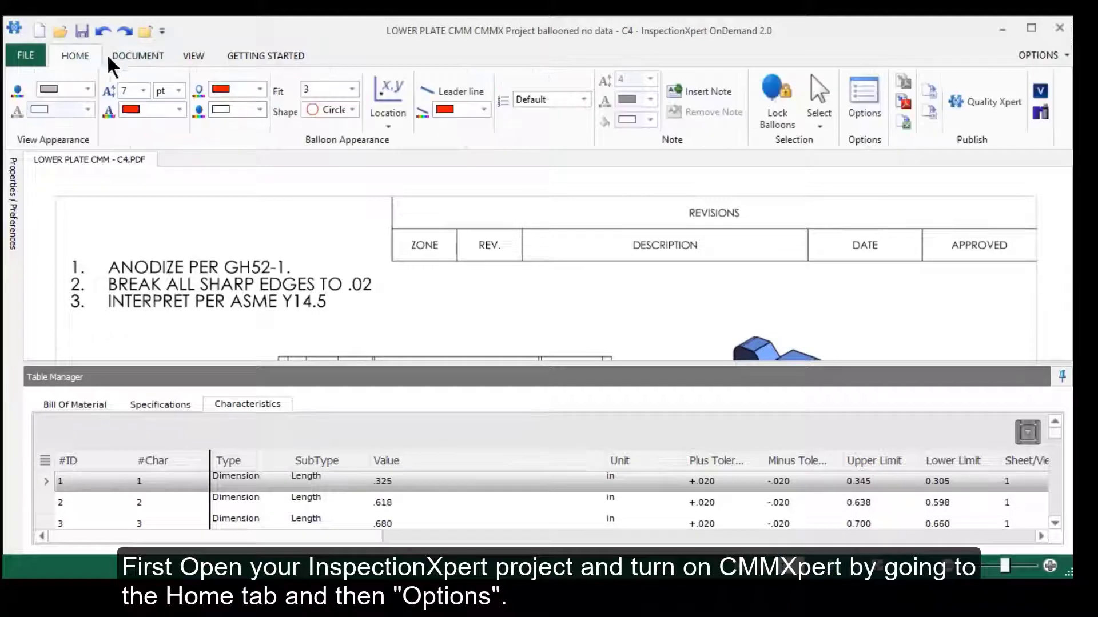
pyautogui.click(865, 103)
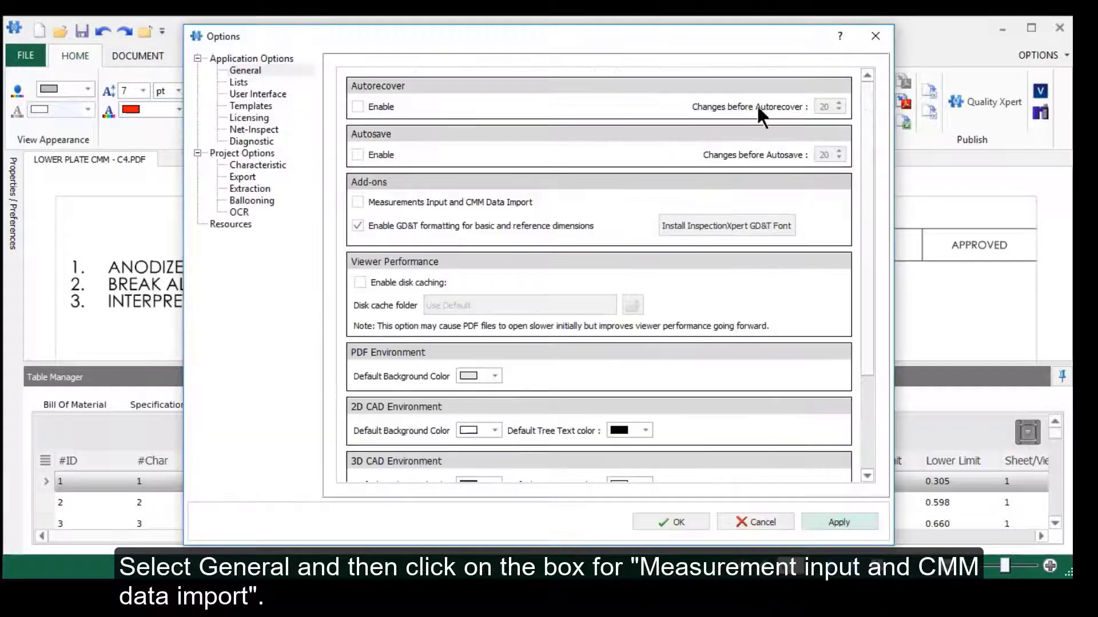
pyautogui.click(299, 68)
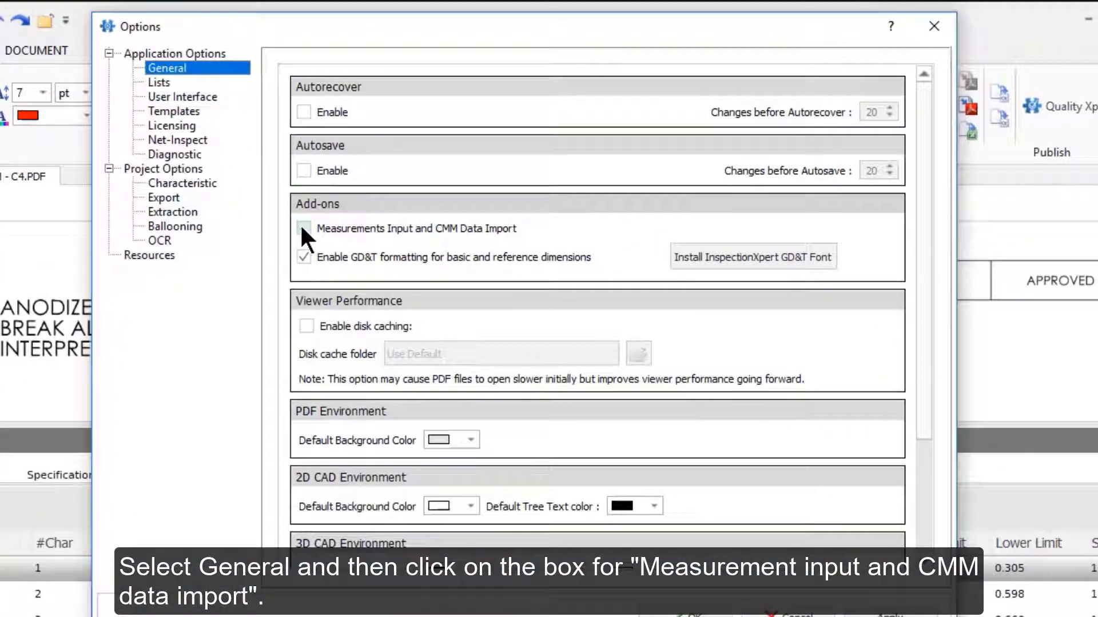
pyautogui.click(303, 229)
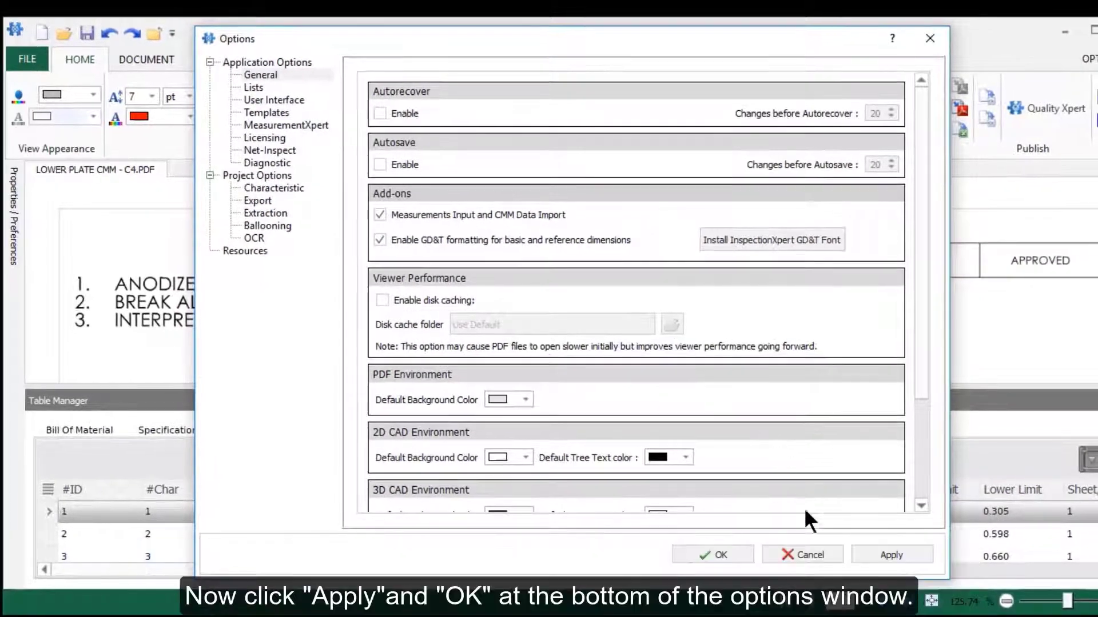
pyautogui.click(888, 554)
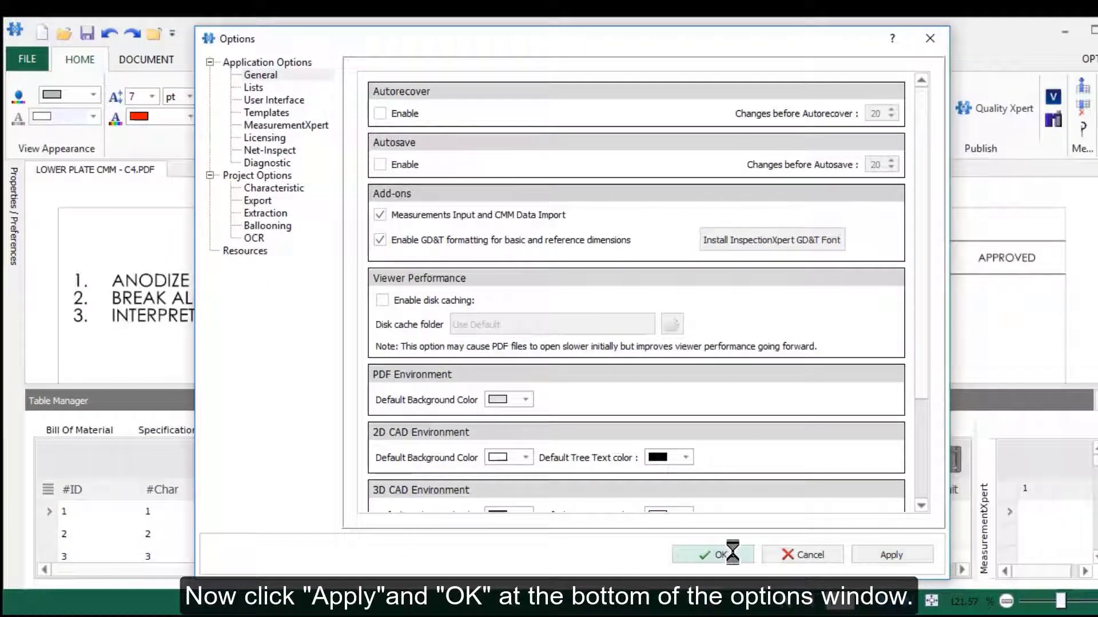
pyautogui.click(721, 554)
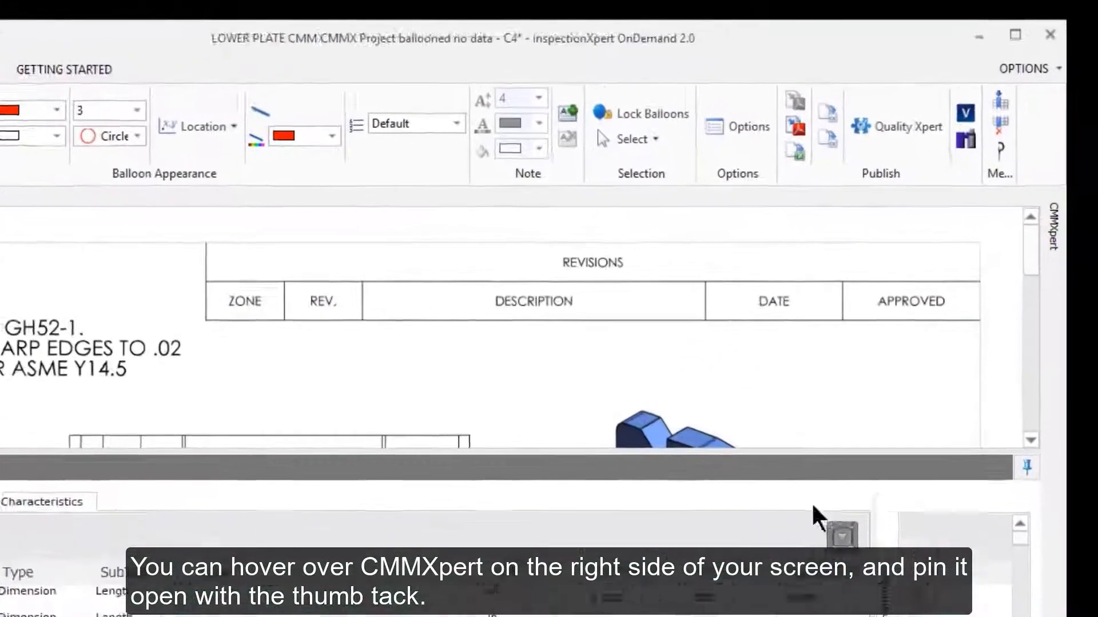
# Step: Keep CMMXpert permanently open and choose PC-DMIS as the template in its settings
pyautogui.moveTo(1062, 197)
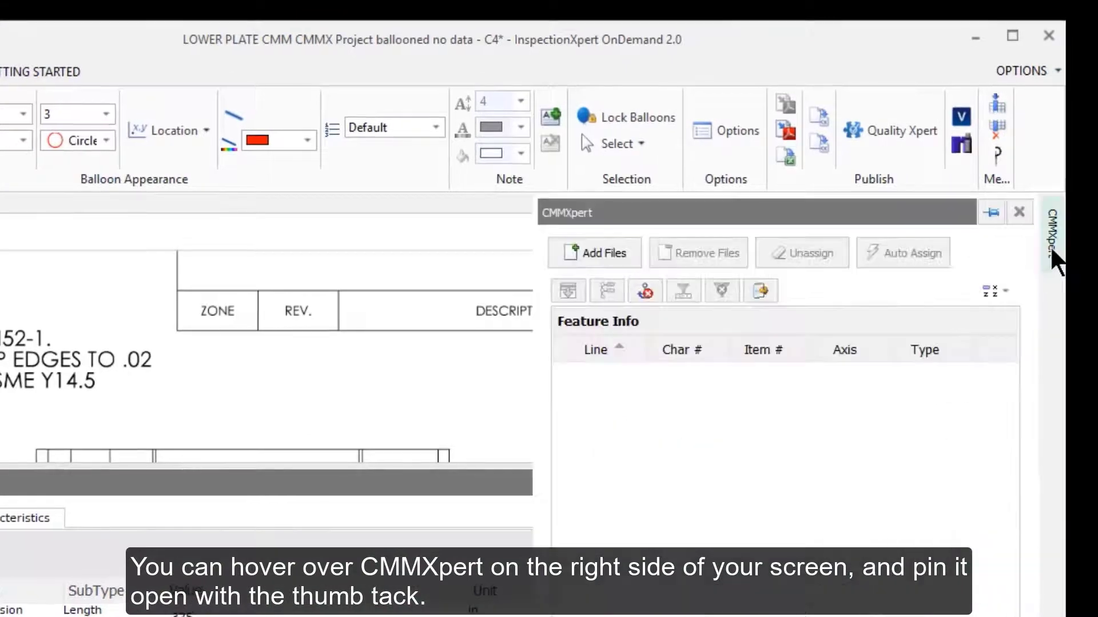
pyautogui.click(993, 212)
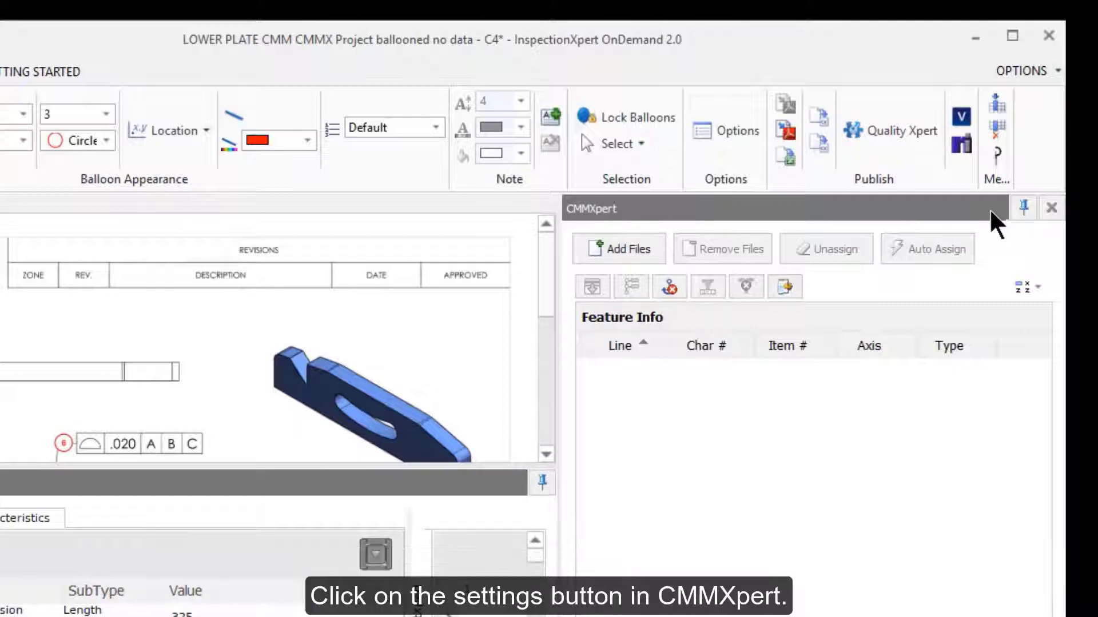
pyautogui.click(785, 286)
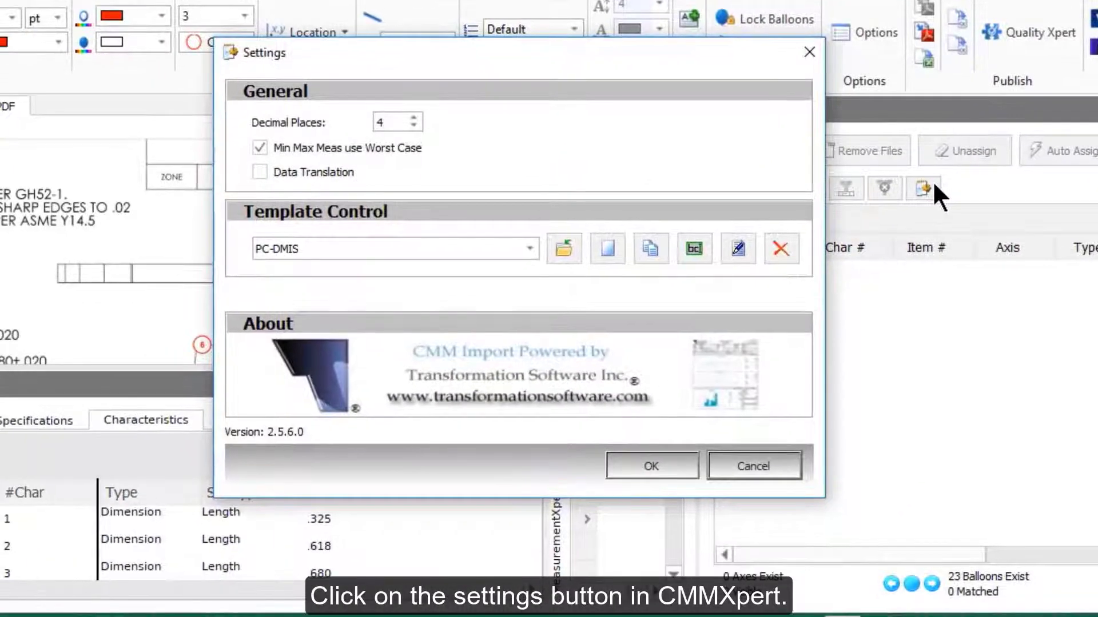
pyautogui.click(532, 247)
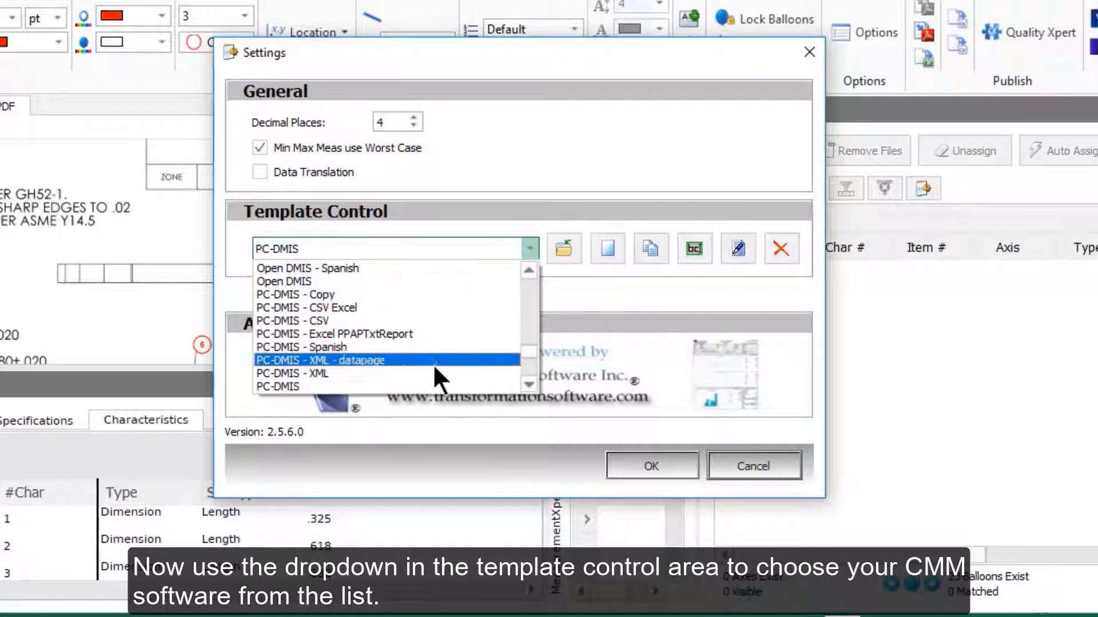
pyautogui.click(434, 386)
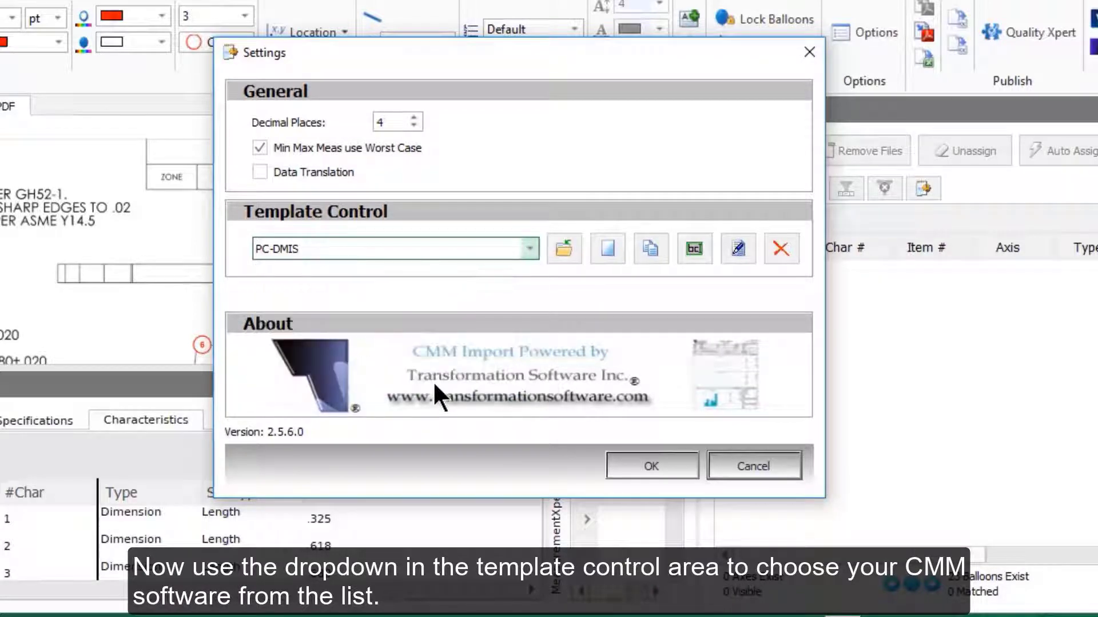
pyautogui.click(651, 466)
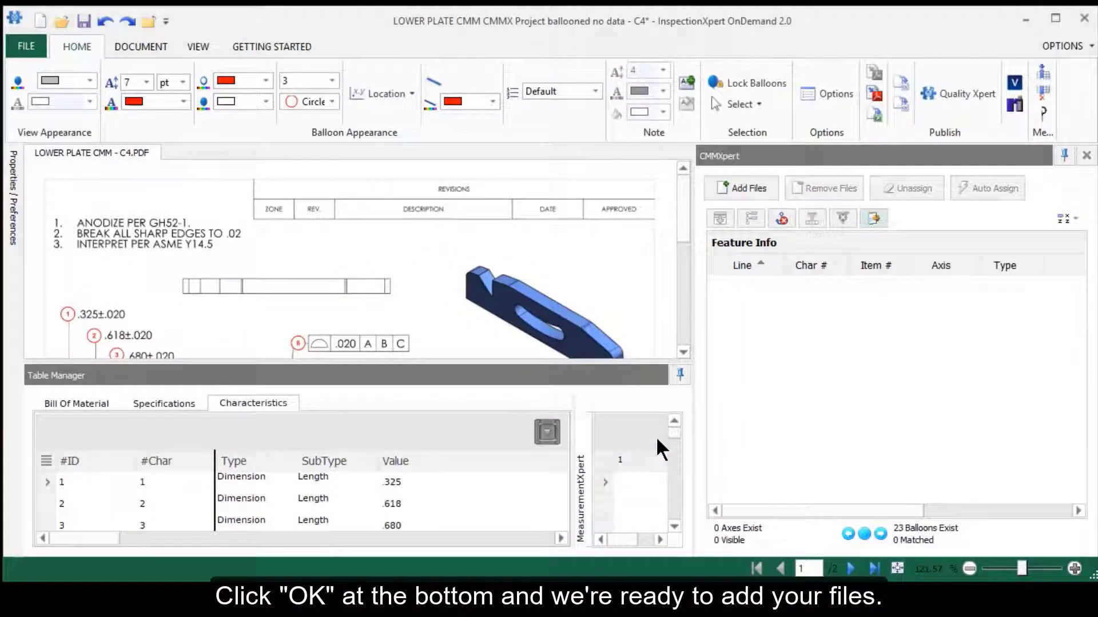
# Step: Add the measured results file PC-DMIS_LOWER PLATECMMX from the CMM Data folder inside New folder to CMMXpert
pyautogui.click(741, 193)
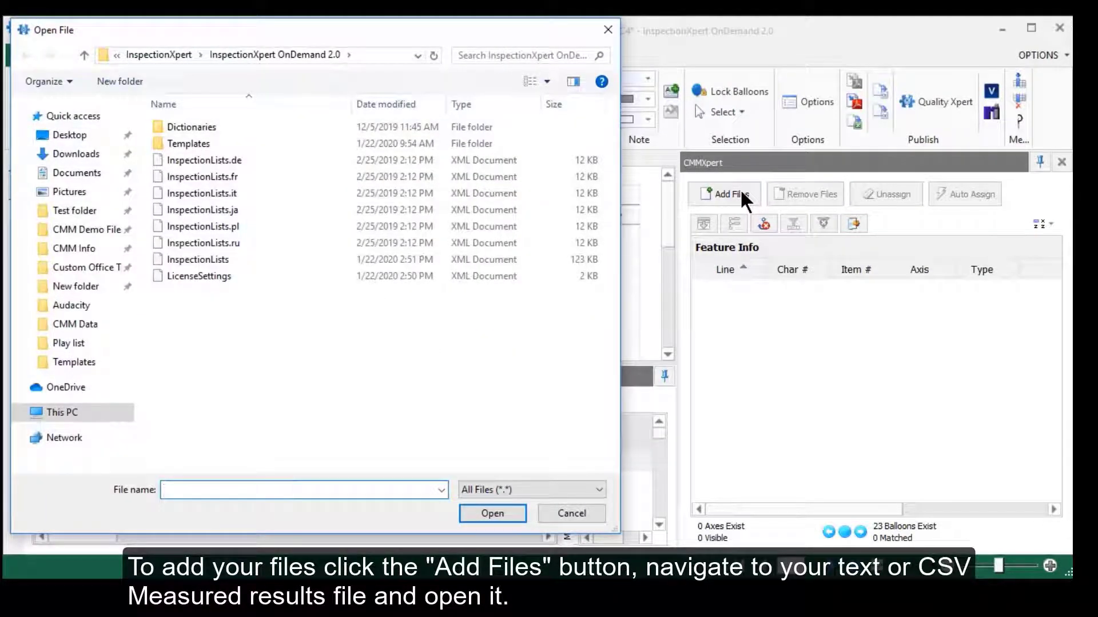
pyautogui.click(86, 287)
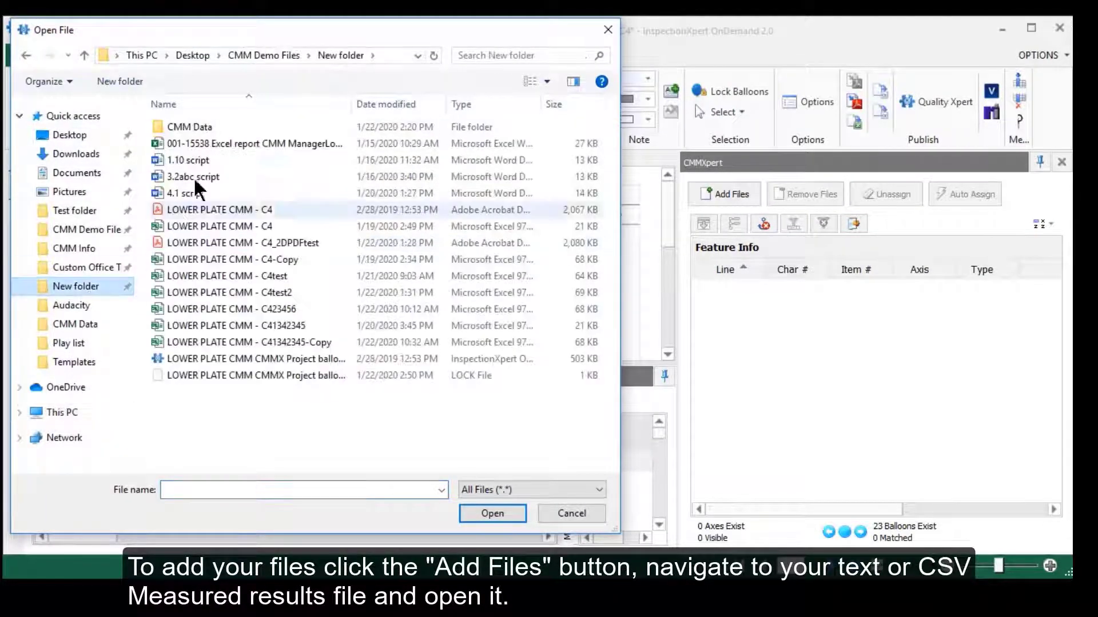
pyautogui.doubleClick(204, 127)
pyautogui.click(277, 126)
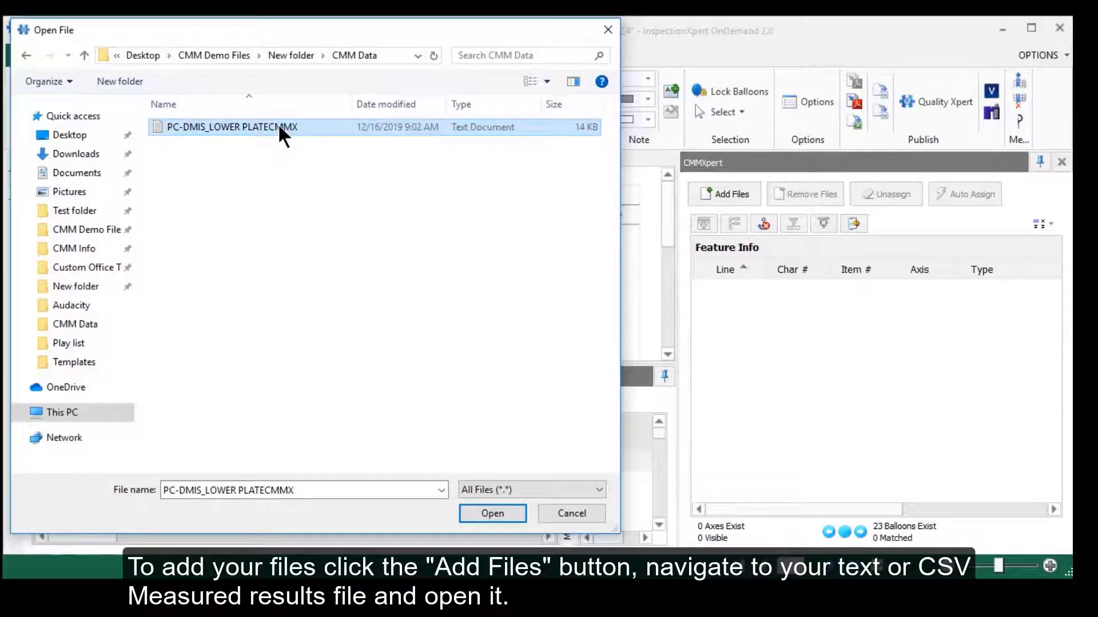
pyautogui.doubleClick(279, 127)
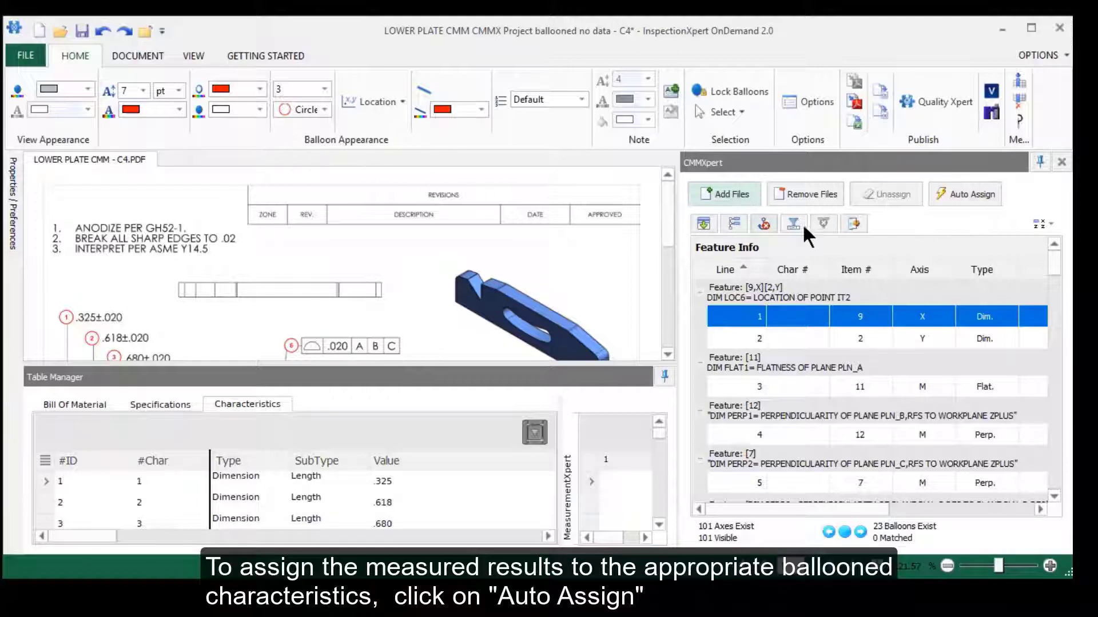
# Step: Auto-assign the CMM results to the ballooned characteristics by Item #, allowing existing results to be overwritten
pyautogui.click(940, 203)
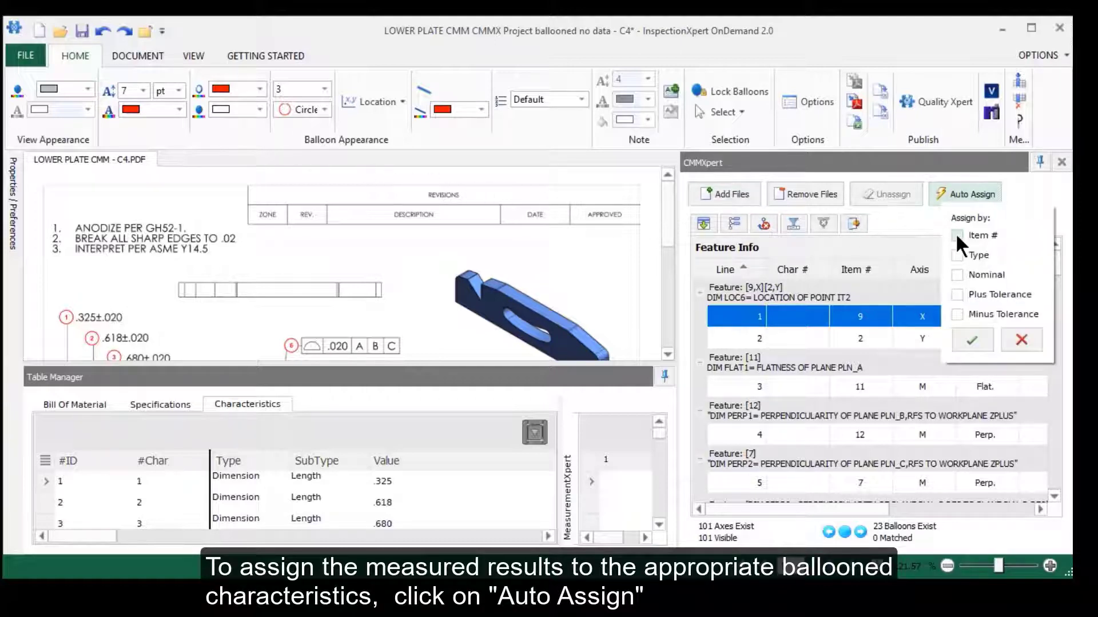
pyautogui.click(963, 338)
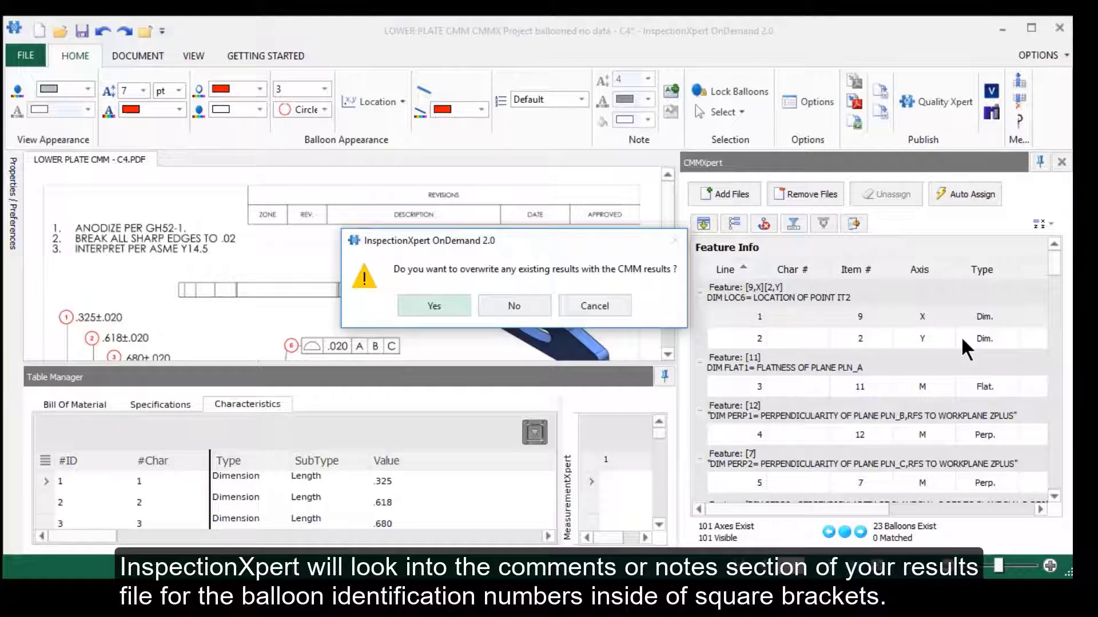
pyautogui.click(461, 308)
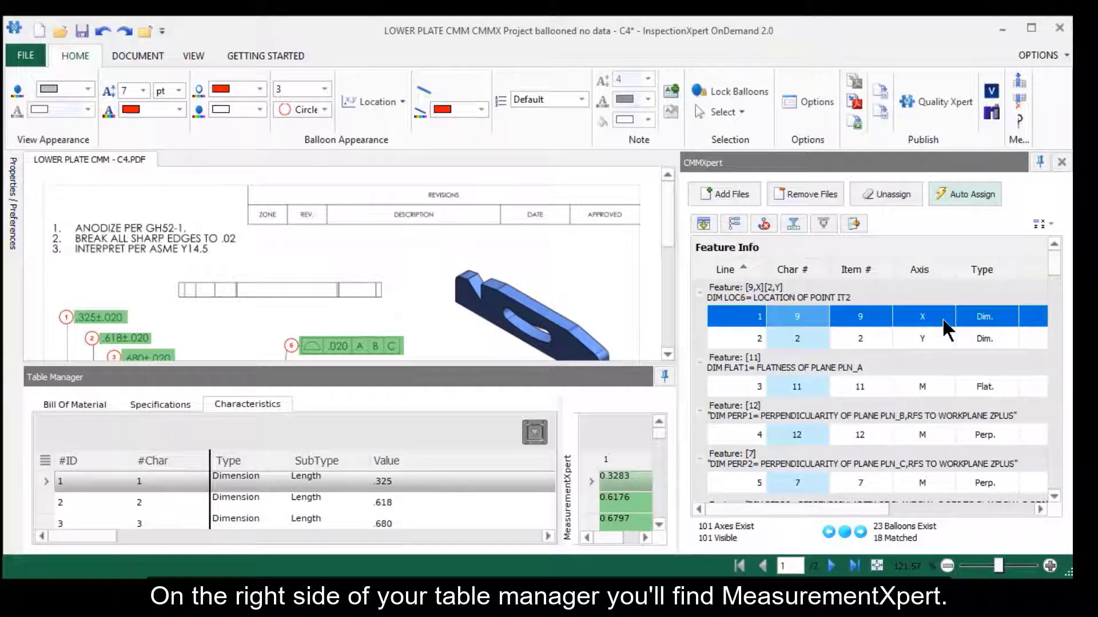
# Step: Expand the characteristics table and widen its MeasurementXpert area to examine the mapped measurement results
pyautogui.click(664, 376)
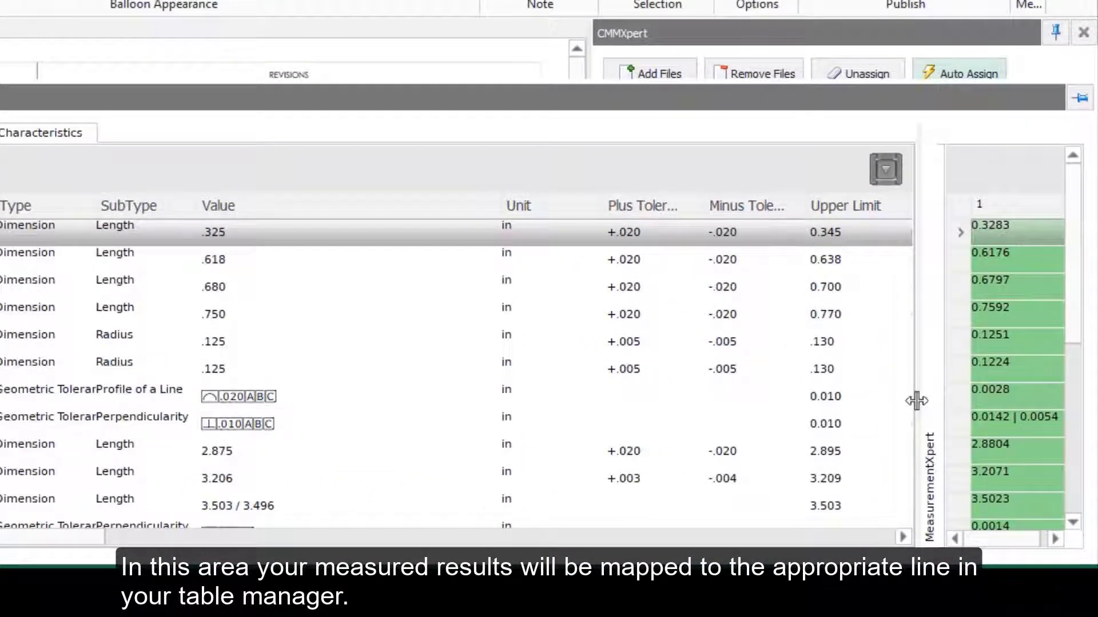
pyautogui.moveTo(917, 401); pyautogui.dragTo(874, 396)
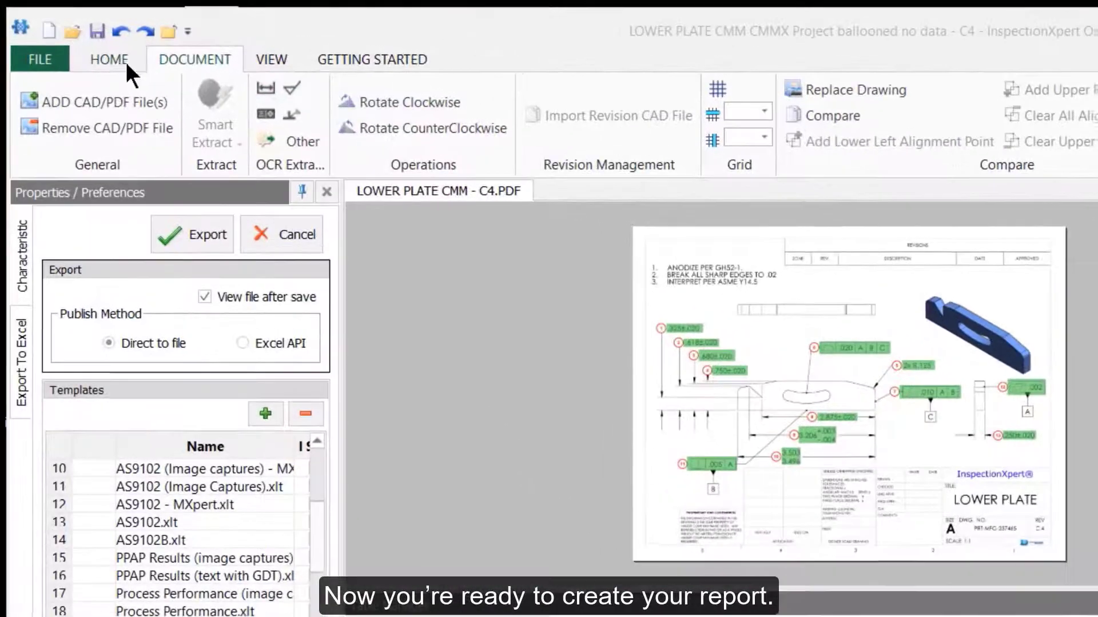
# Step: Export the inspection results to an Excel report with the AS9102 - MXpert.xlt template, saving it as LOWER PLATE CMM - C4
pyautogui.click(84, 46)
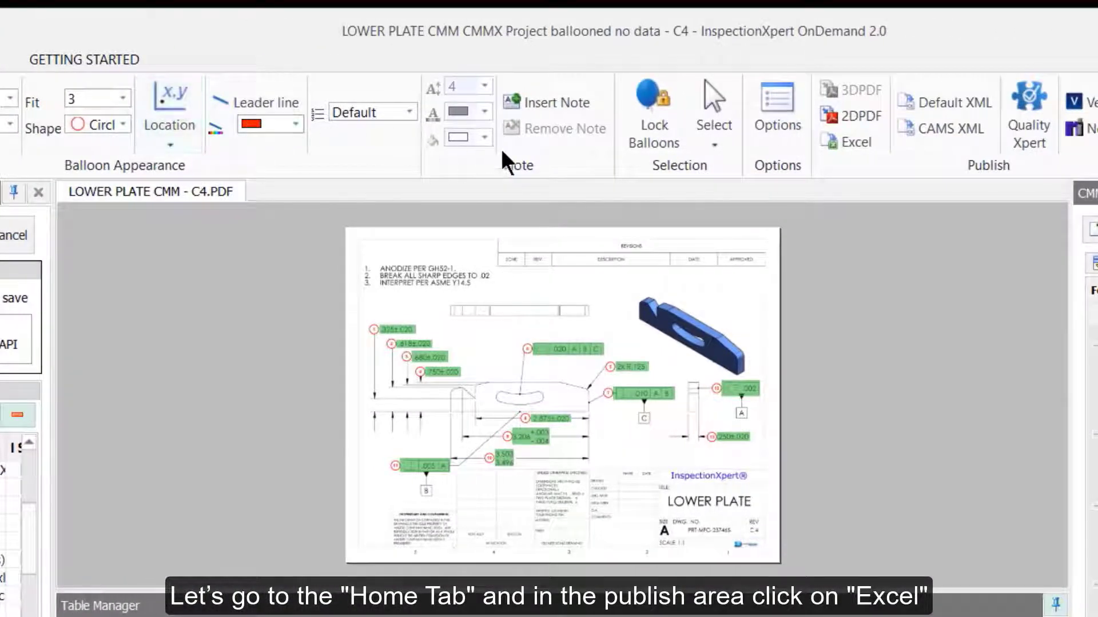
pyautogui.click(843, 144)
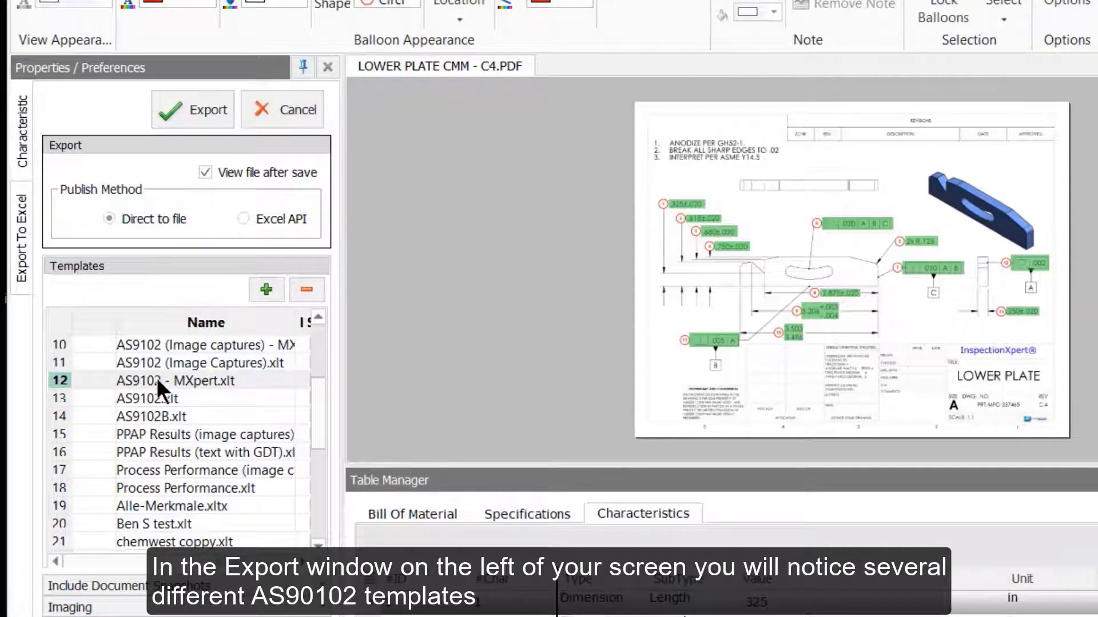
pyautogui.click(248, 381)
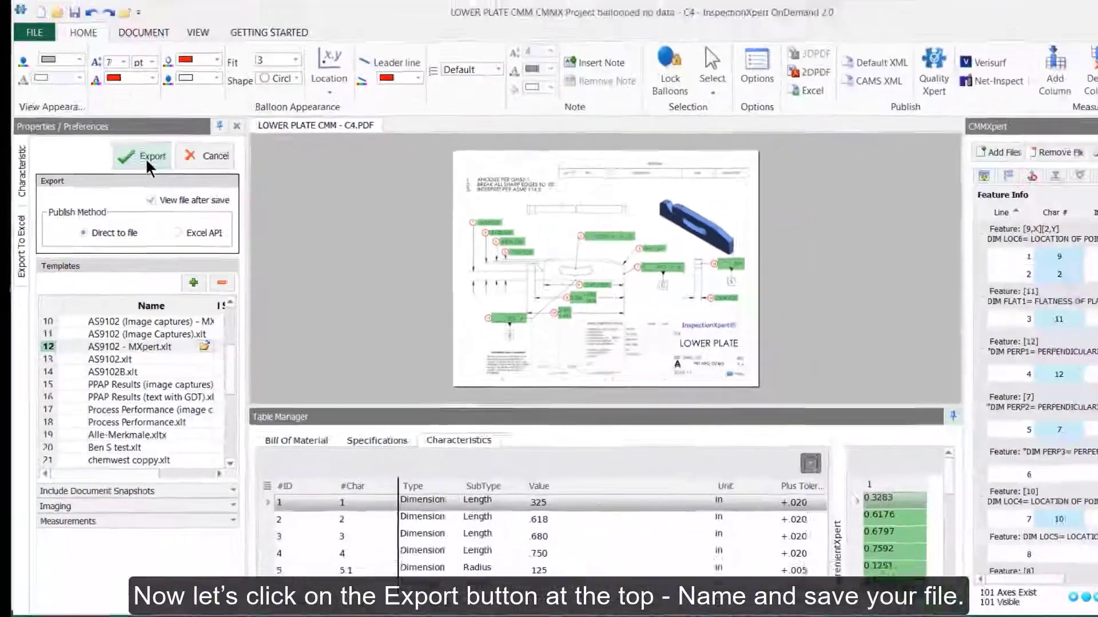
pyautogui.click(200, 114)
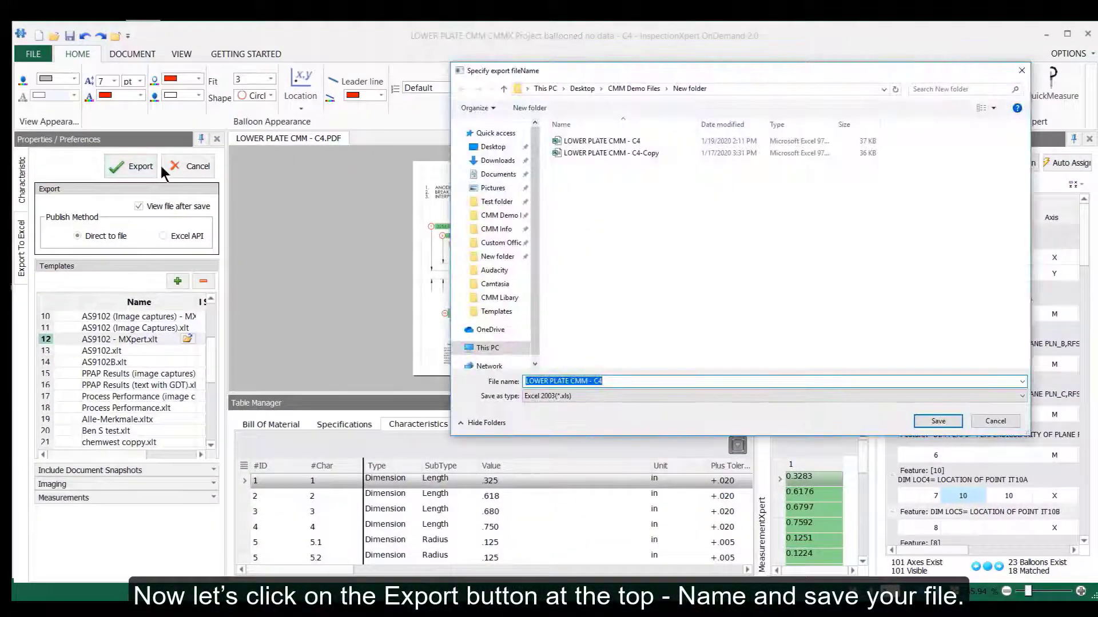
pyautogui.click(619, 378)
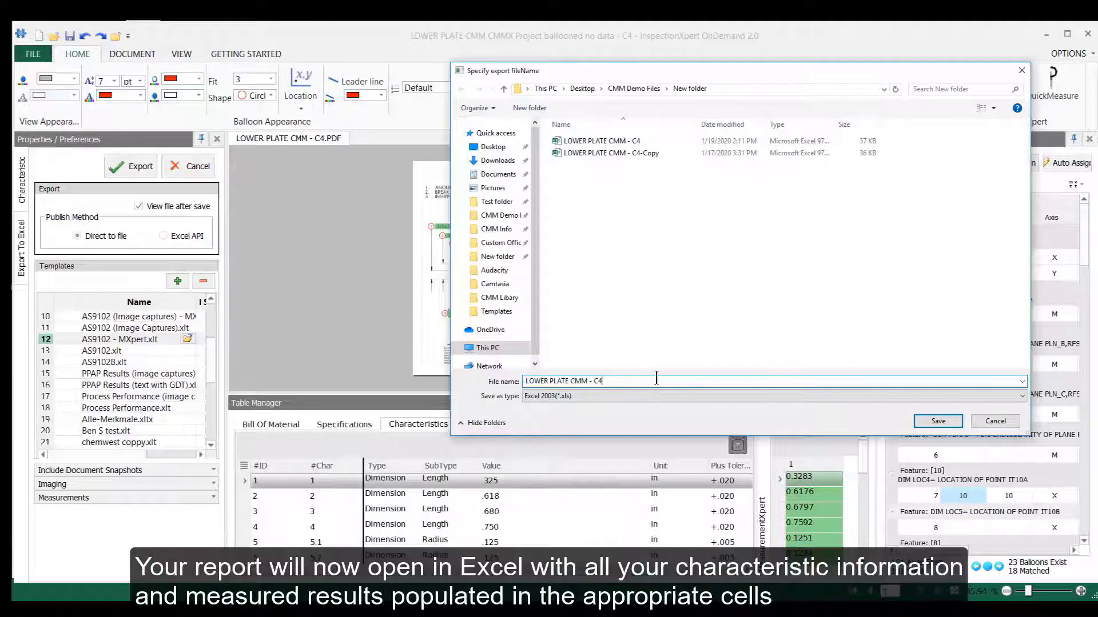
pyautogui.click(942, 426)
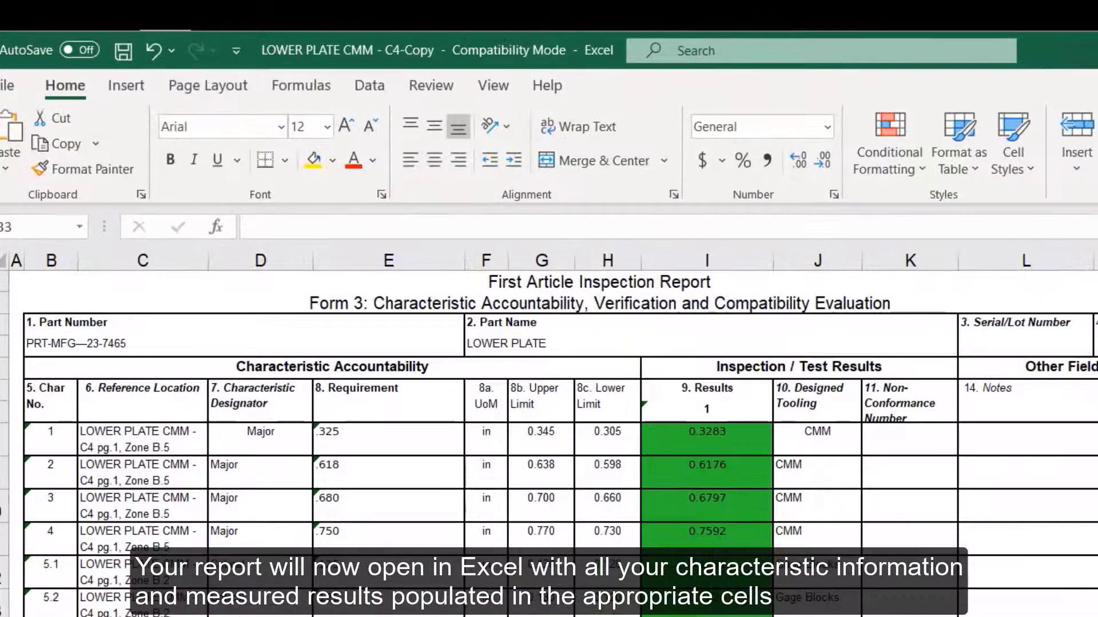